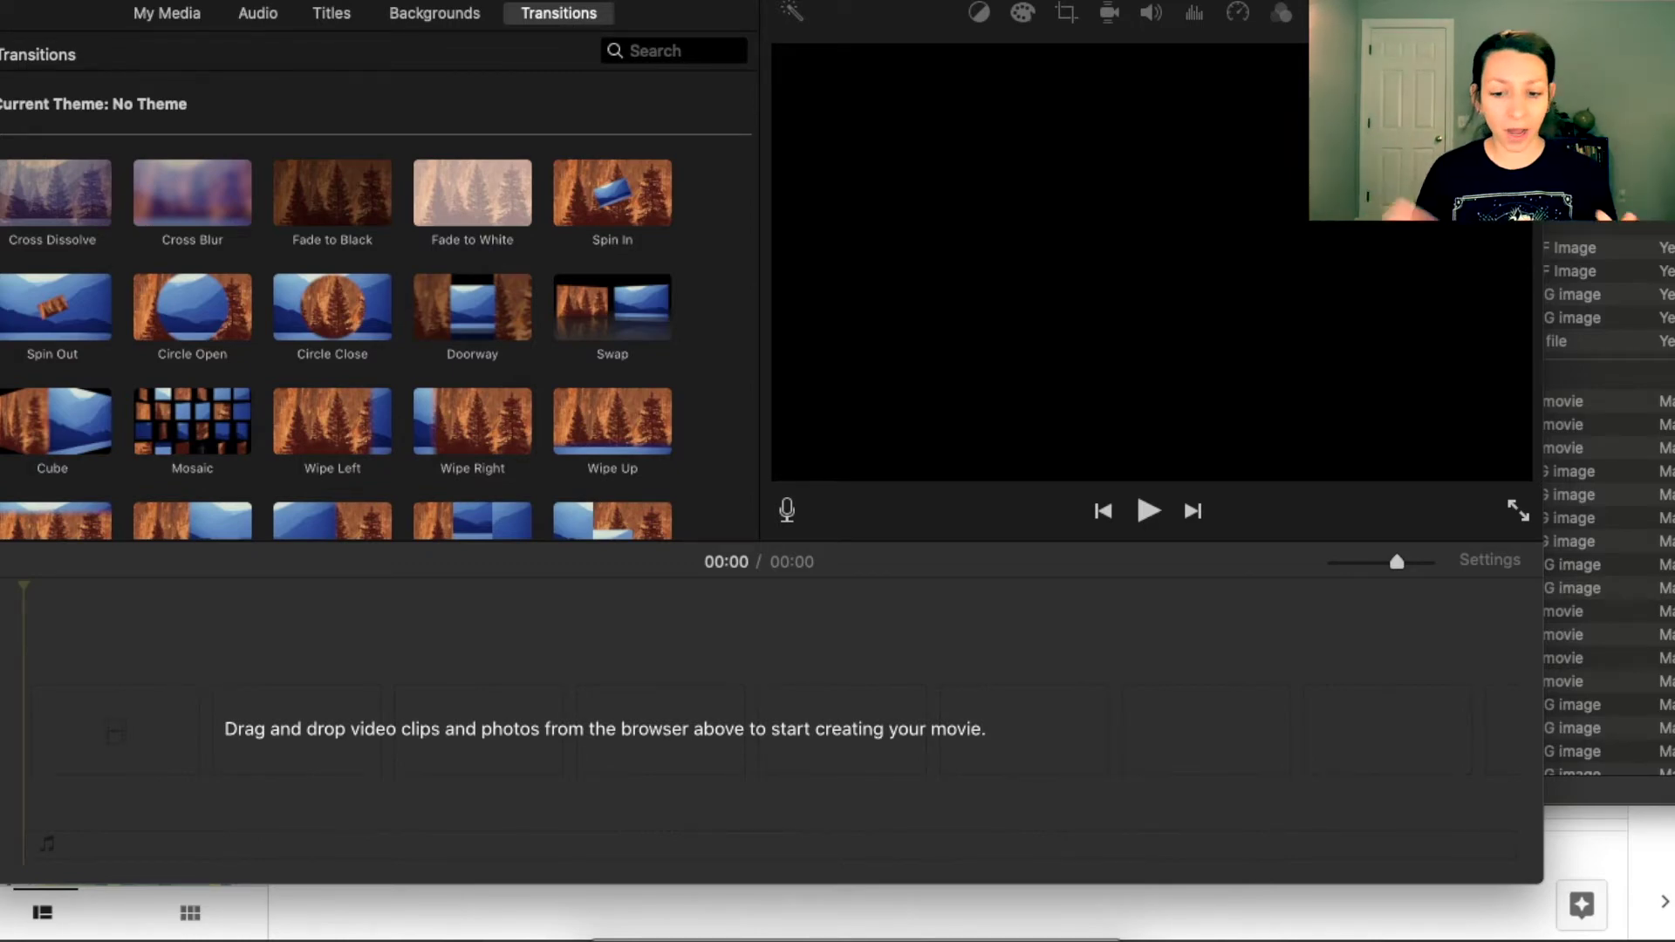
Add IMG_1326.MOV from the Downloads folder to the empty timeline and show the project's media library.
left_click(1250, 191)
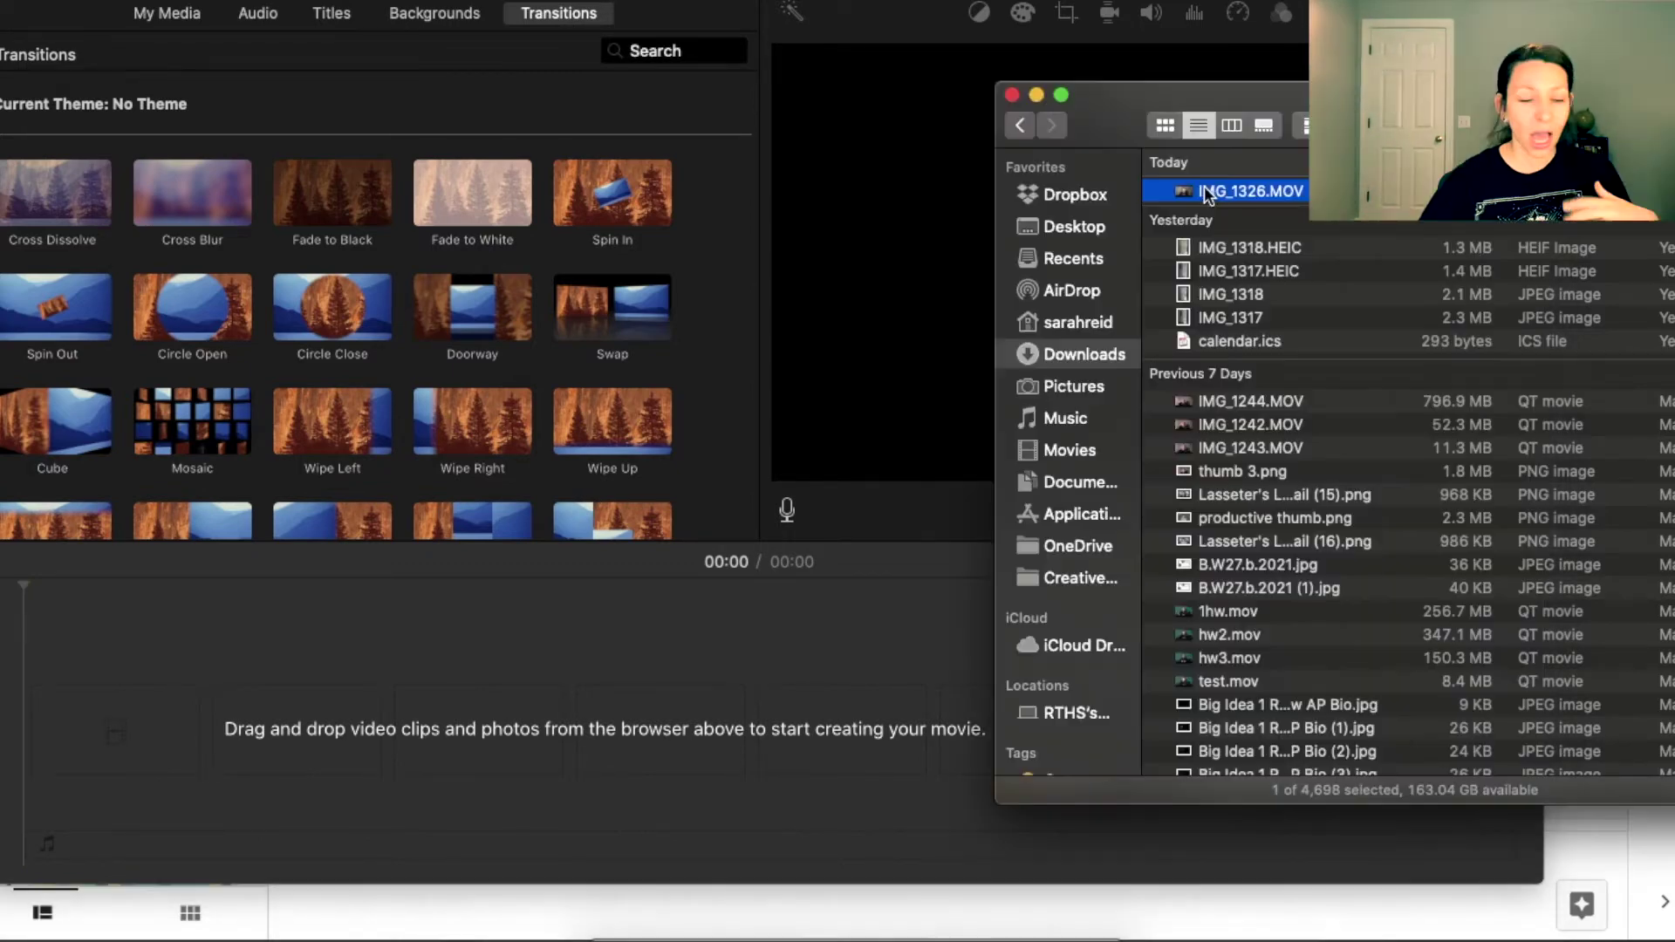
left_click_drag(1250, 191, 104, 734)
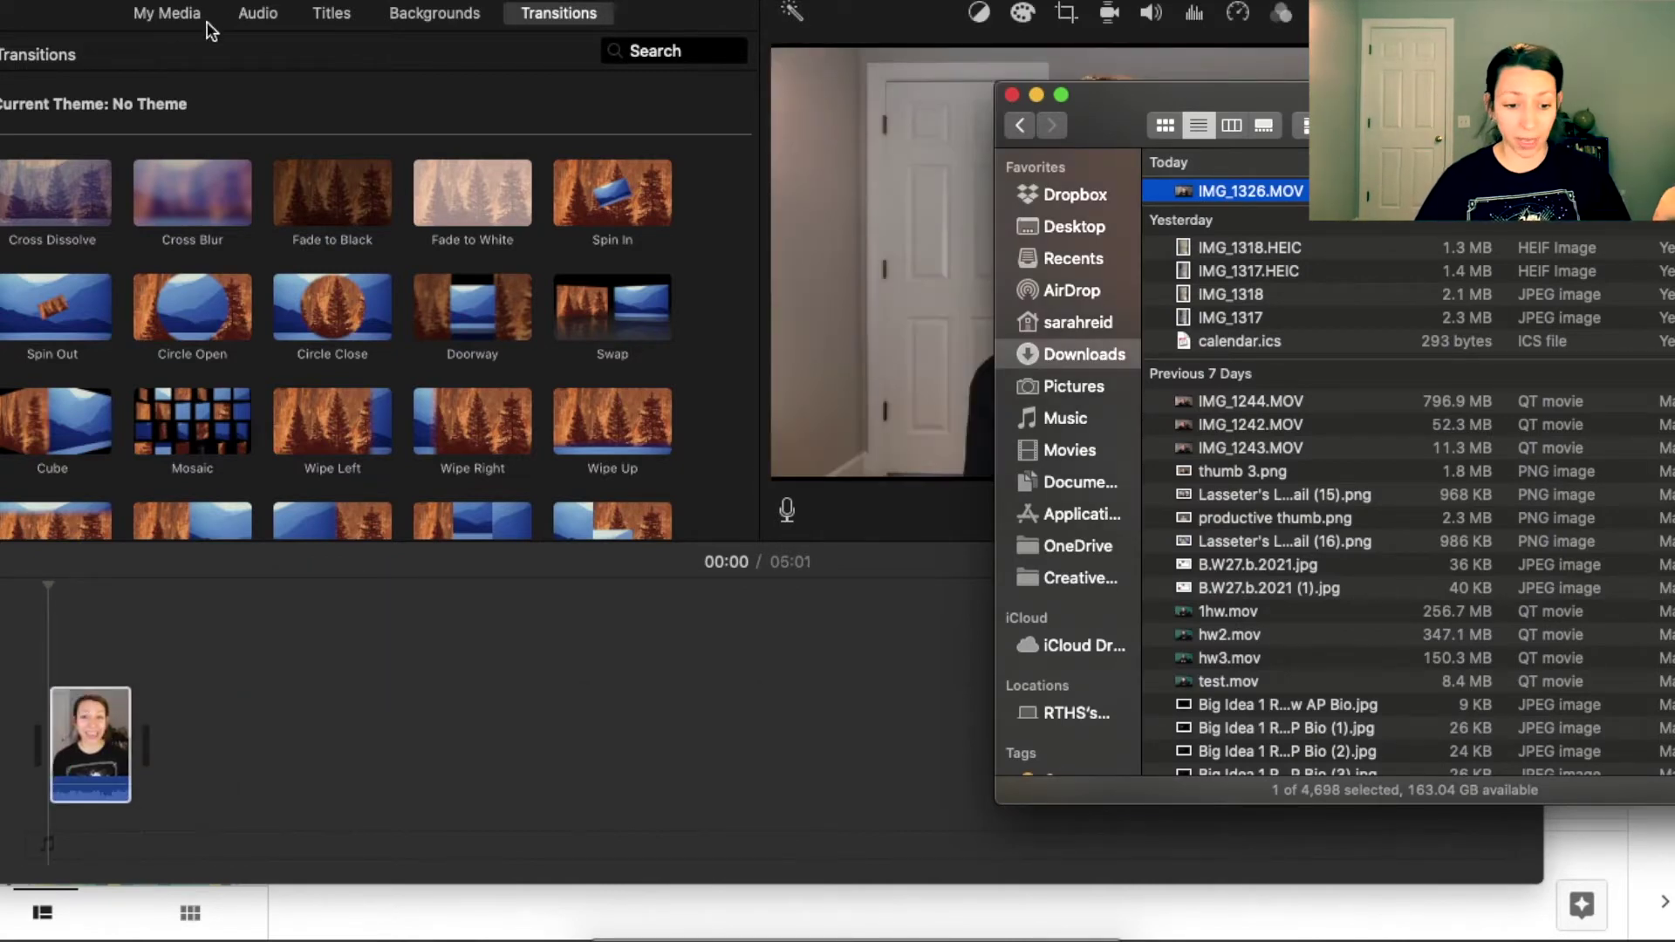
left_click(160, 9)
left_click(171, 12)
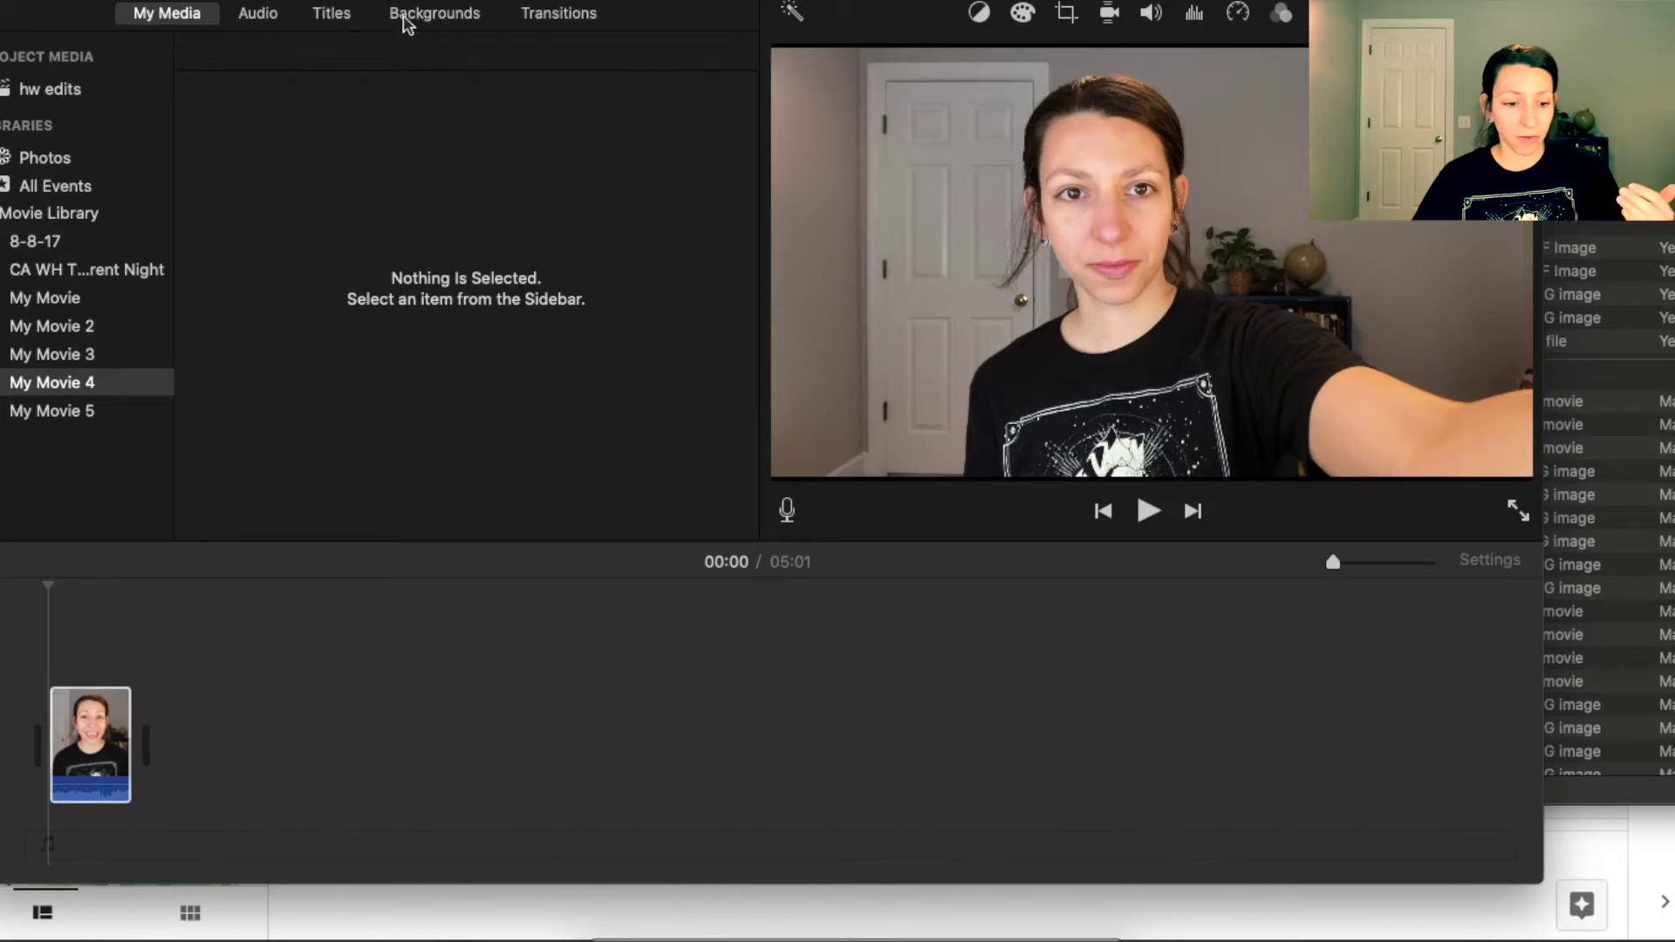
Play the clip from its start, zoom the timeline in fully, and cut off the unwanted first seconds.
left_click(75, 772)
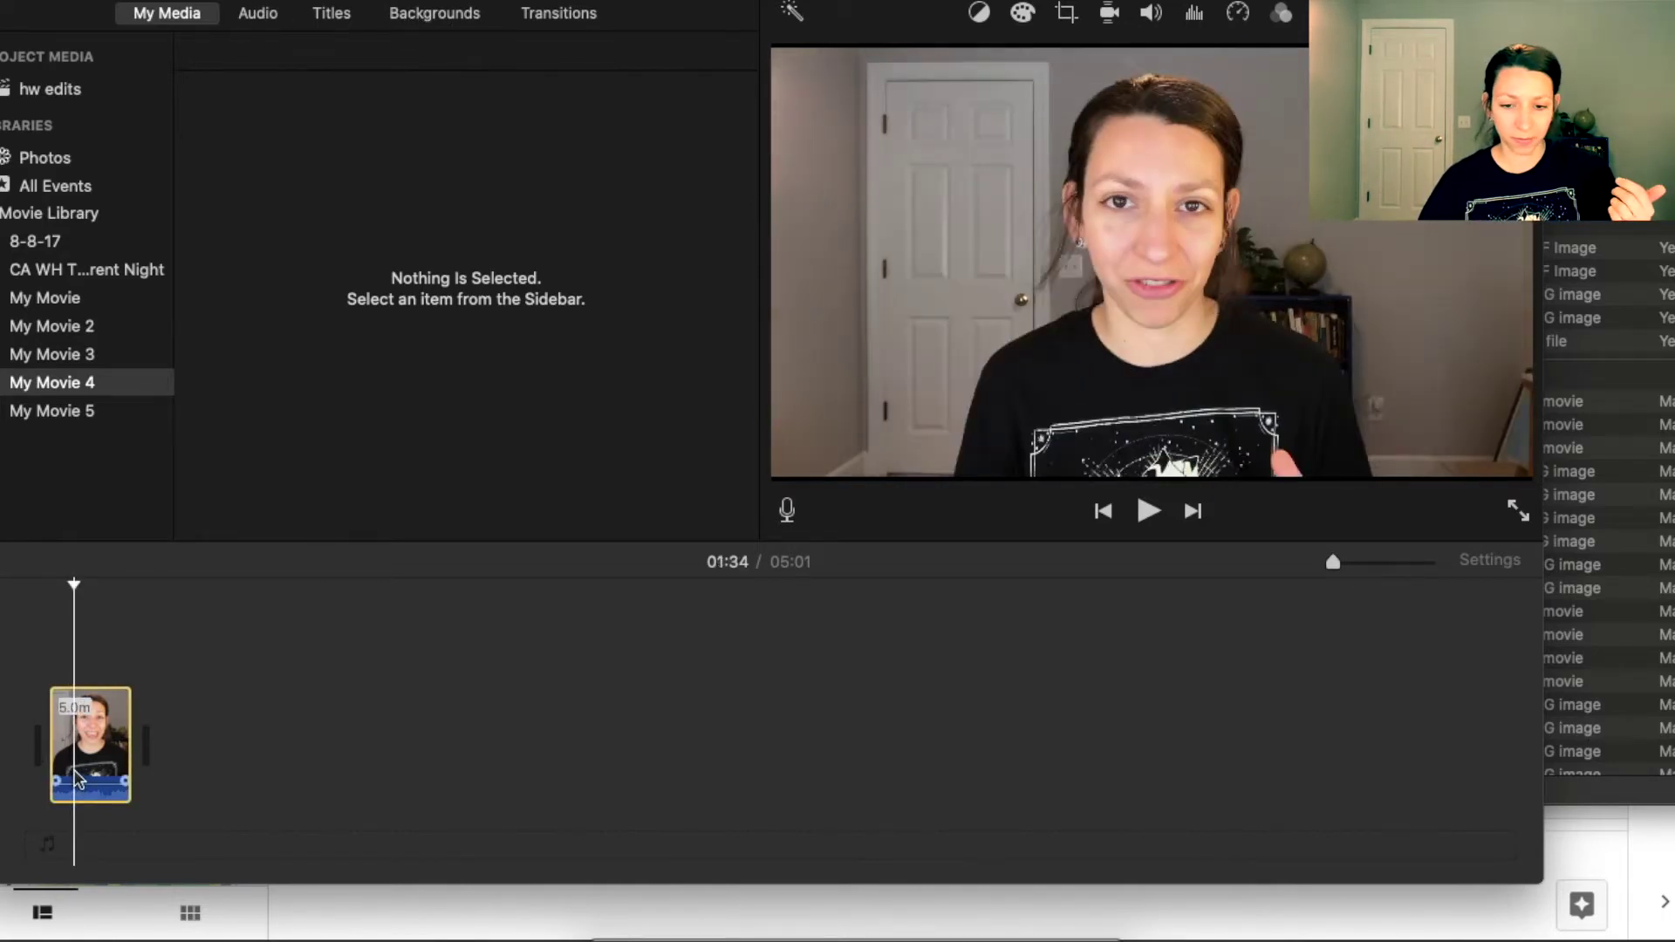
key("backslash")
key("space")
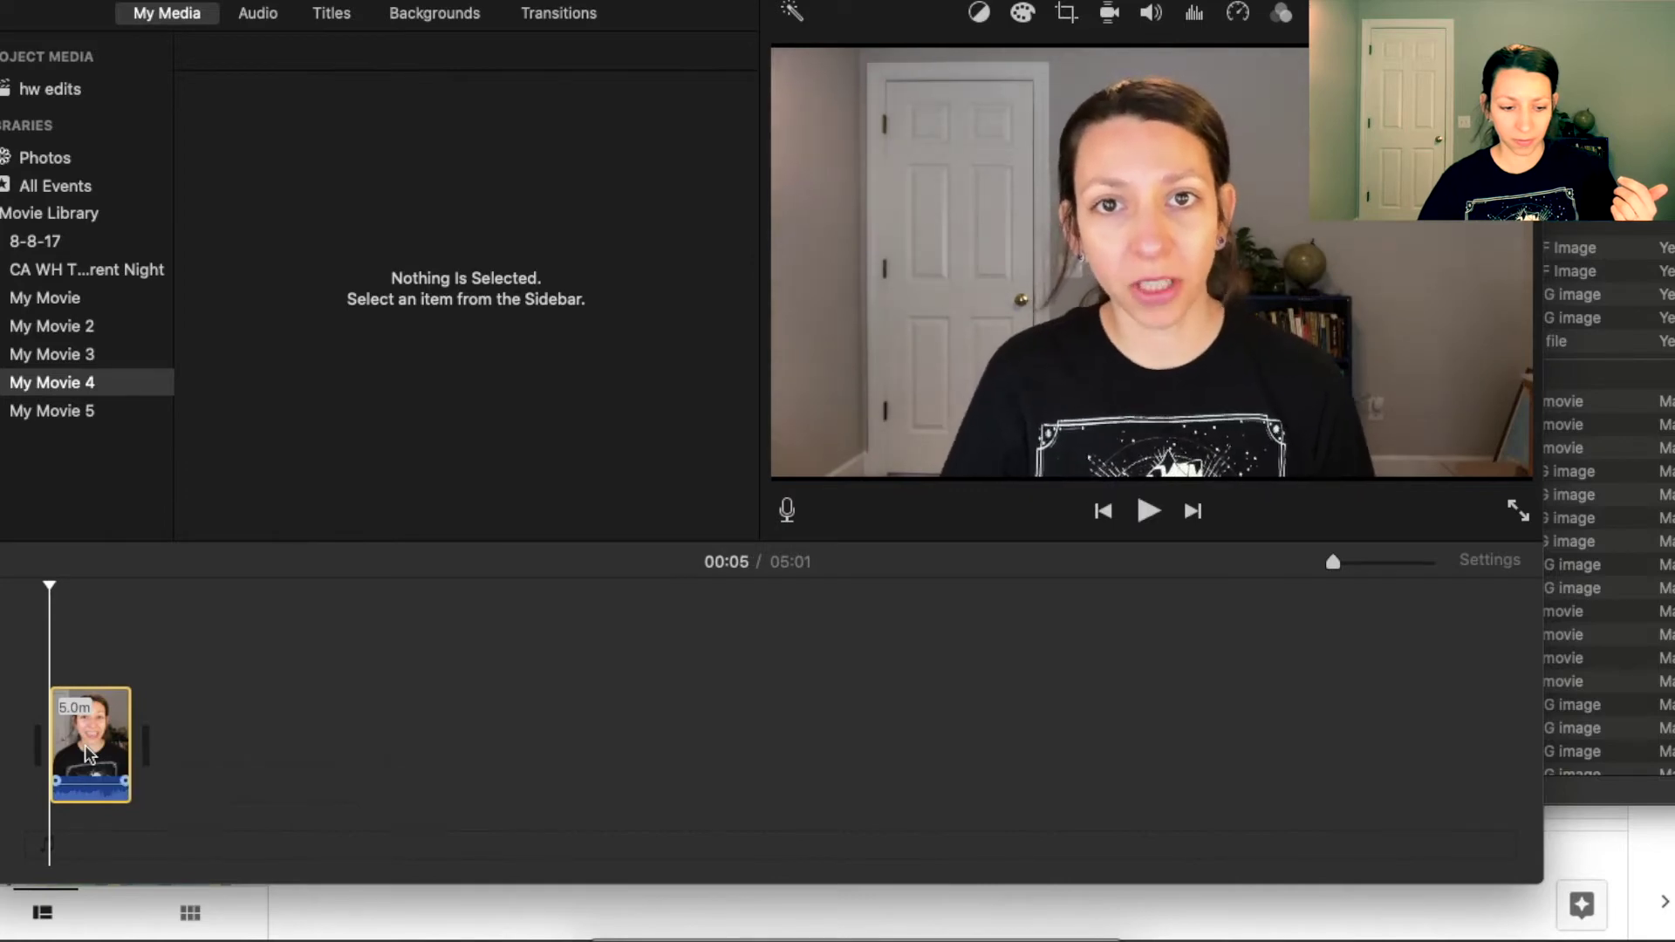
left_click_drag(1340, 561, 1428, 566)
scroll(950, 724, "left", 5)
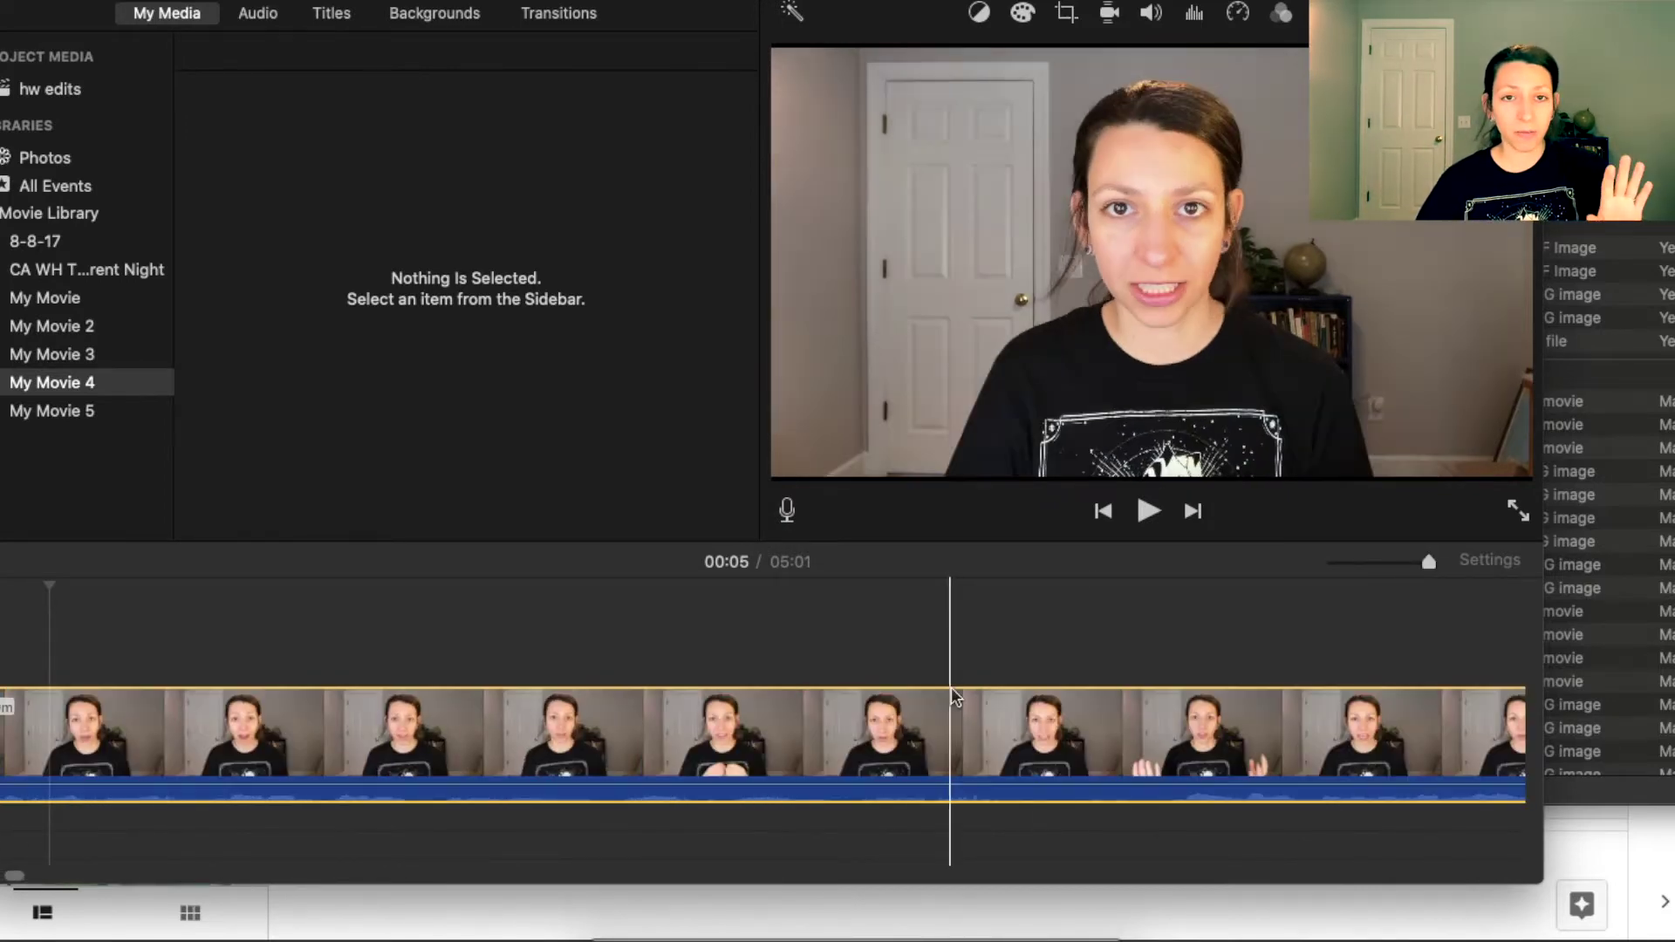
key("BackSpace")
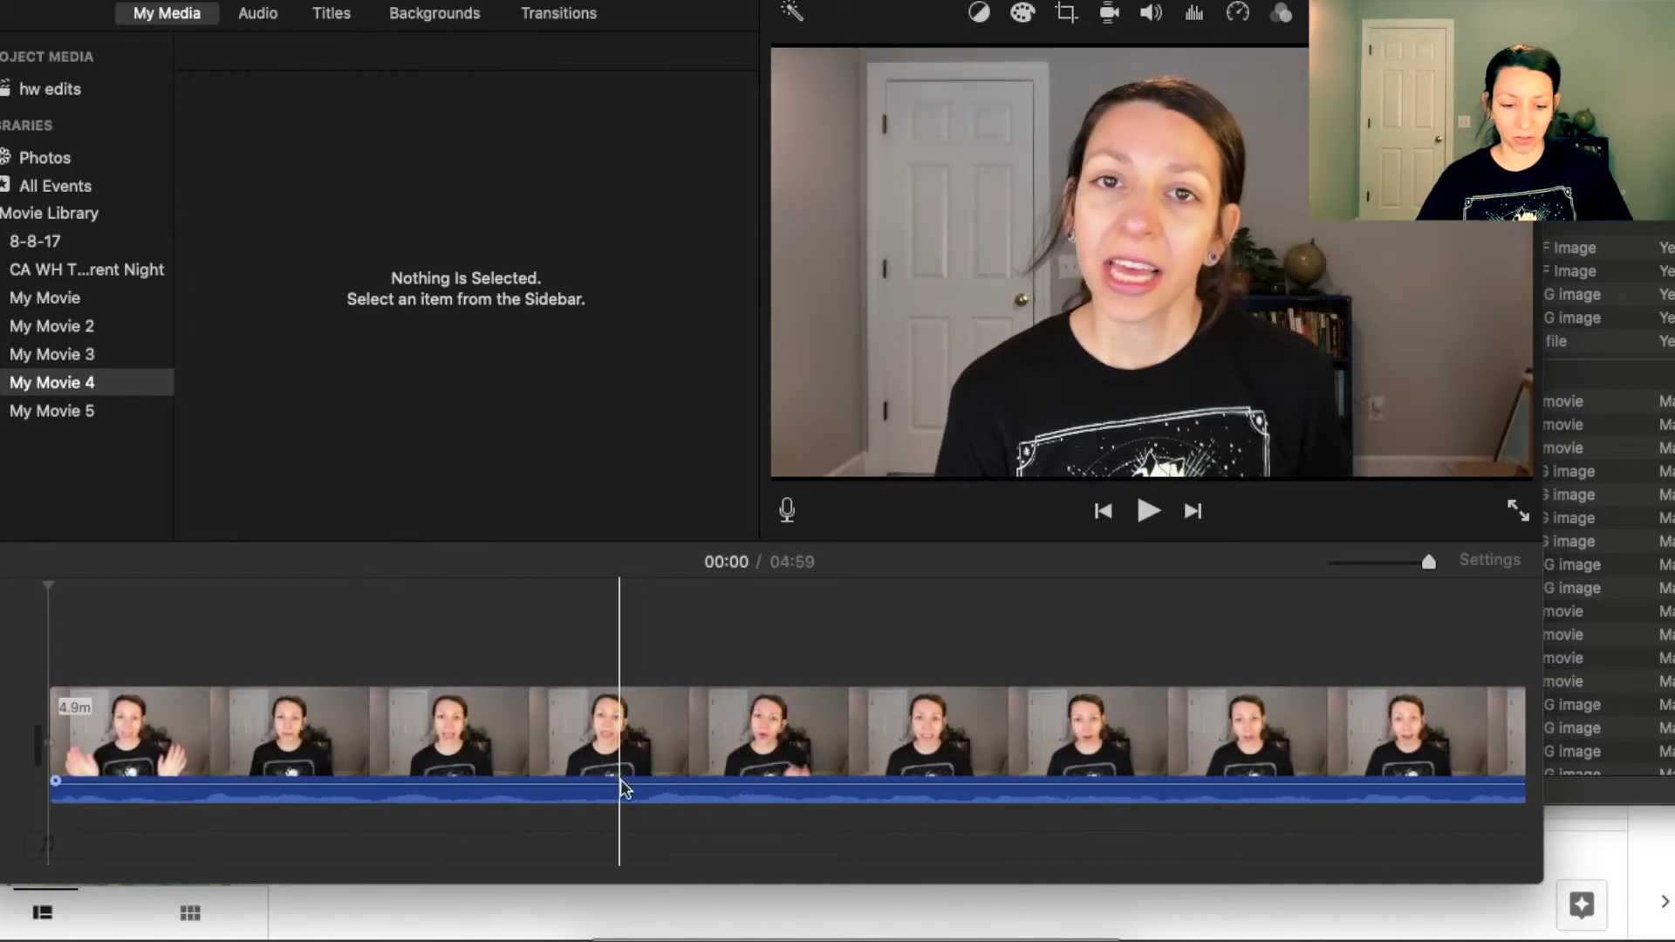
Split the talking-head clip 1.8 seconds in, after playing its start, and delete the opening piece.
left_click_drag(621, 785, 609, 743)
key("space")
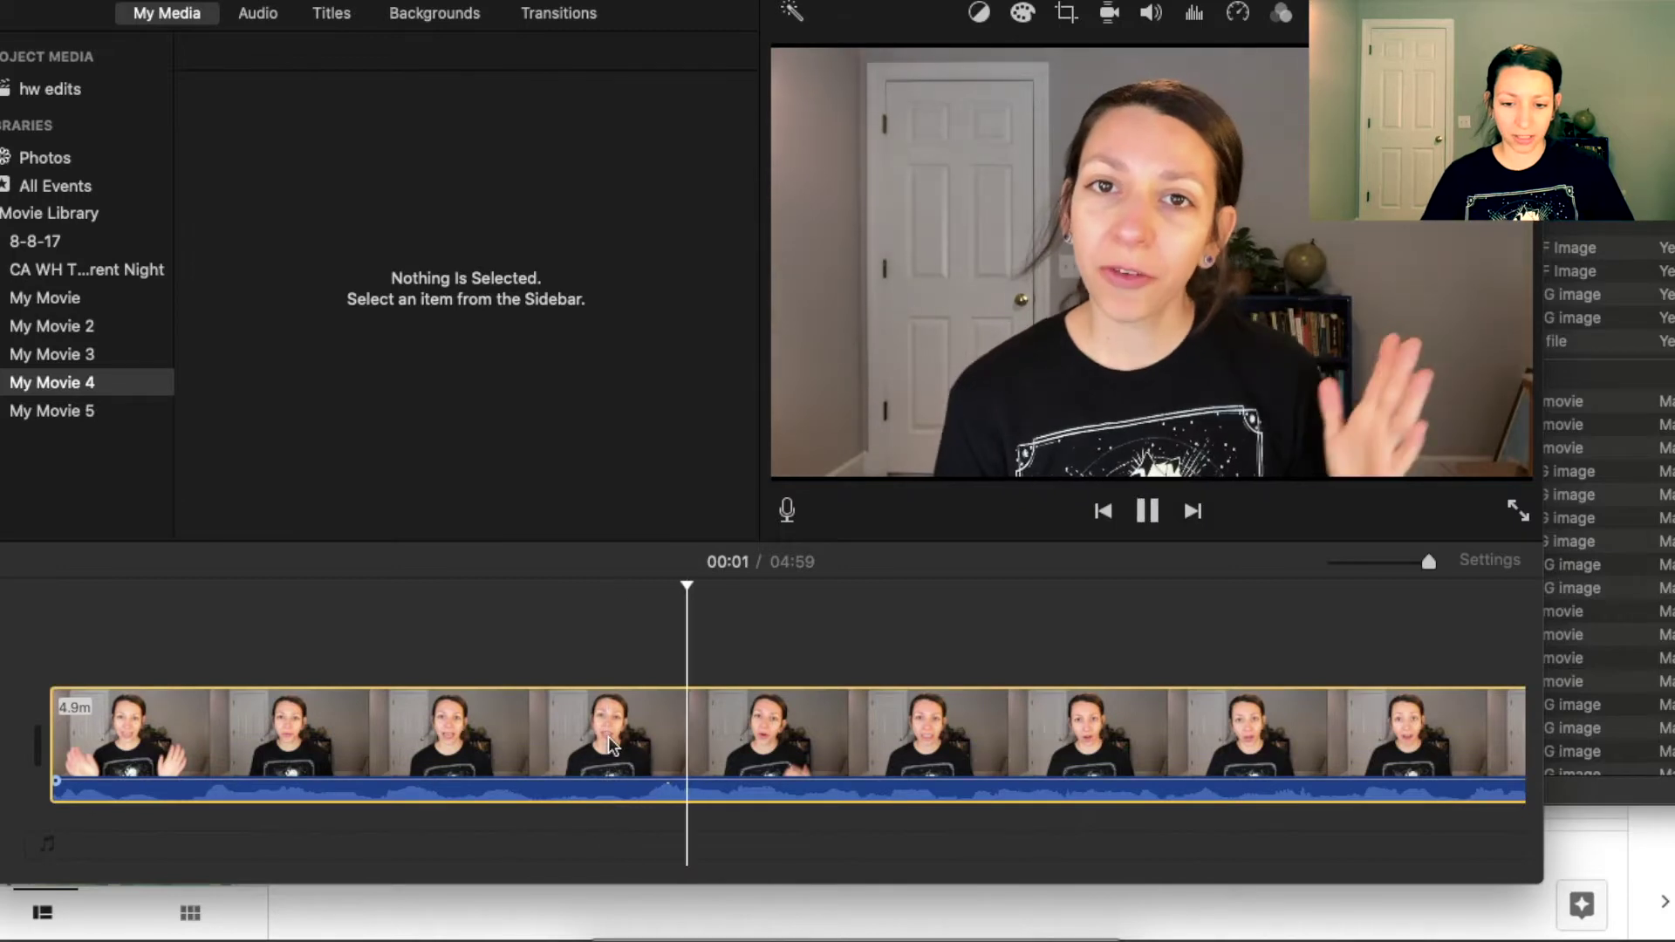
key("space")
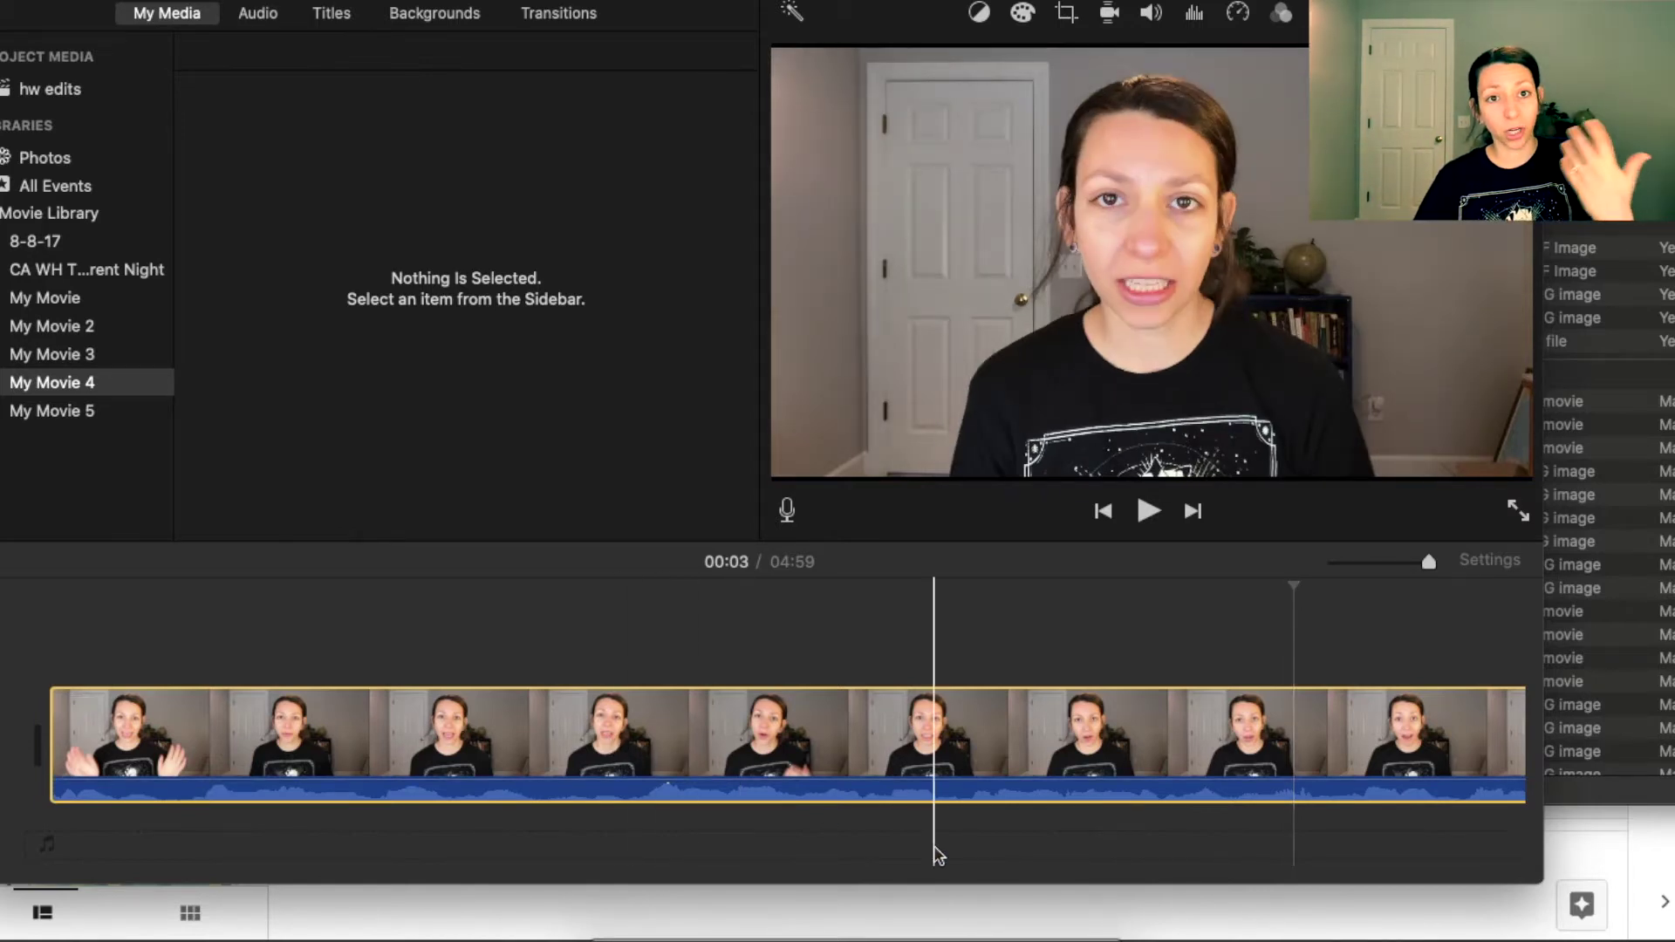
left_click(644, 758)
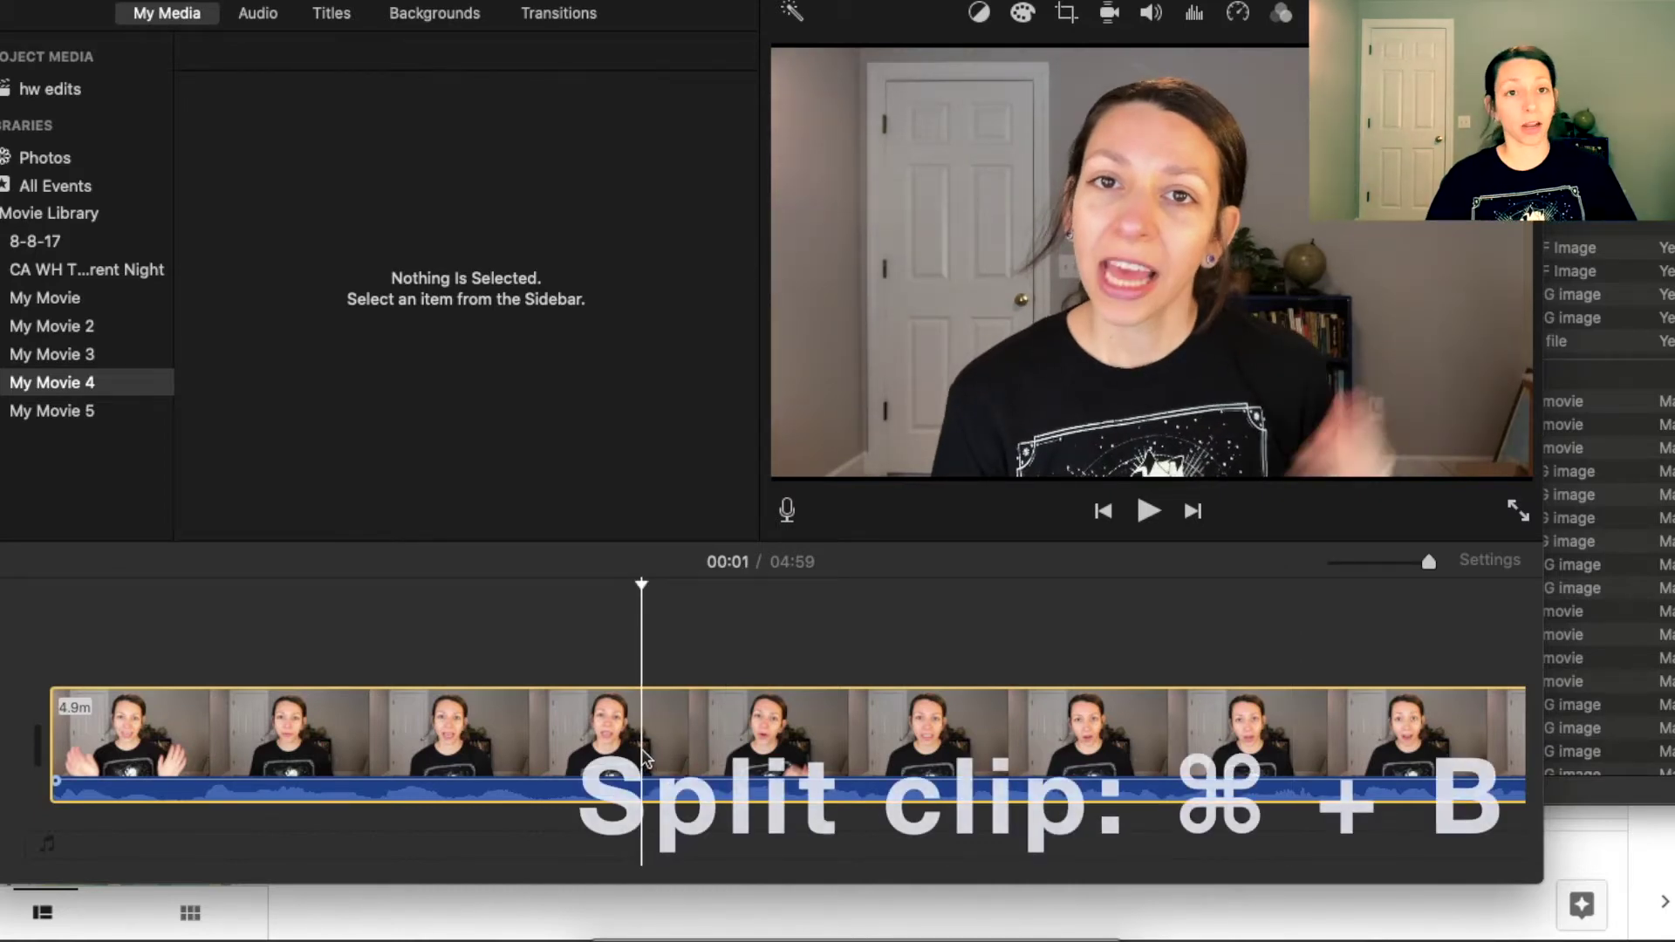
key("super+b")
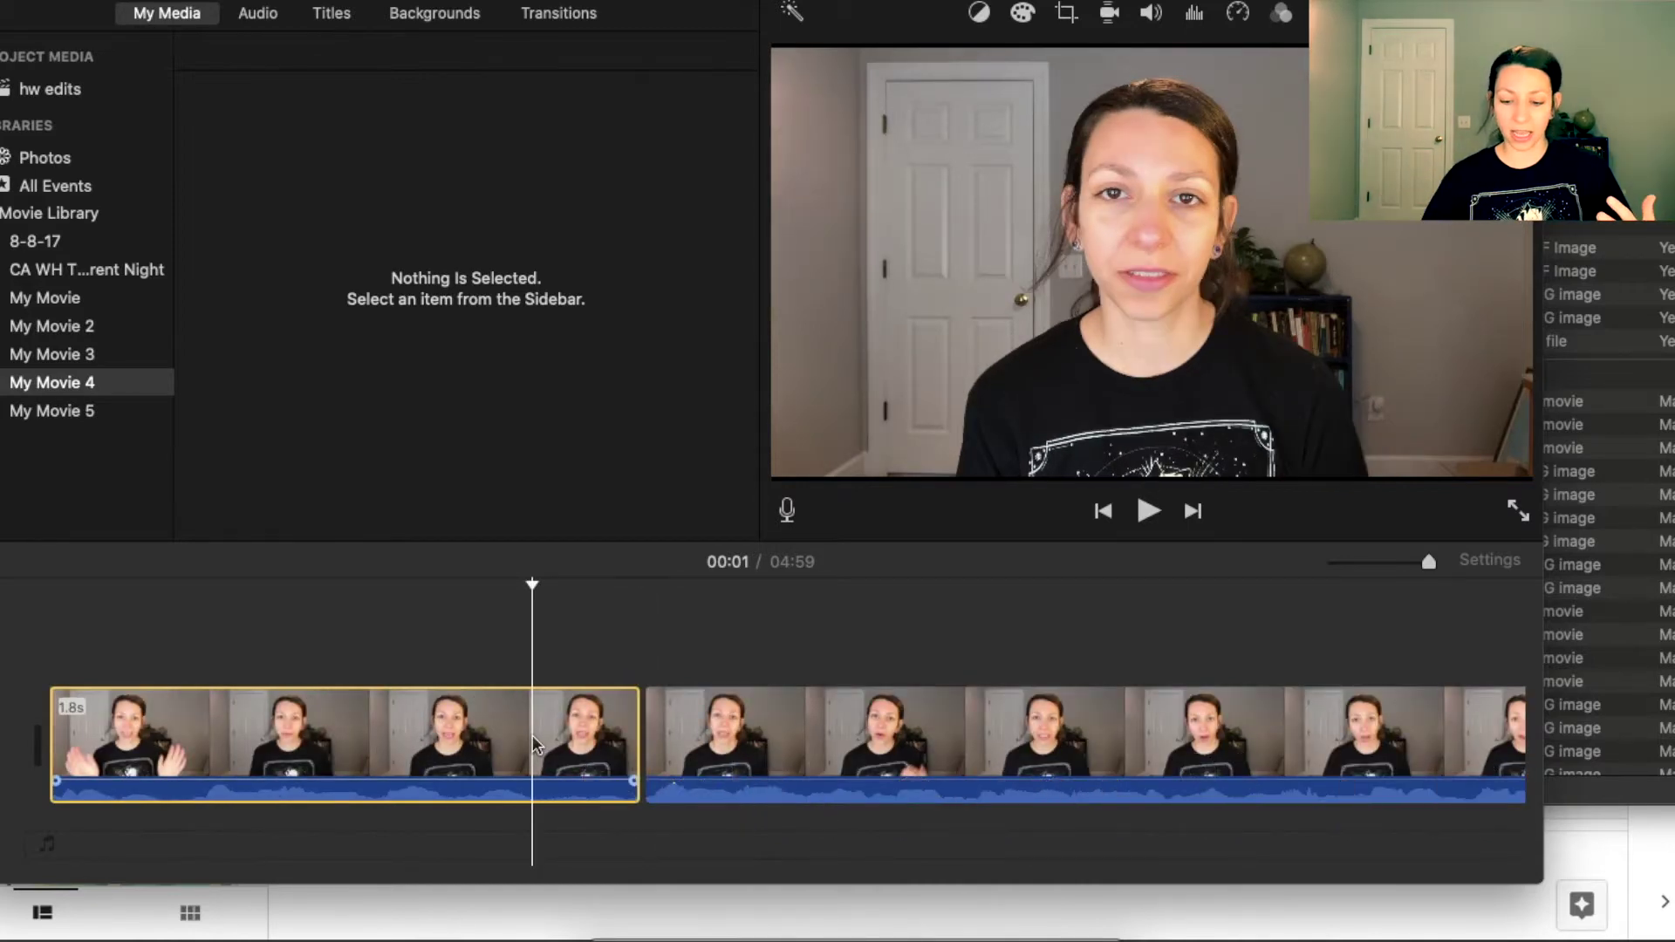
key("Delete")
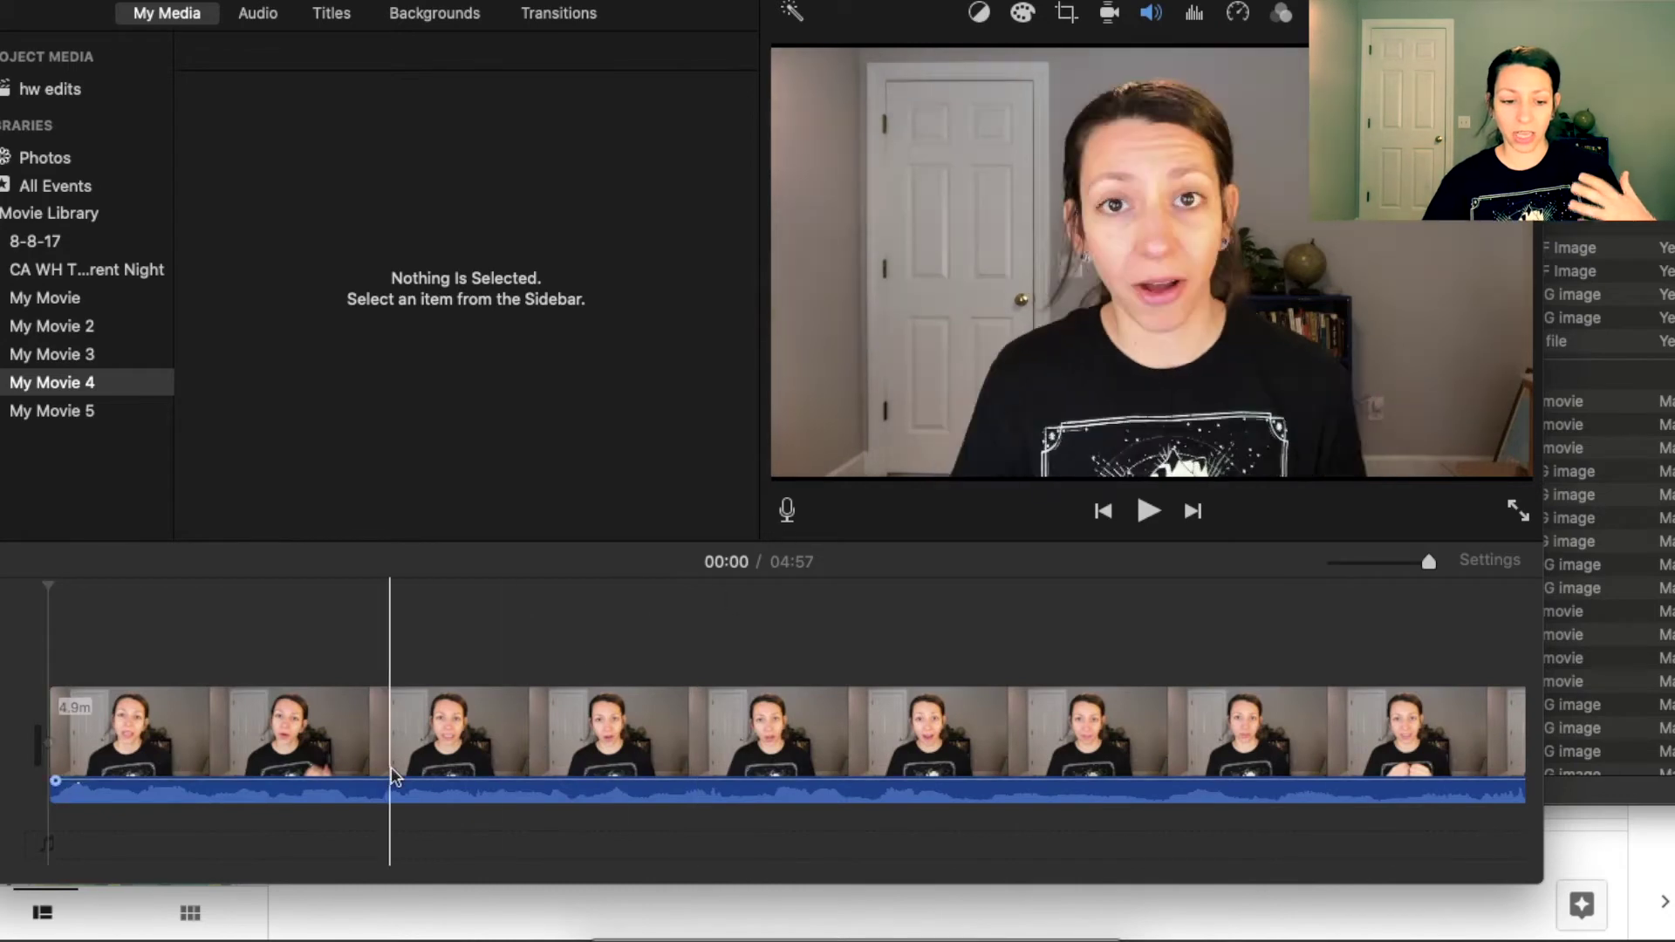
Play the clip's new beginning and split off its first 1.2 seconds as a separate clip.
left_click(76, 742)
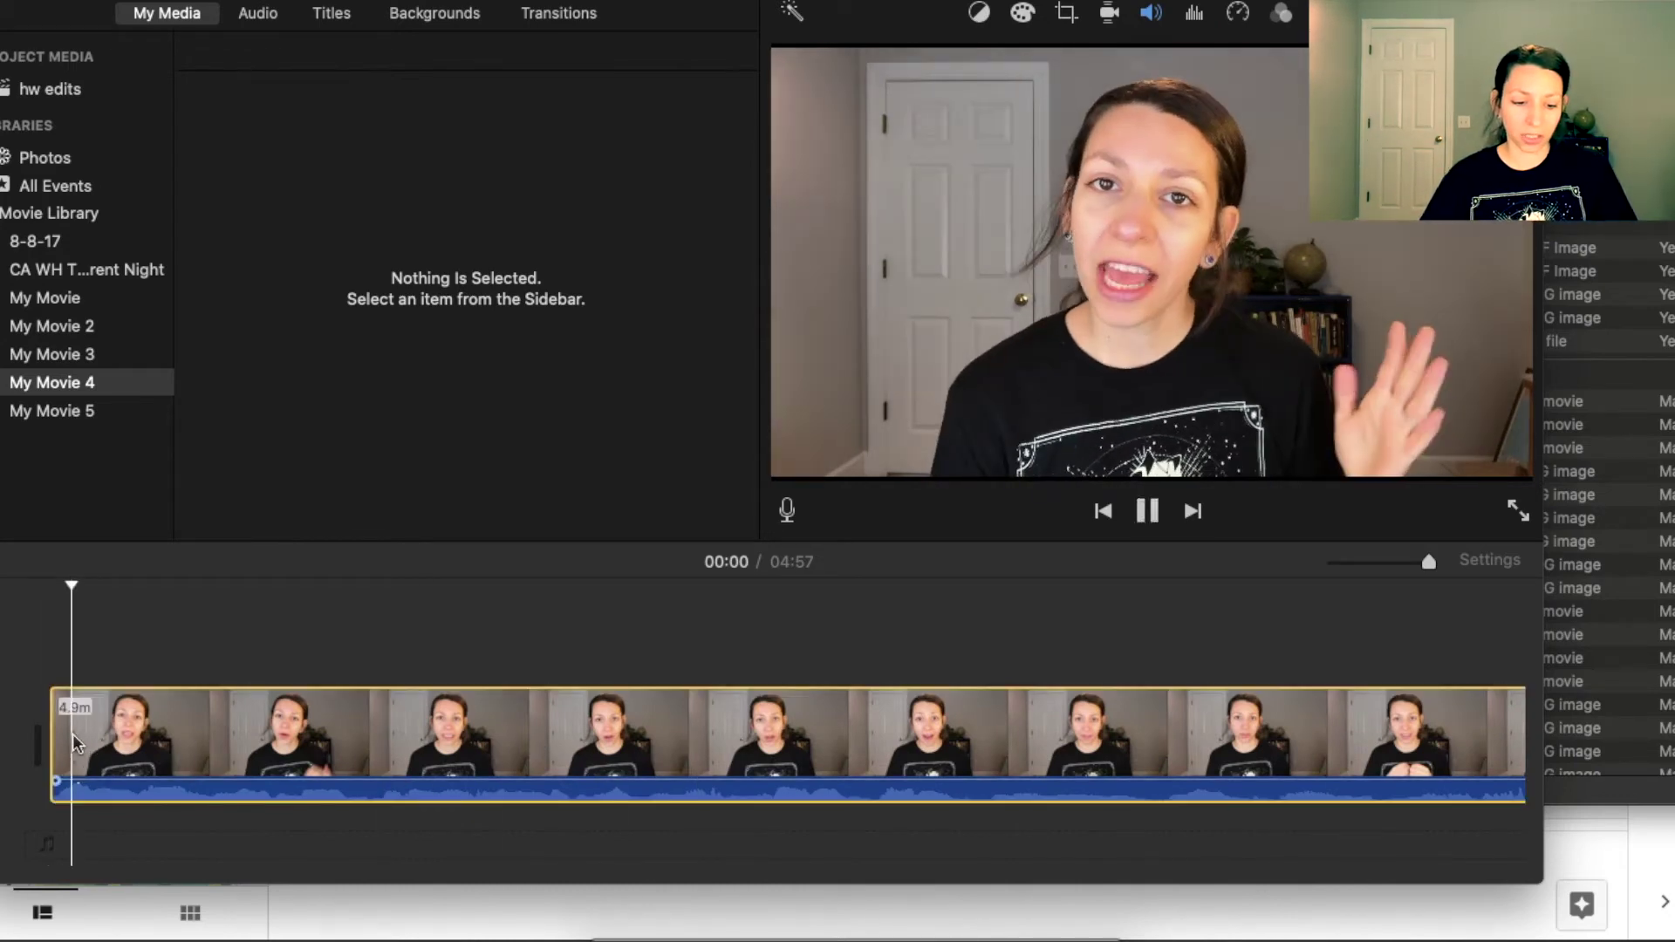
key("space")
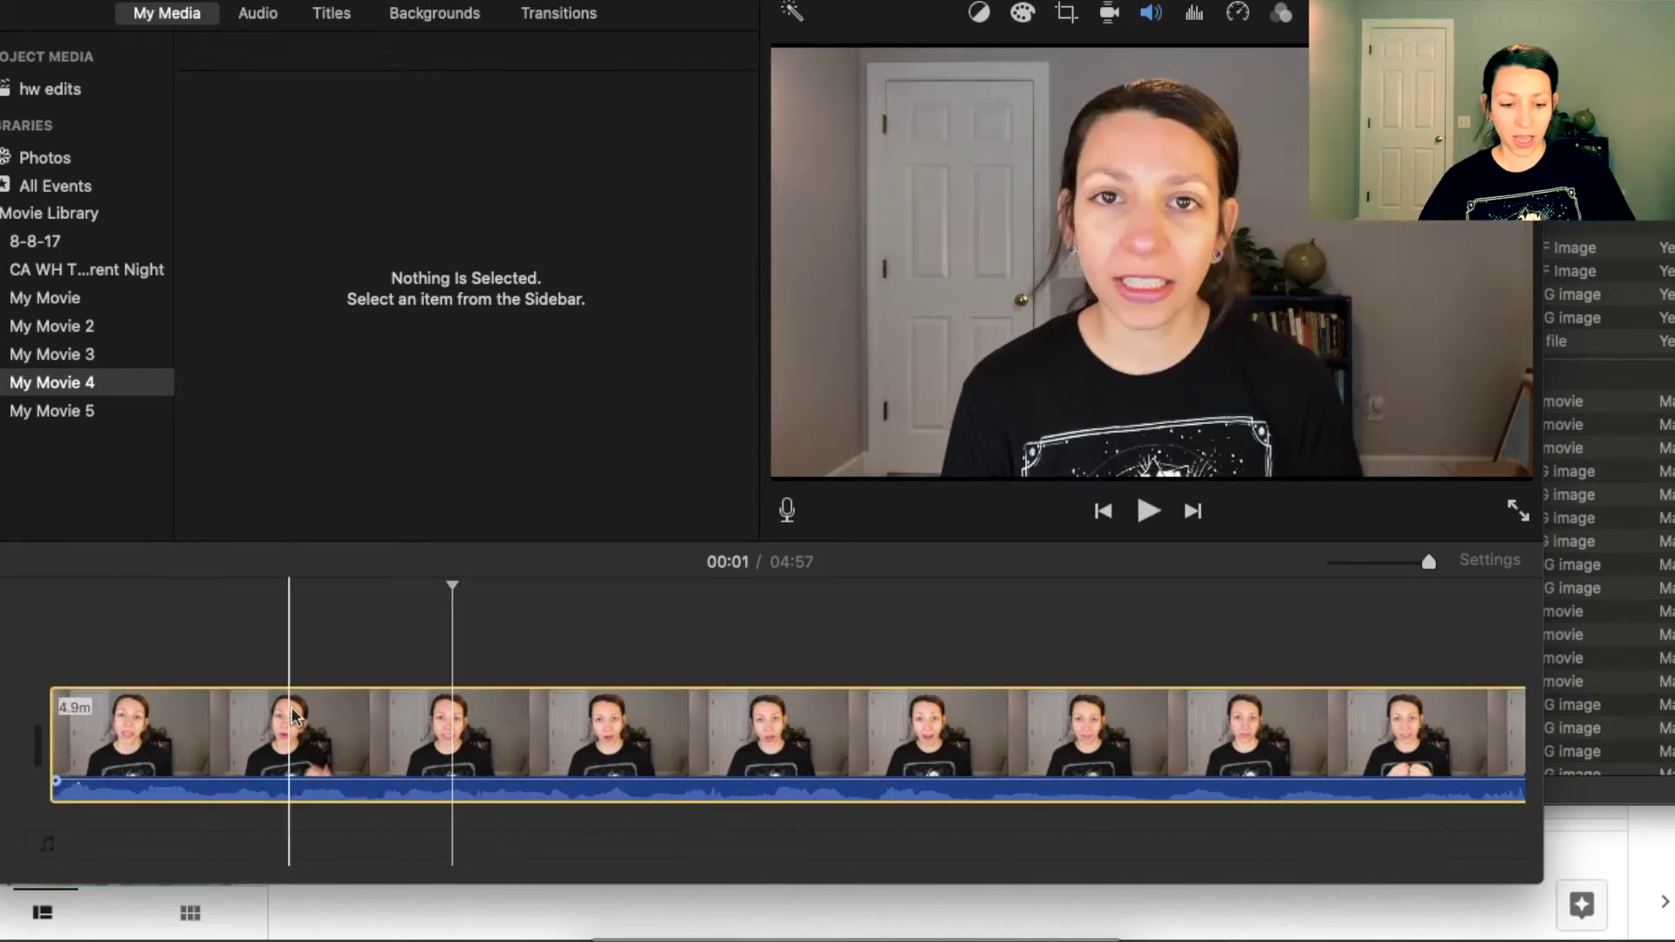
key("super+b")
left_click(382, 746)
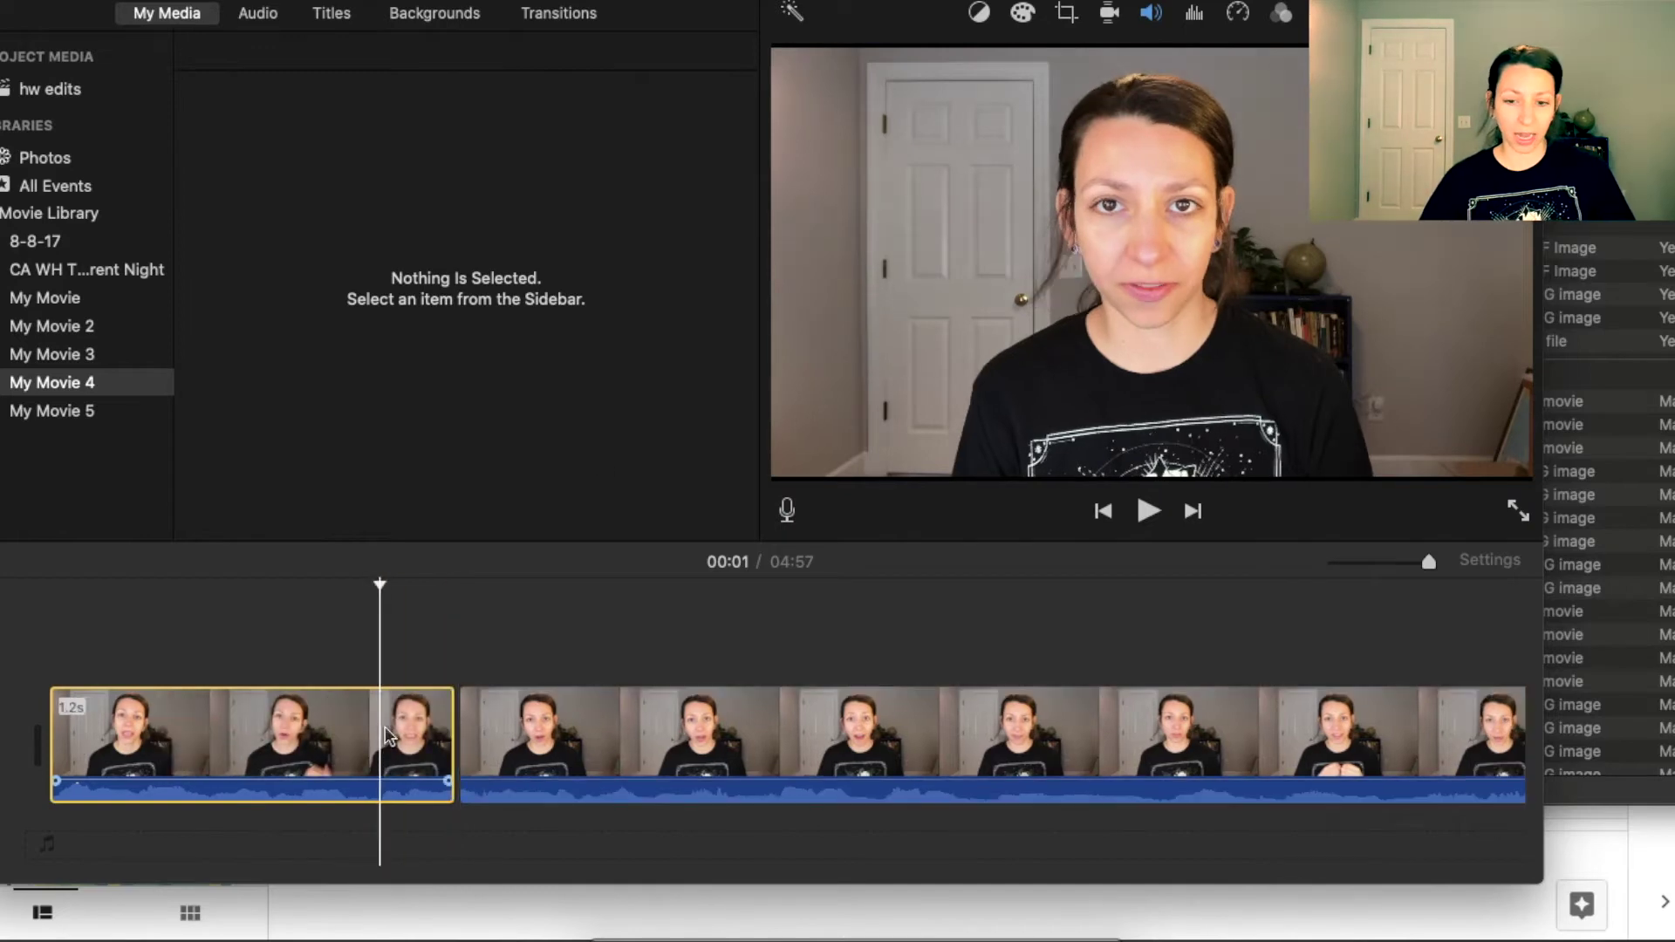
Apply the Black & White clip filter to the 1.2-second opening clip and play it back to check the effect.
left_click(1284, 16)
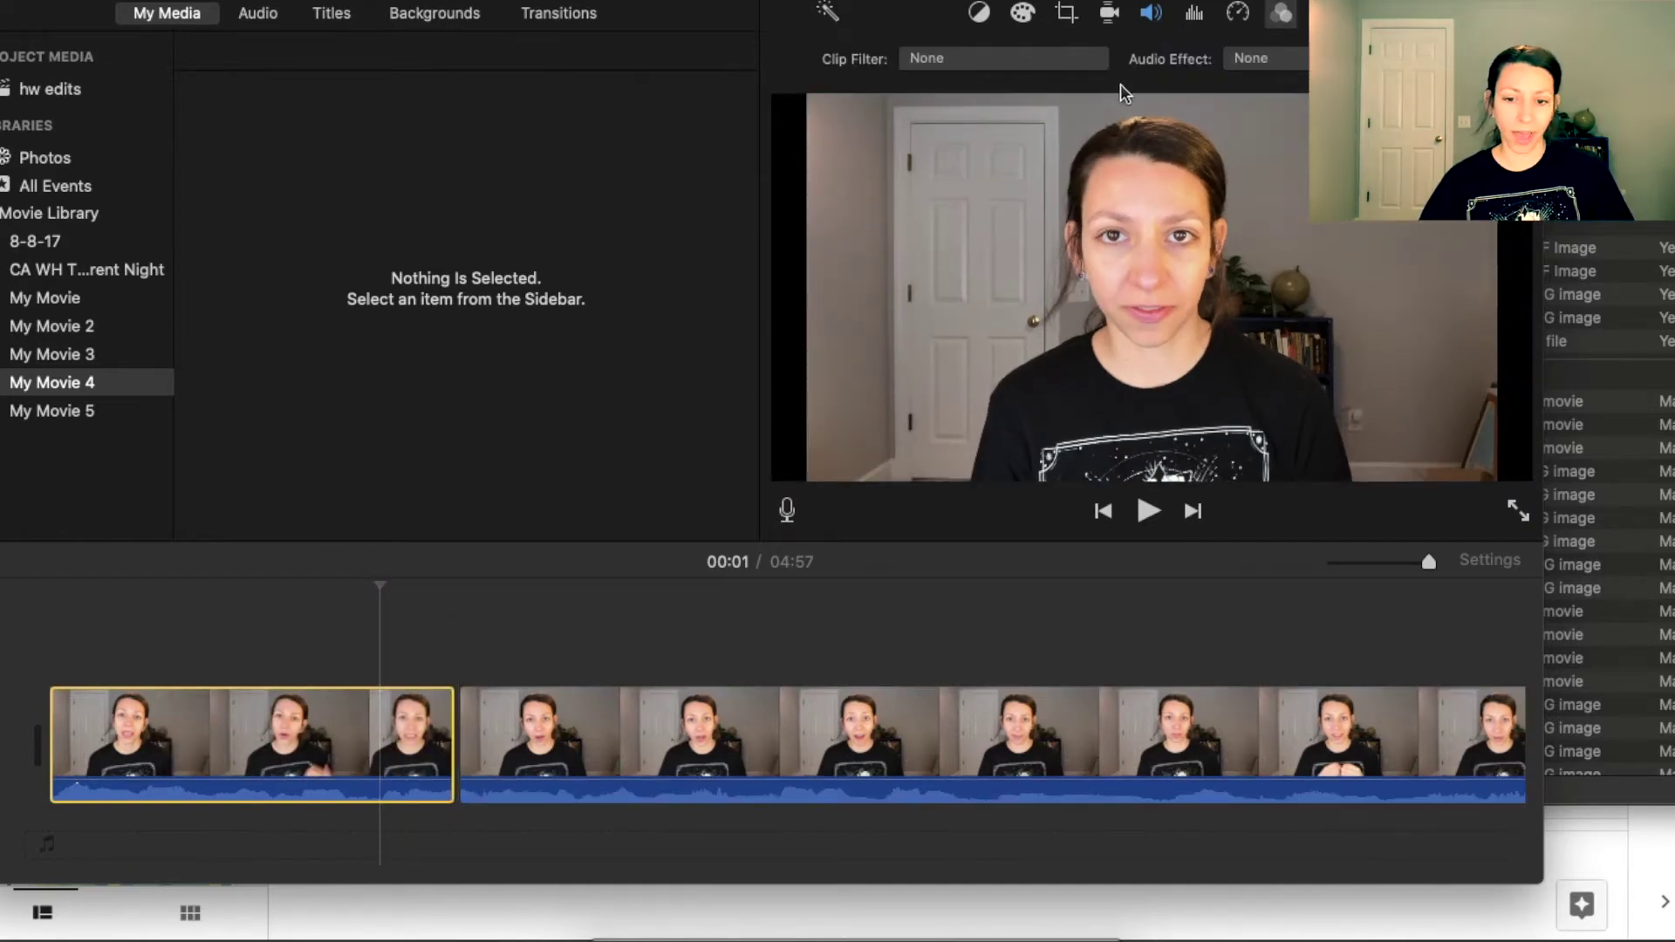
left_click(1063, 59)
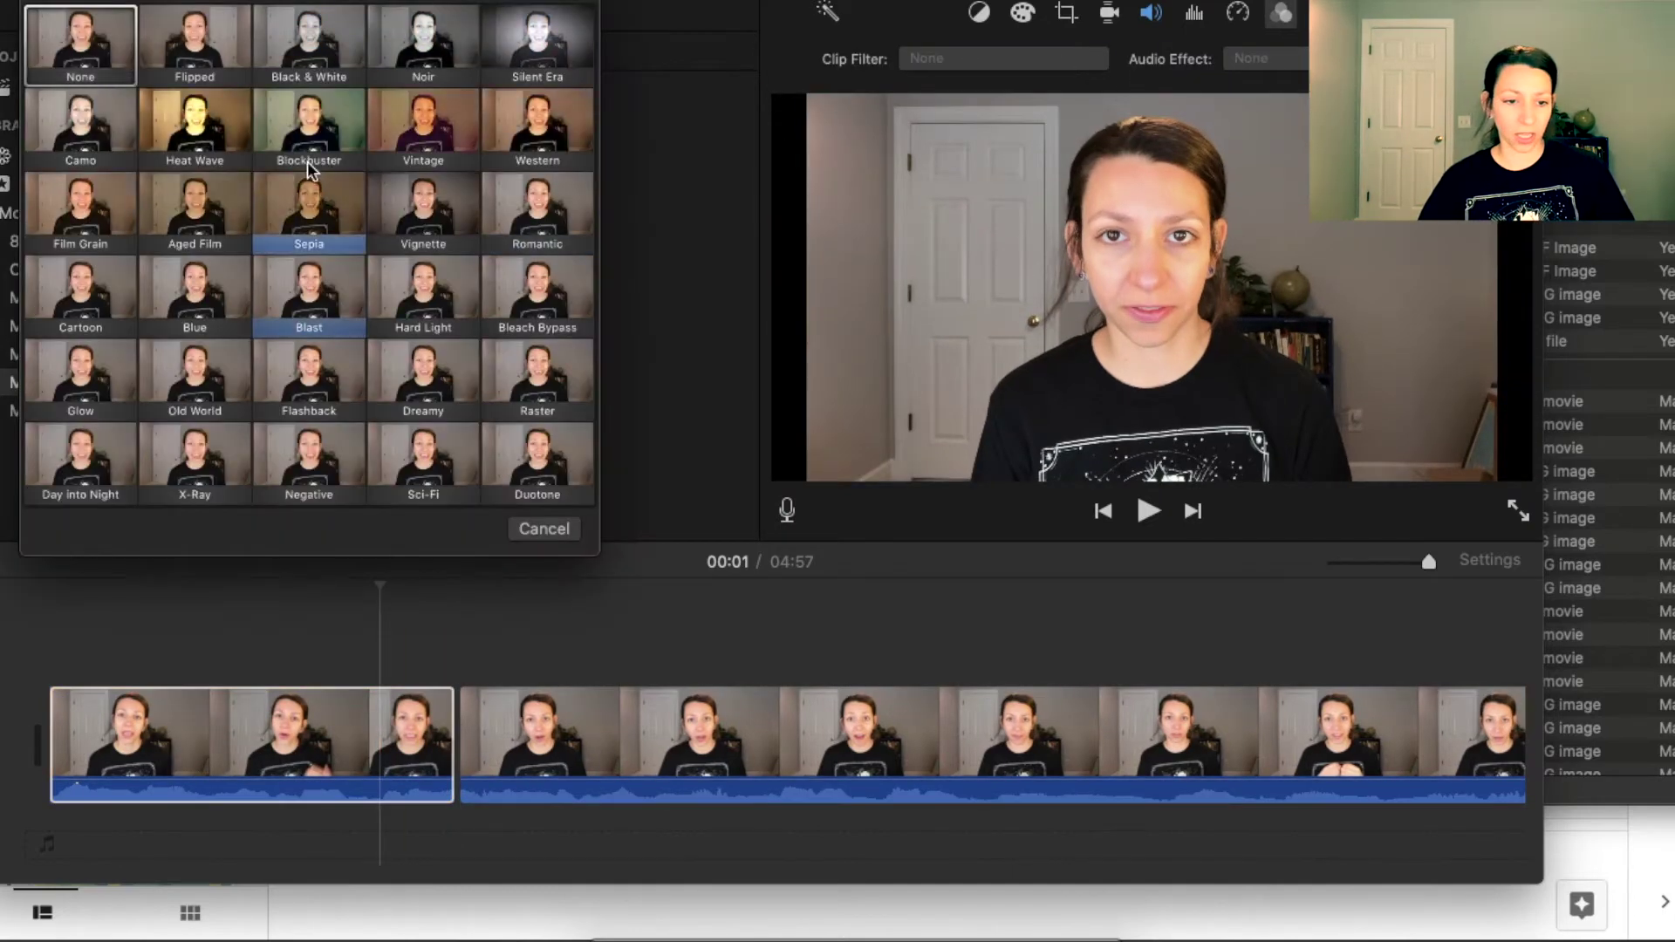
left_click(299, 29)
left_click(83, 736)
key("space")
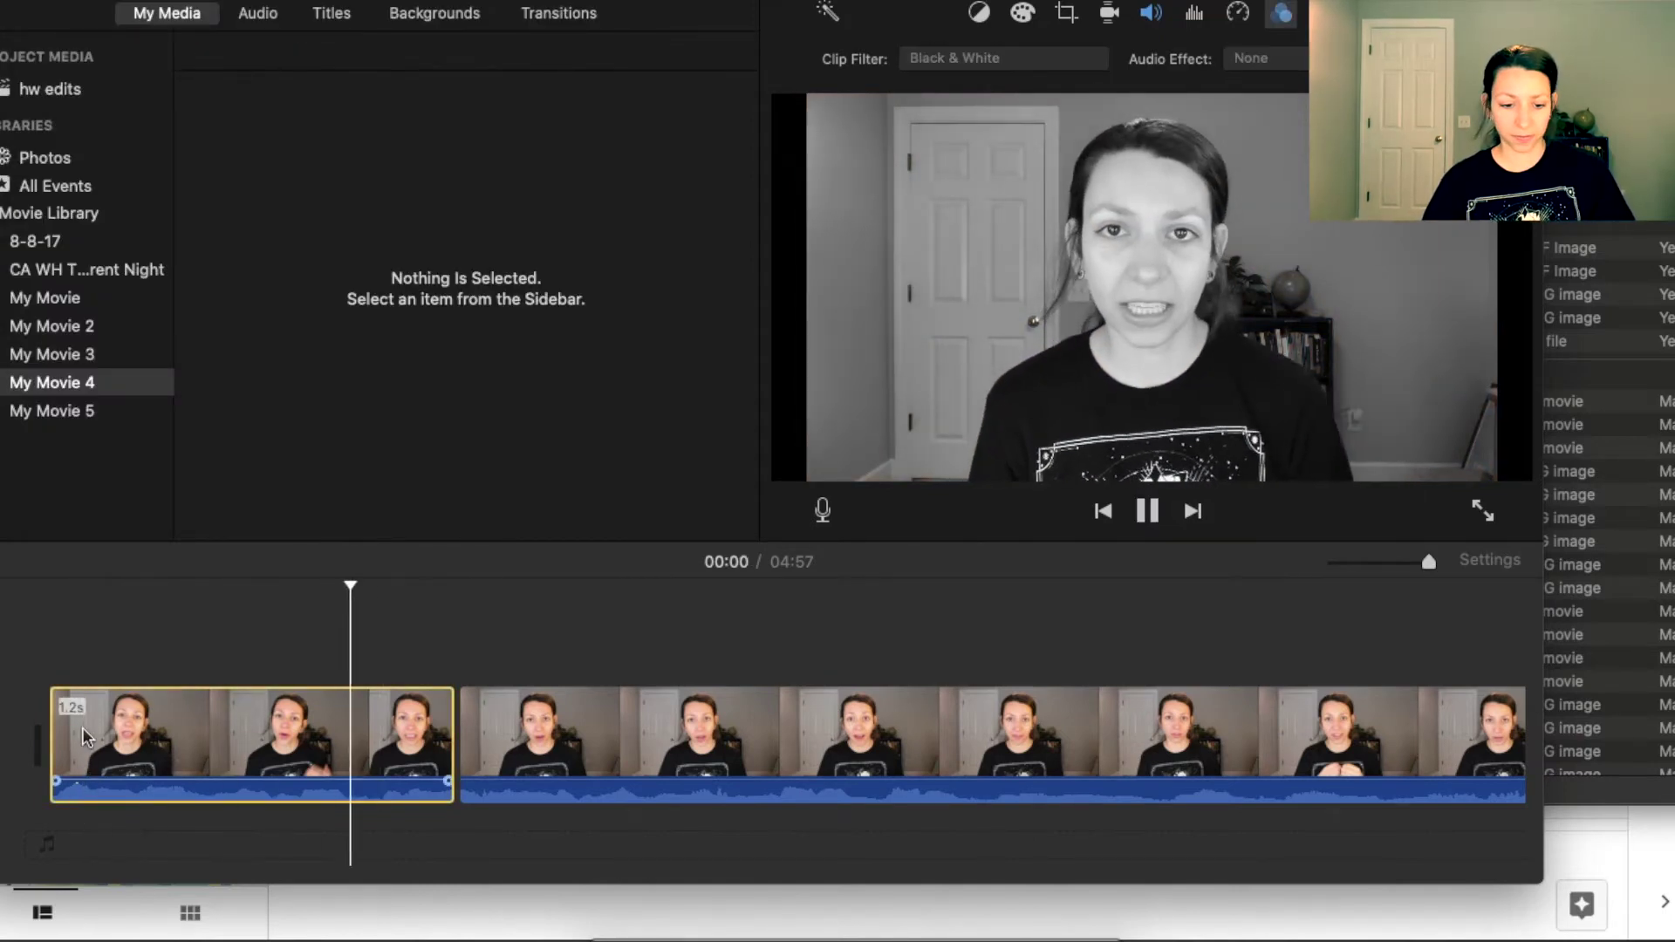
key("space")
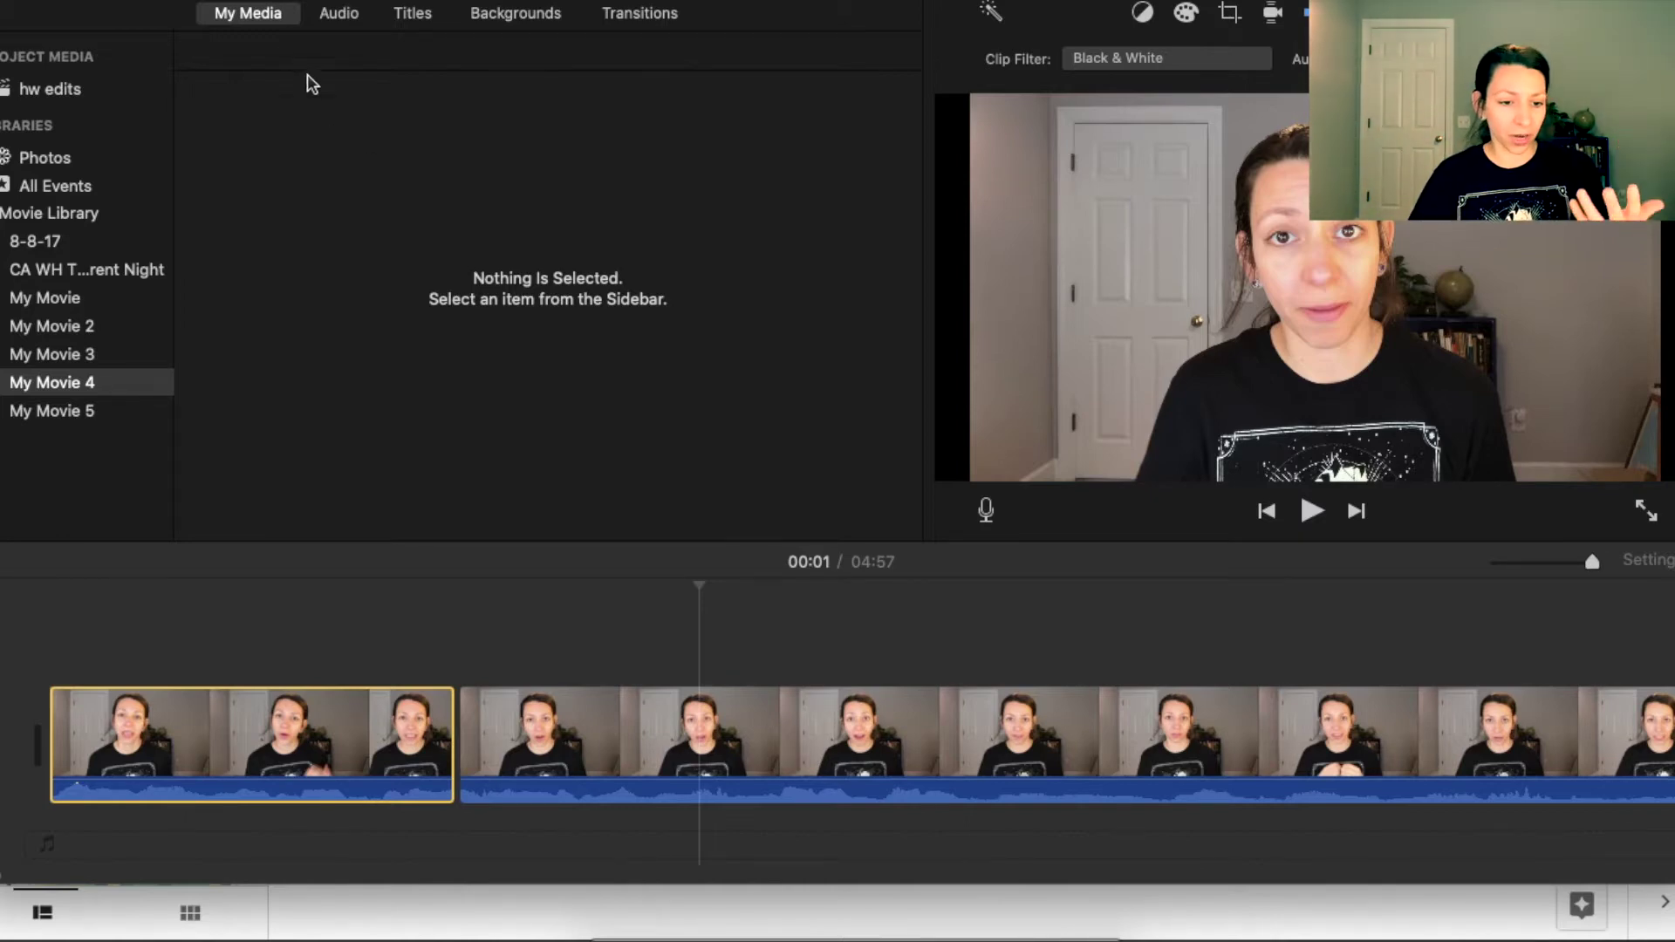
left_click(262, 740)
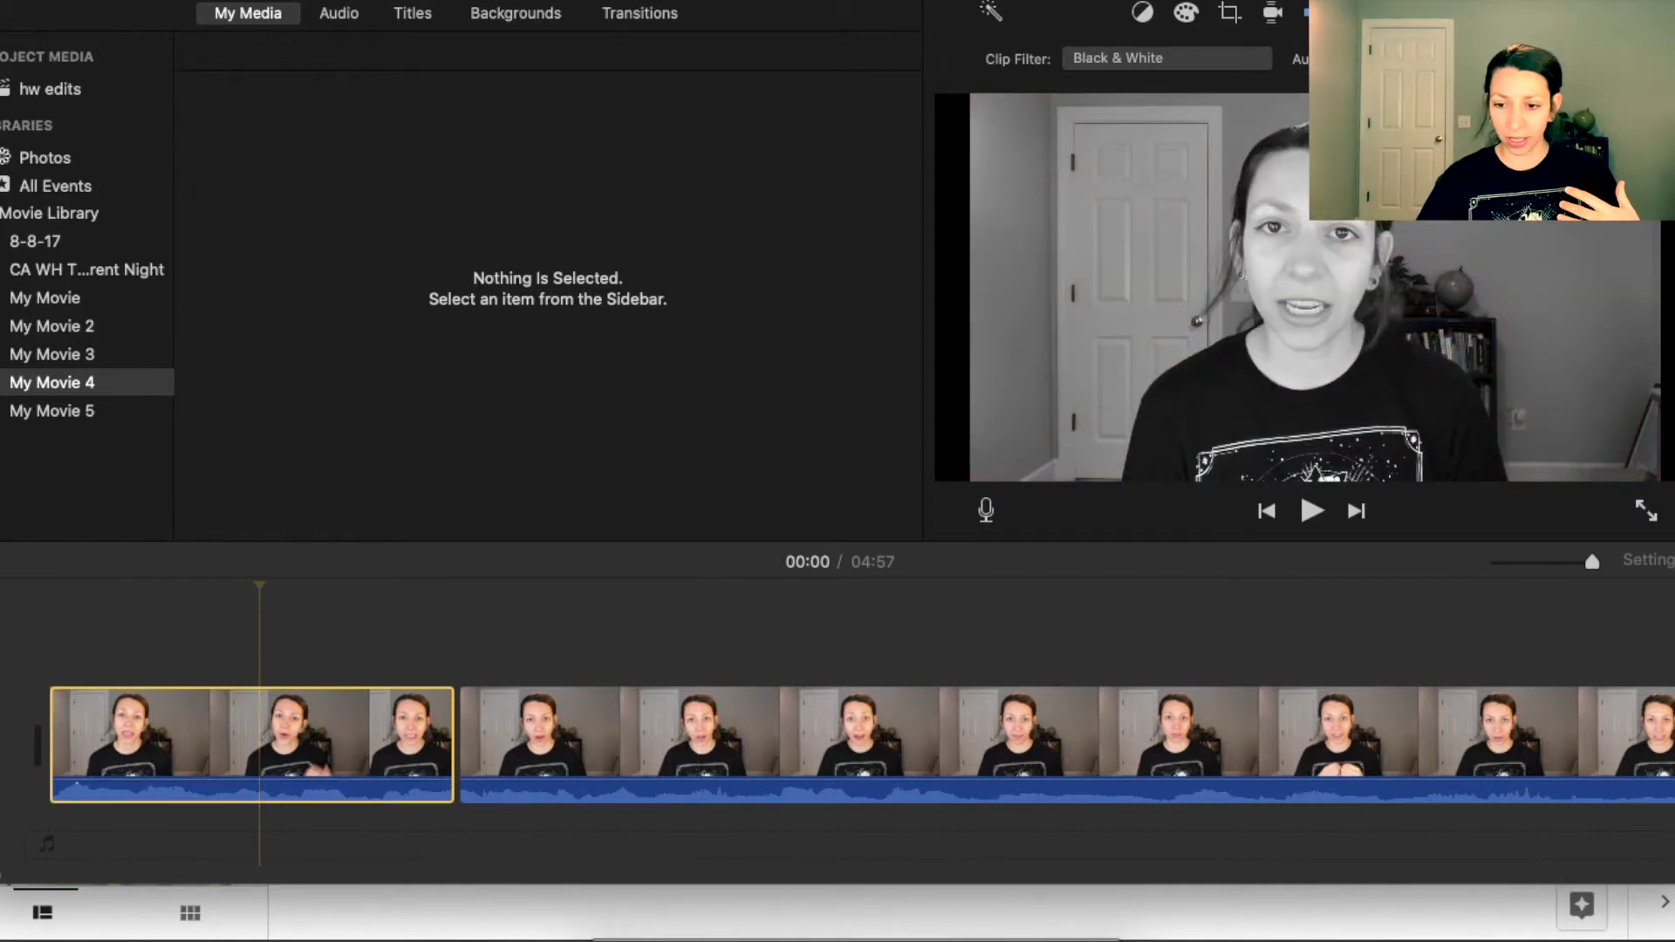
Insert the screen recording at the head of the Desktop folder's list into the timeline, directly after the 1.2-second clip.
key("super+Tab")
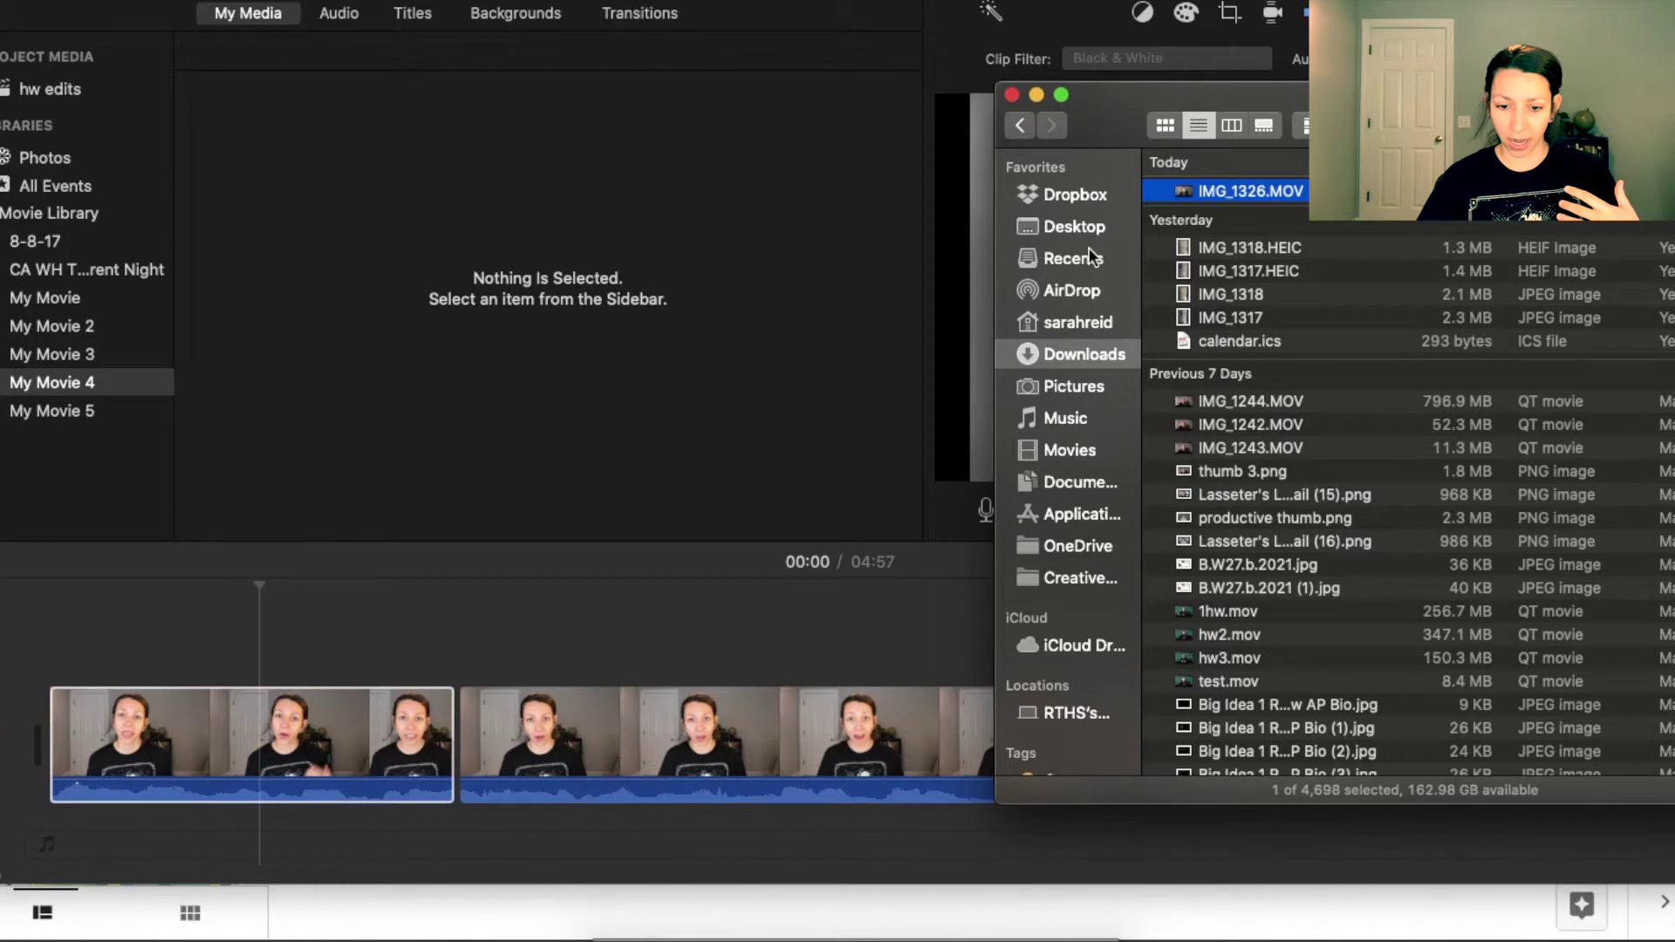
left_click(1073, 226)
left_click(1247, 192)
left_click_drag(489, 746, 488, 748)
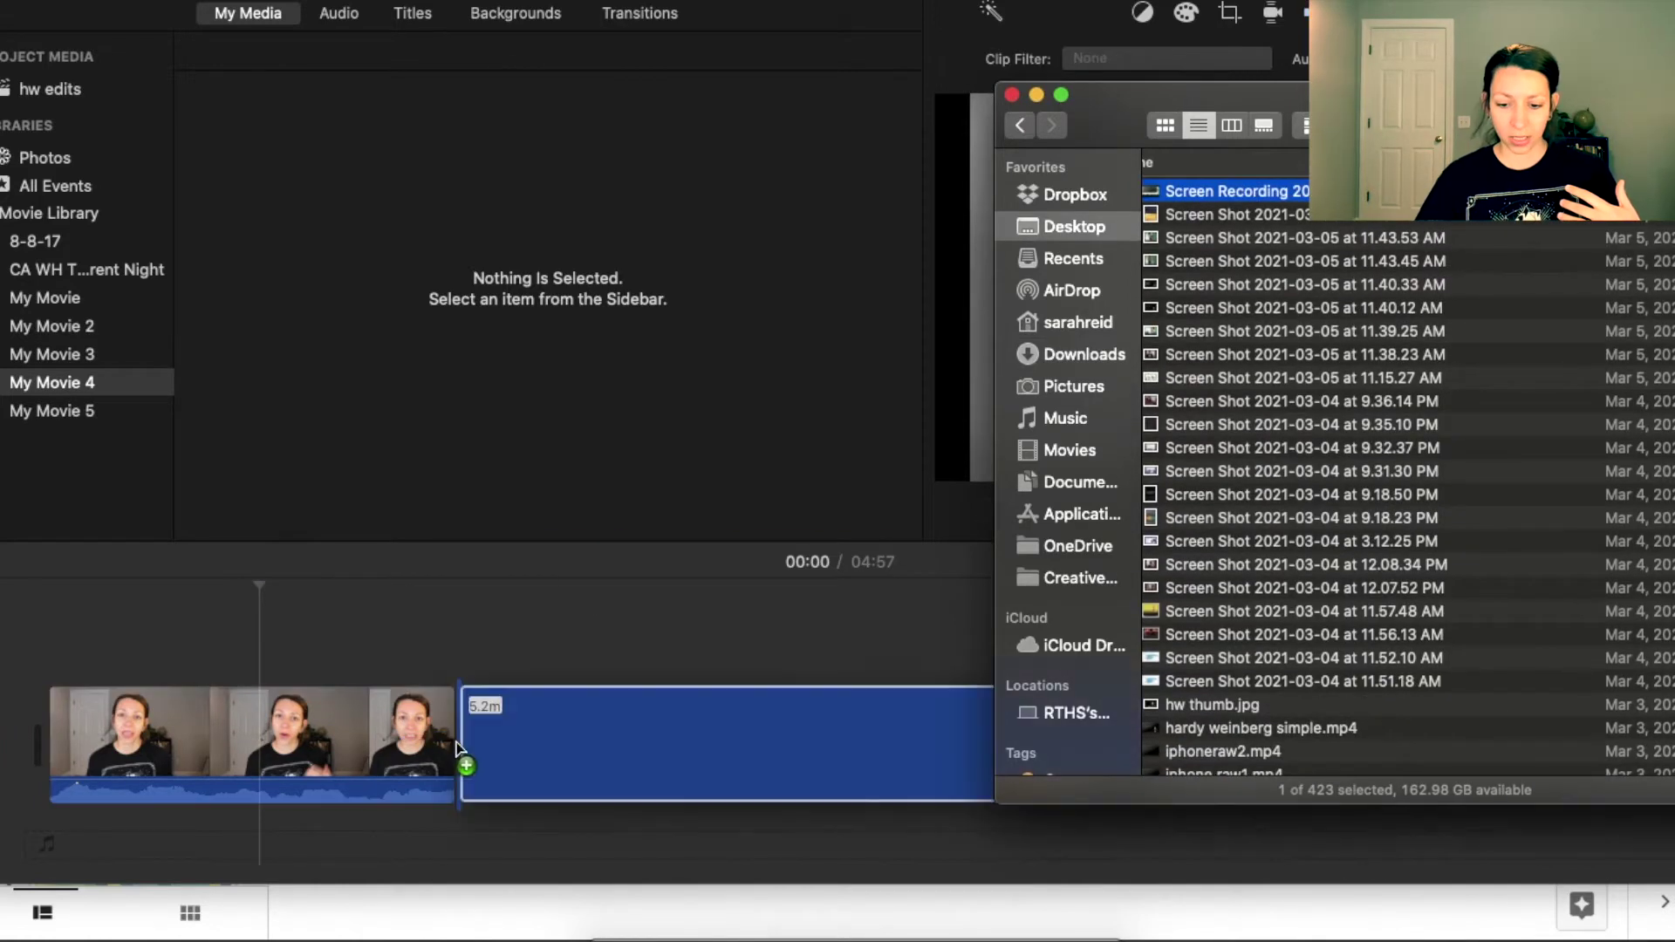
Remove the unwanted beginning of the screen recording so that it starts on the title slide.
left_click(515, 740)
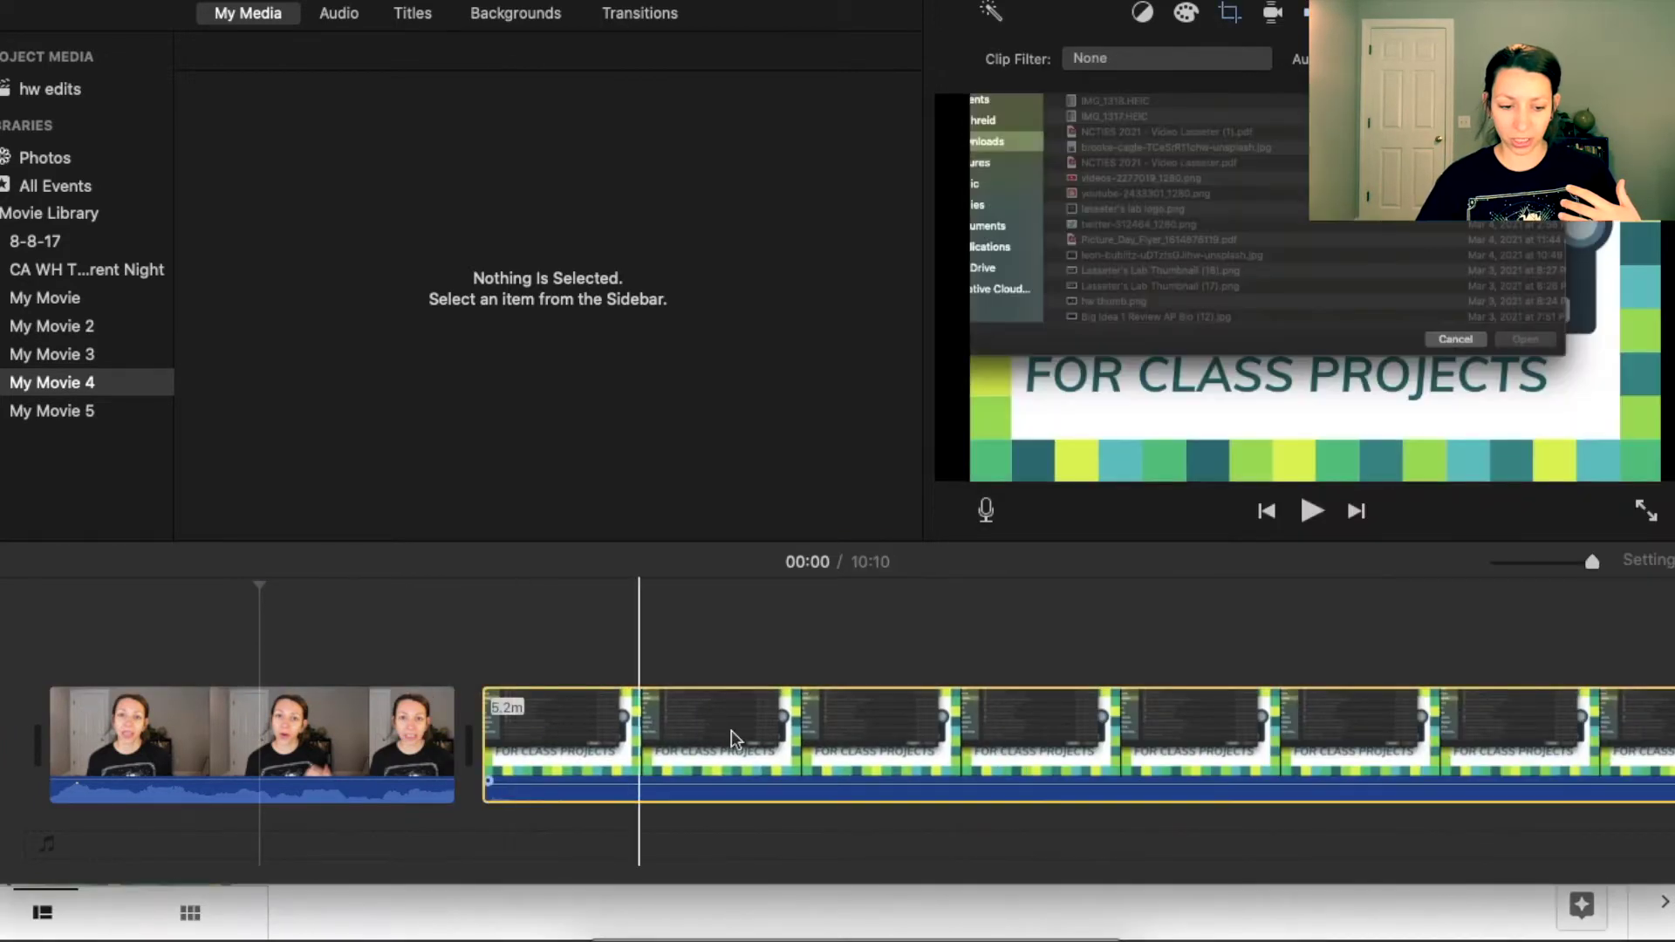
scroll(998, 789, "right", 10)
key("Delete")
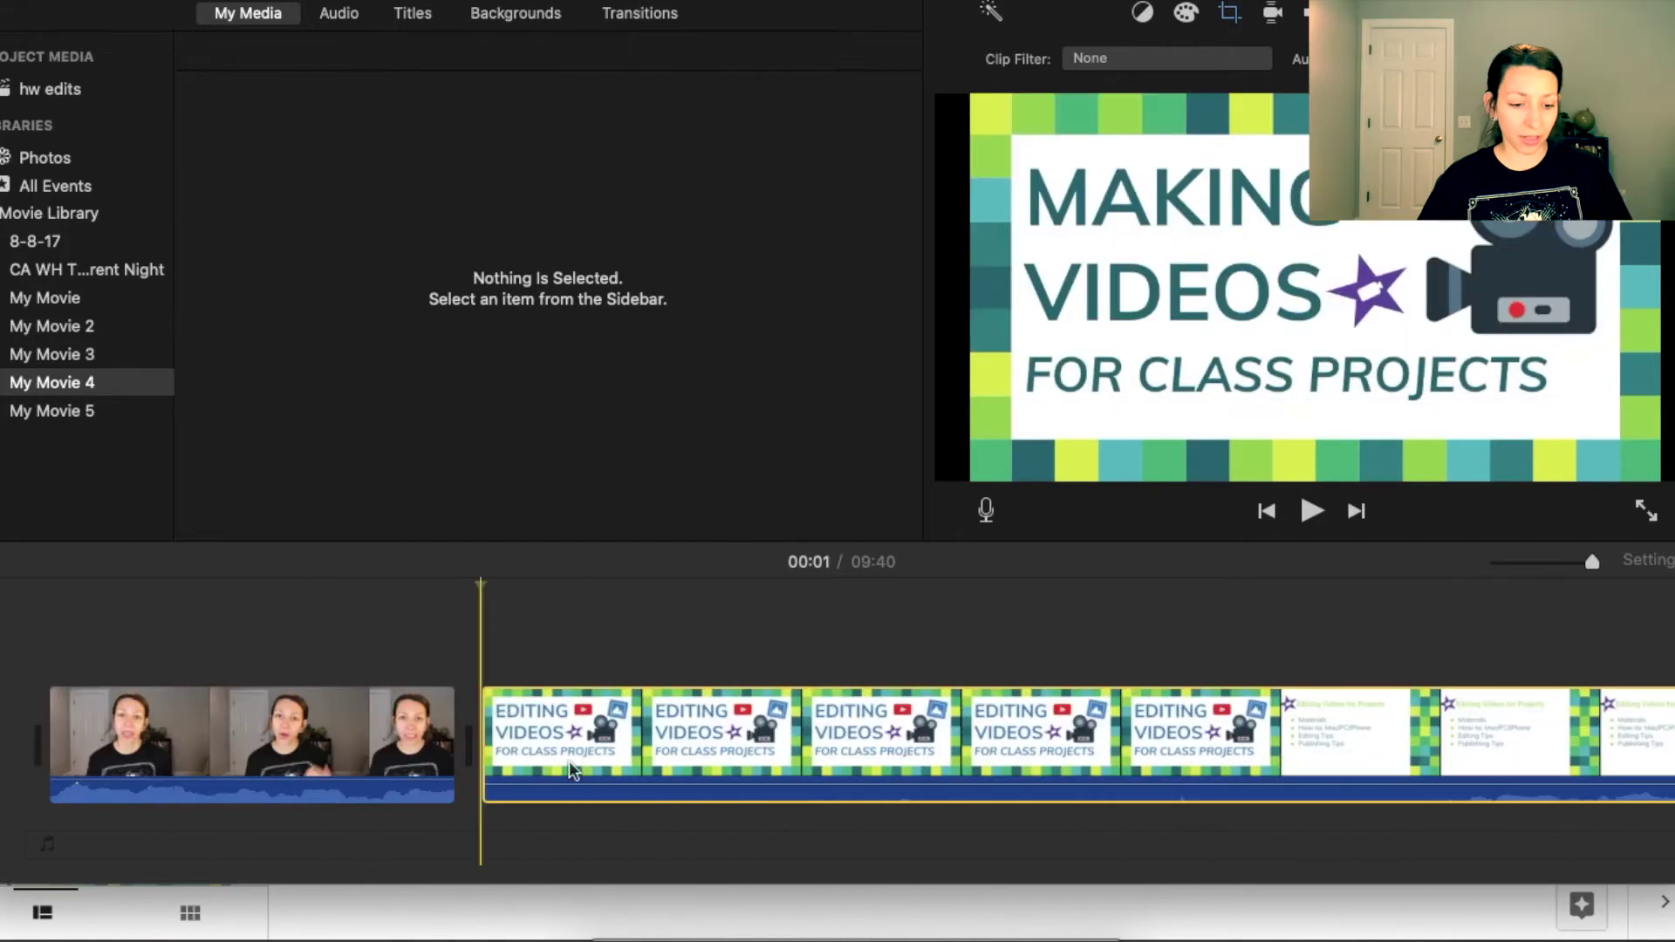
Place the black-and-white clip as an overlay above the start of the screen recording and play the result.
left_click(340, 751)
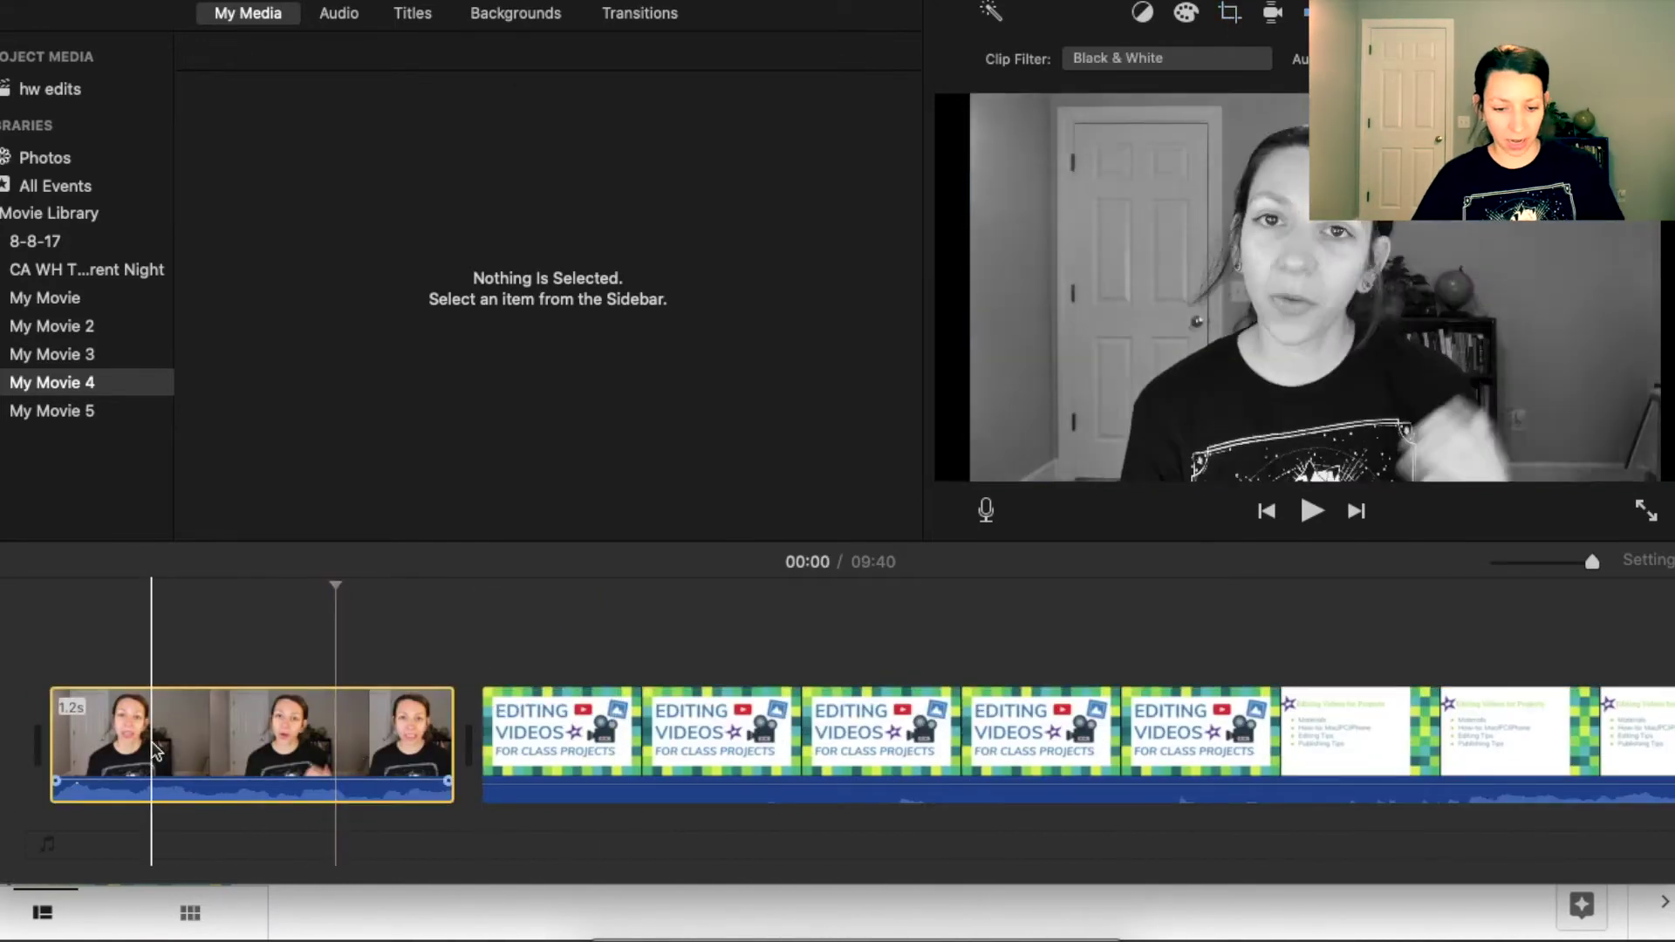
left_click_drag(157, 737, 87, 650)
left_click(99, 736)
key("space")
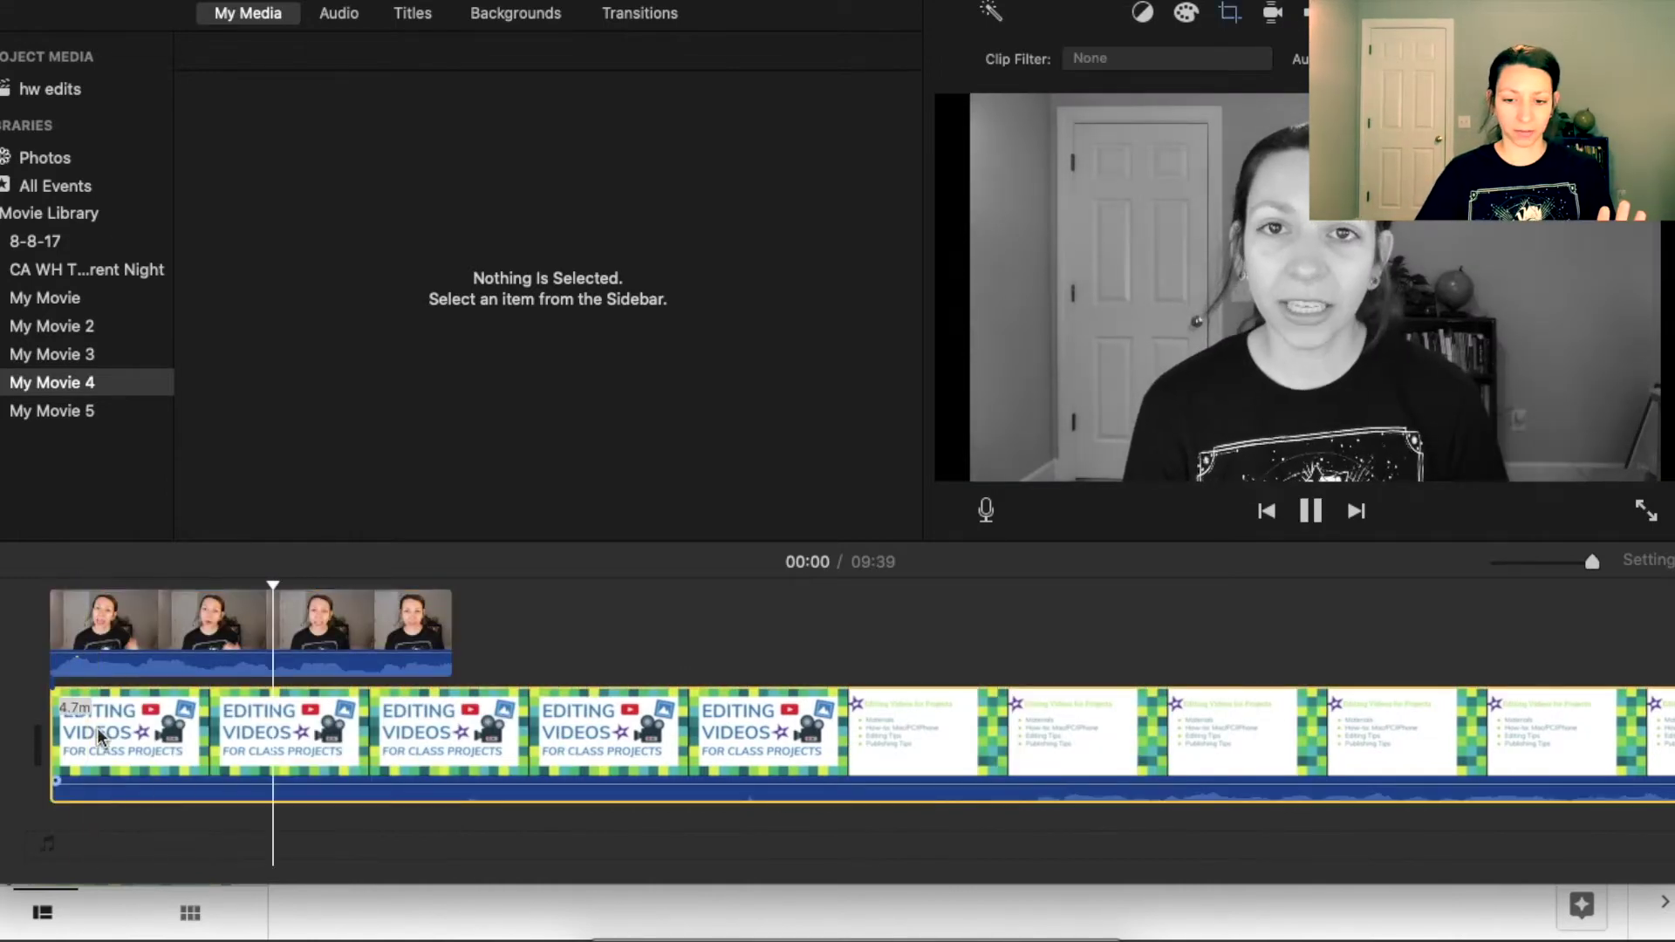
key("space")
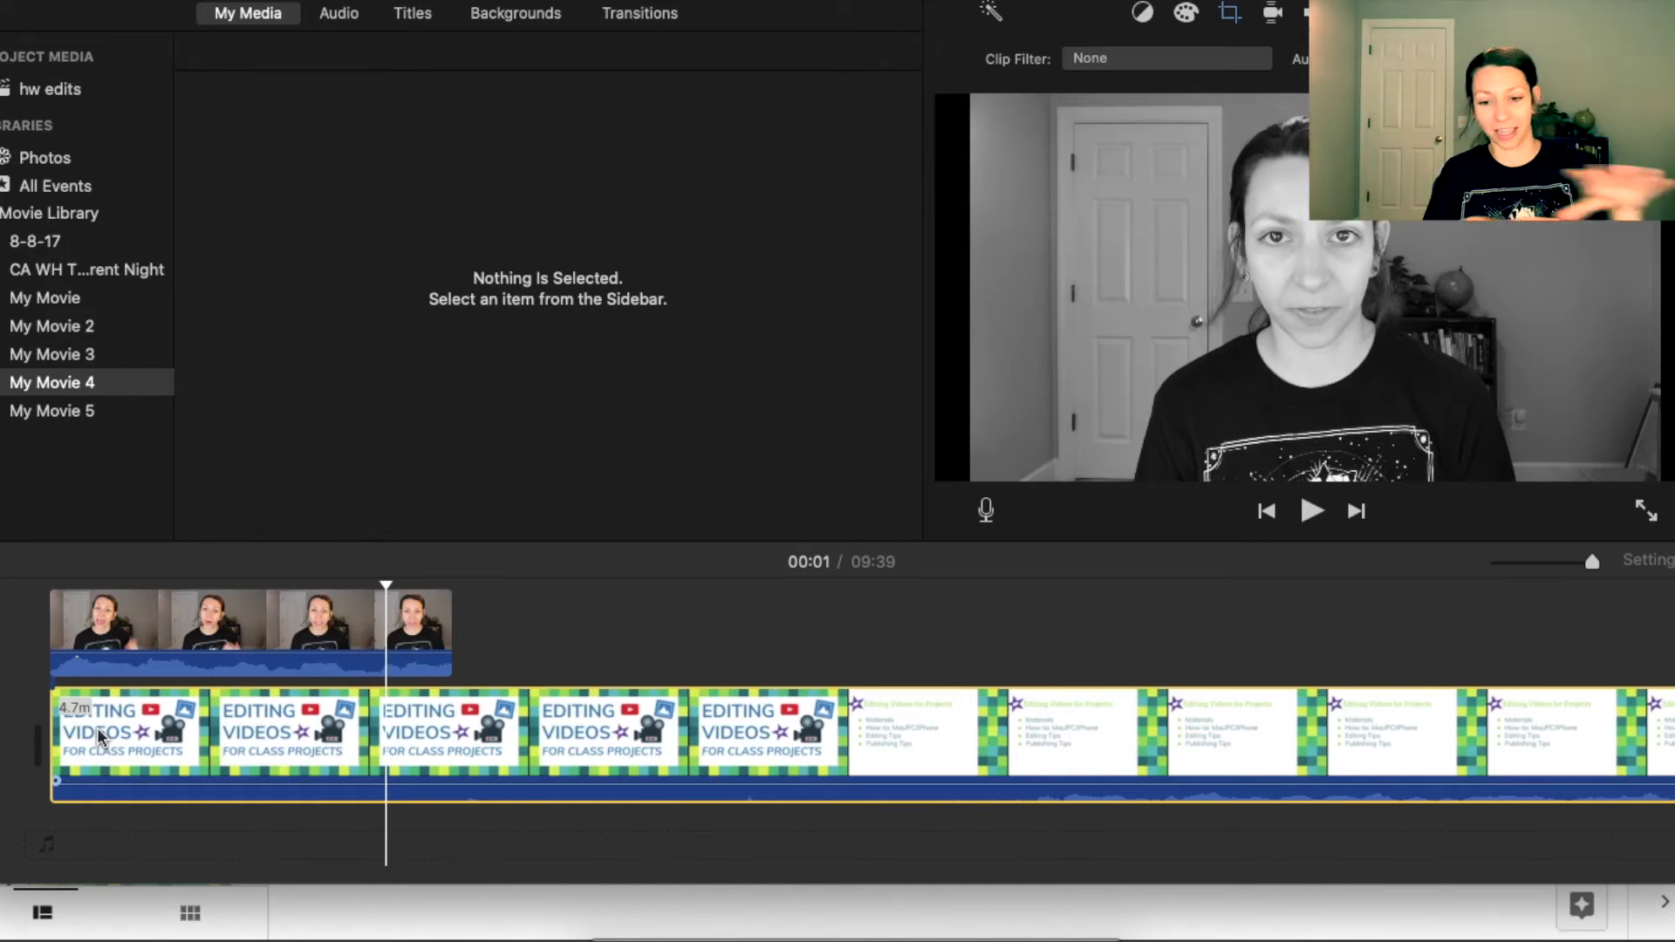
Change the overlay clip from Cutaway to Picture in Picture, and enlarge the inset in the frame's upper-right corner.
left_click(136, 628)
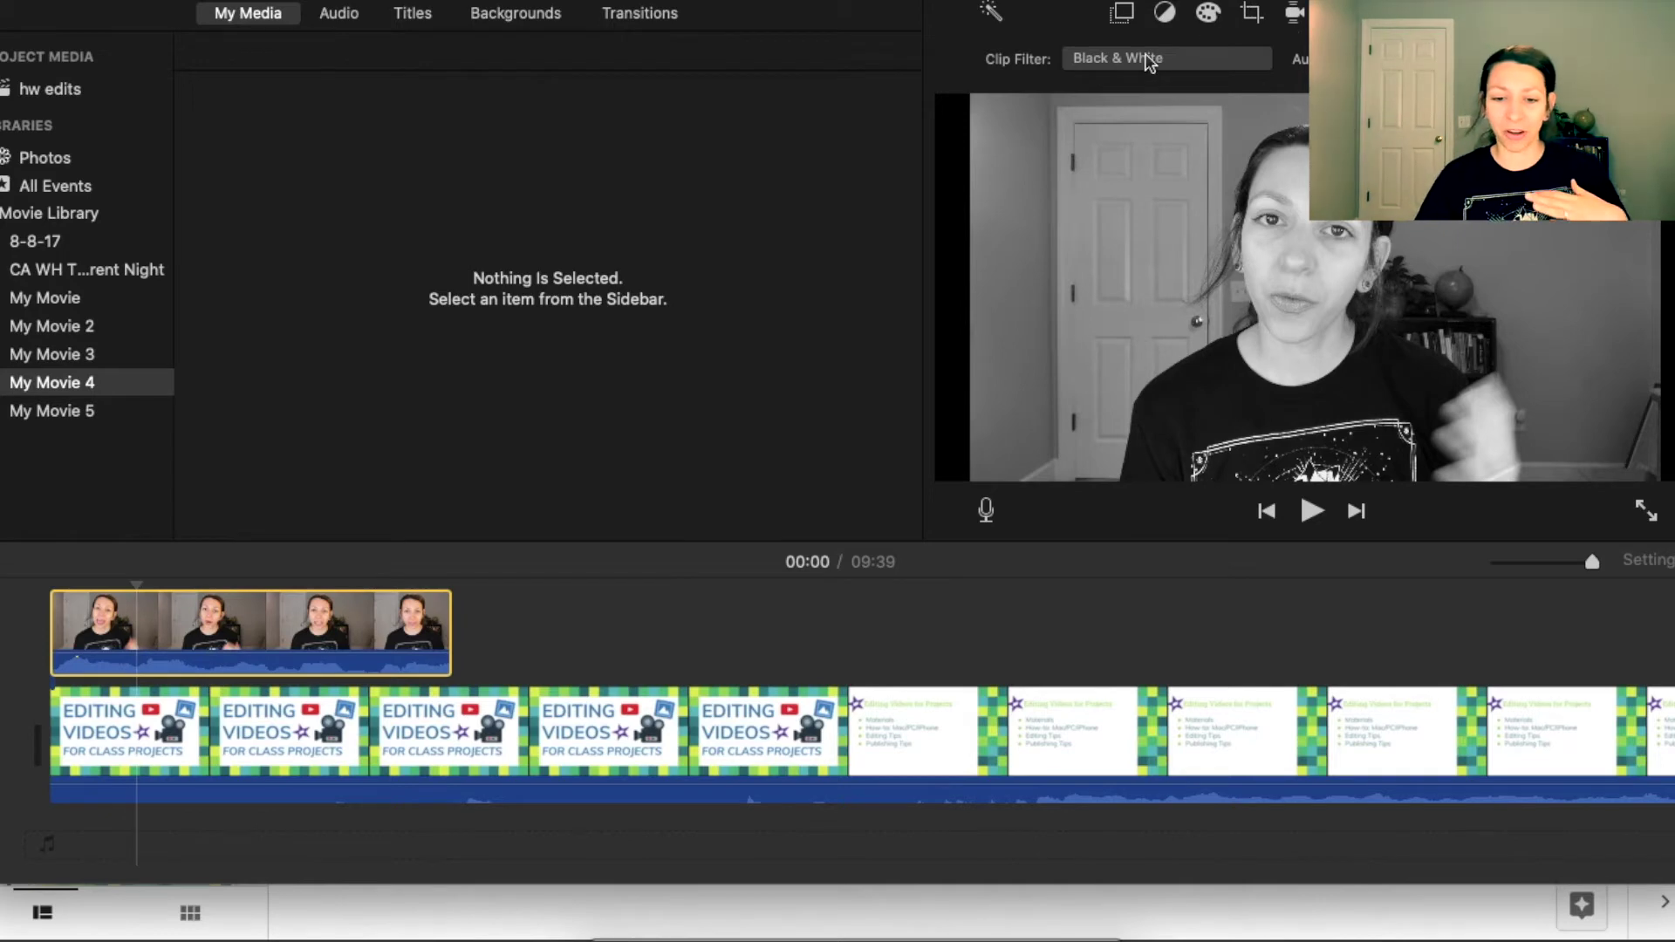
left_click(1122, 12)
left_click(1085, 57)
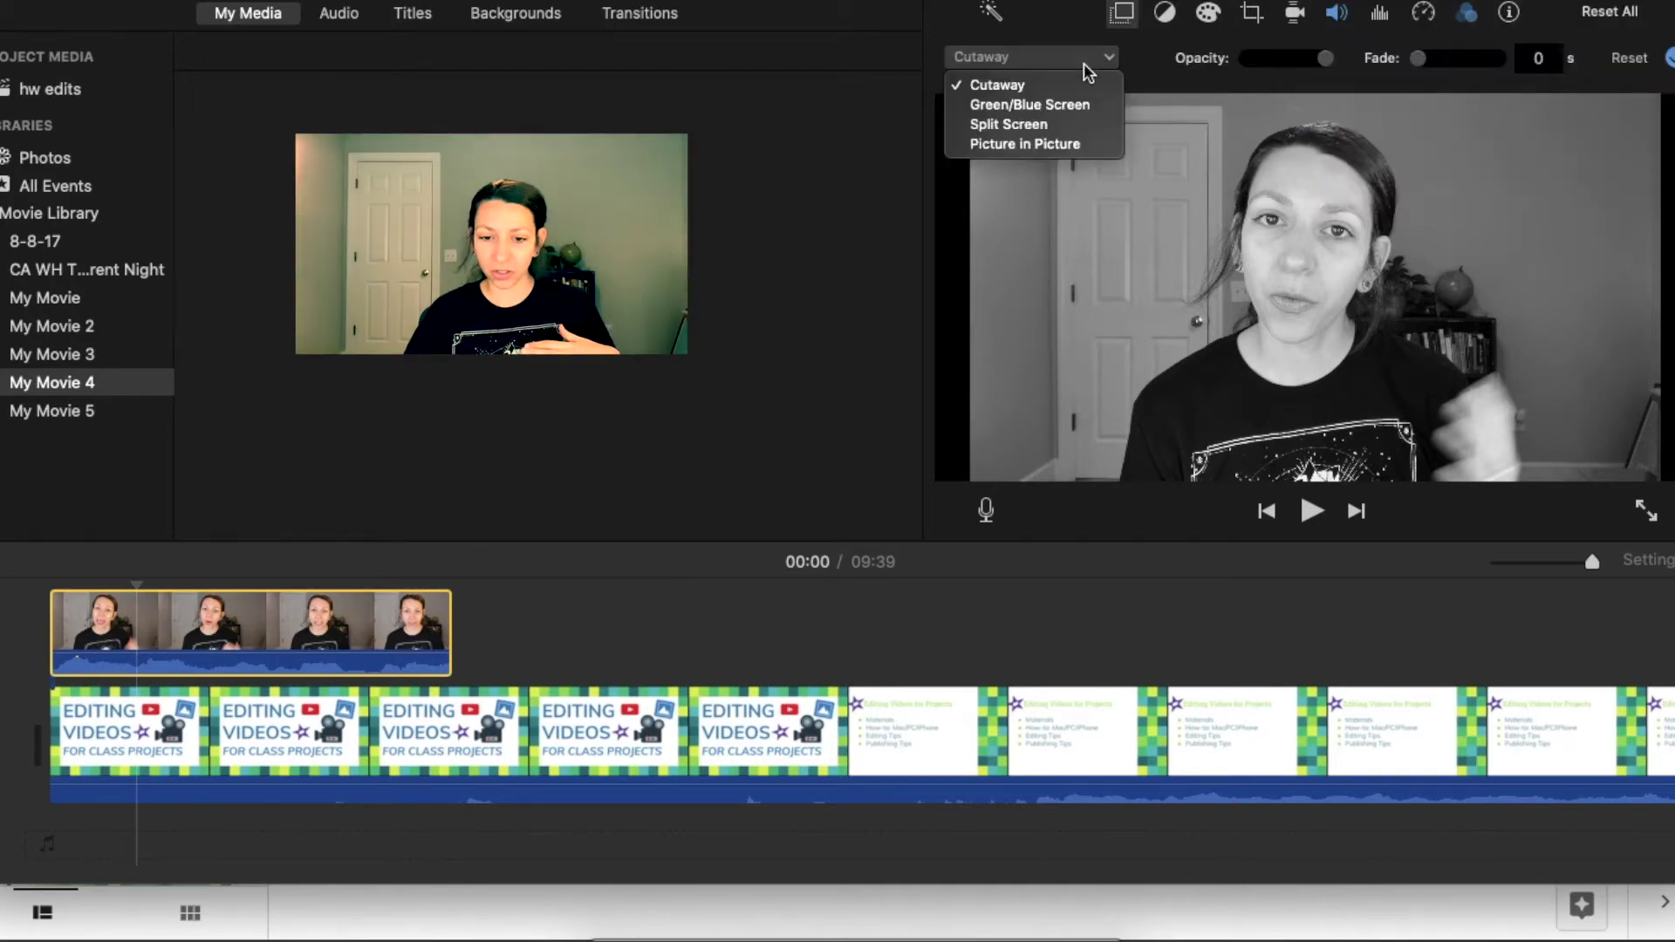
left_click(1065, 145)
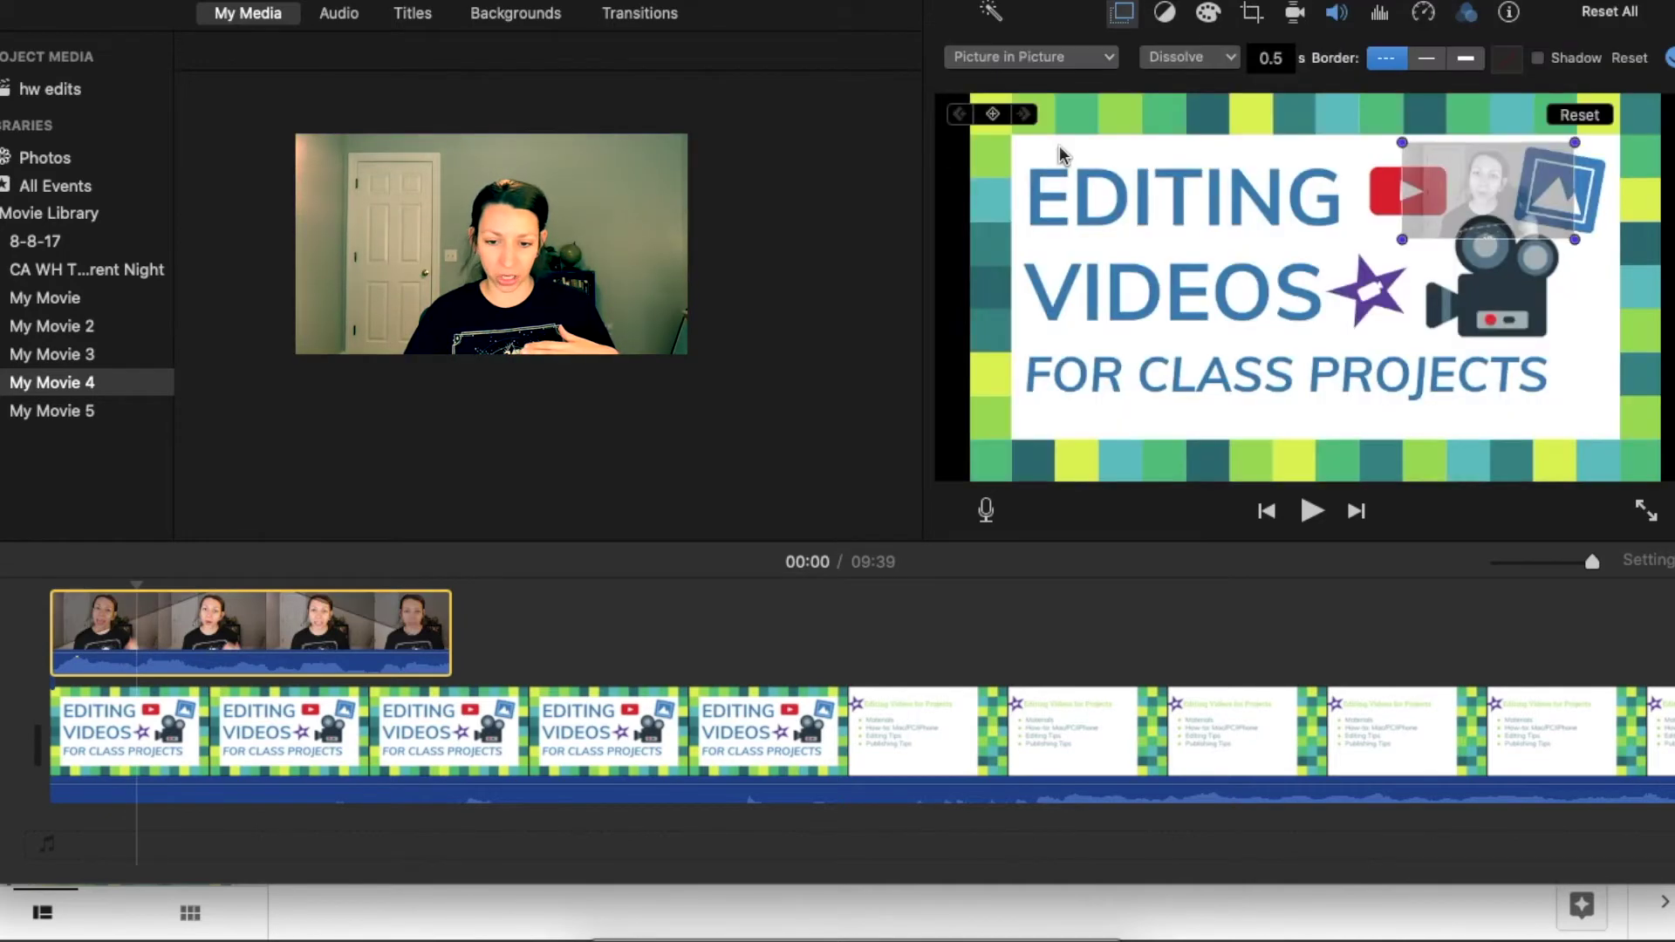
left_click_drag(1428, 205, 1453, 390)
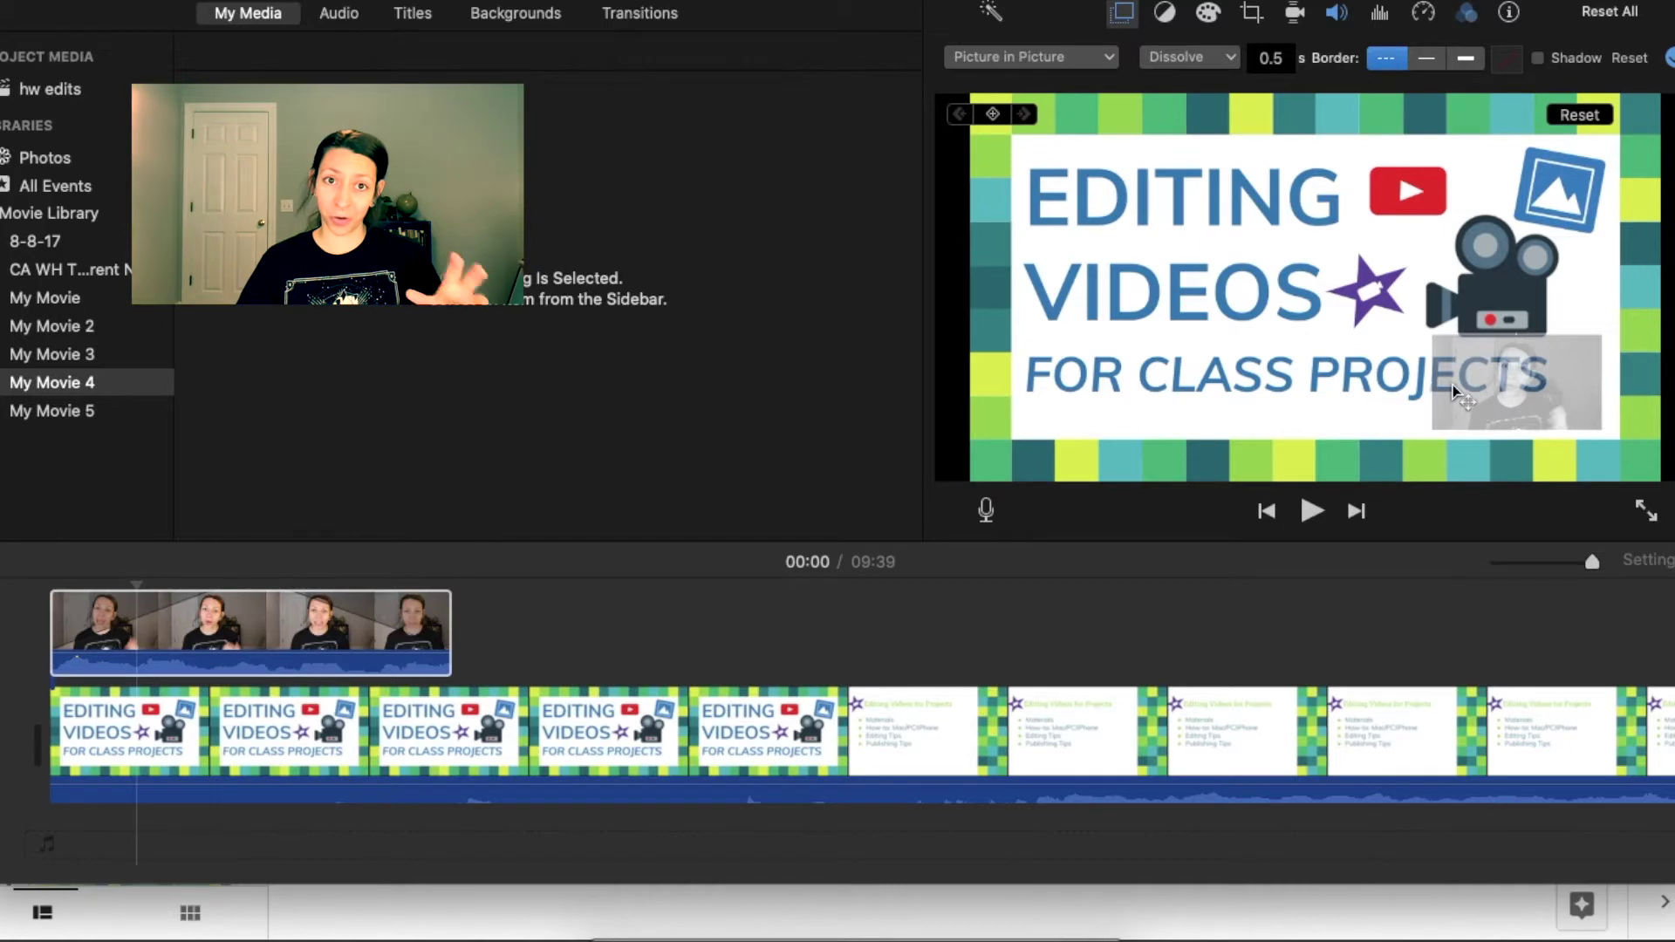
left_click_drag(1453, 384, 1418, 243)
Set the picture-in-picture Dissolve duration to 0 seconds and return the playhead to the start of the movie.
left_click(1271, 57)
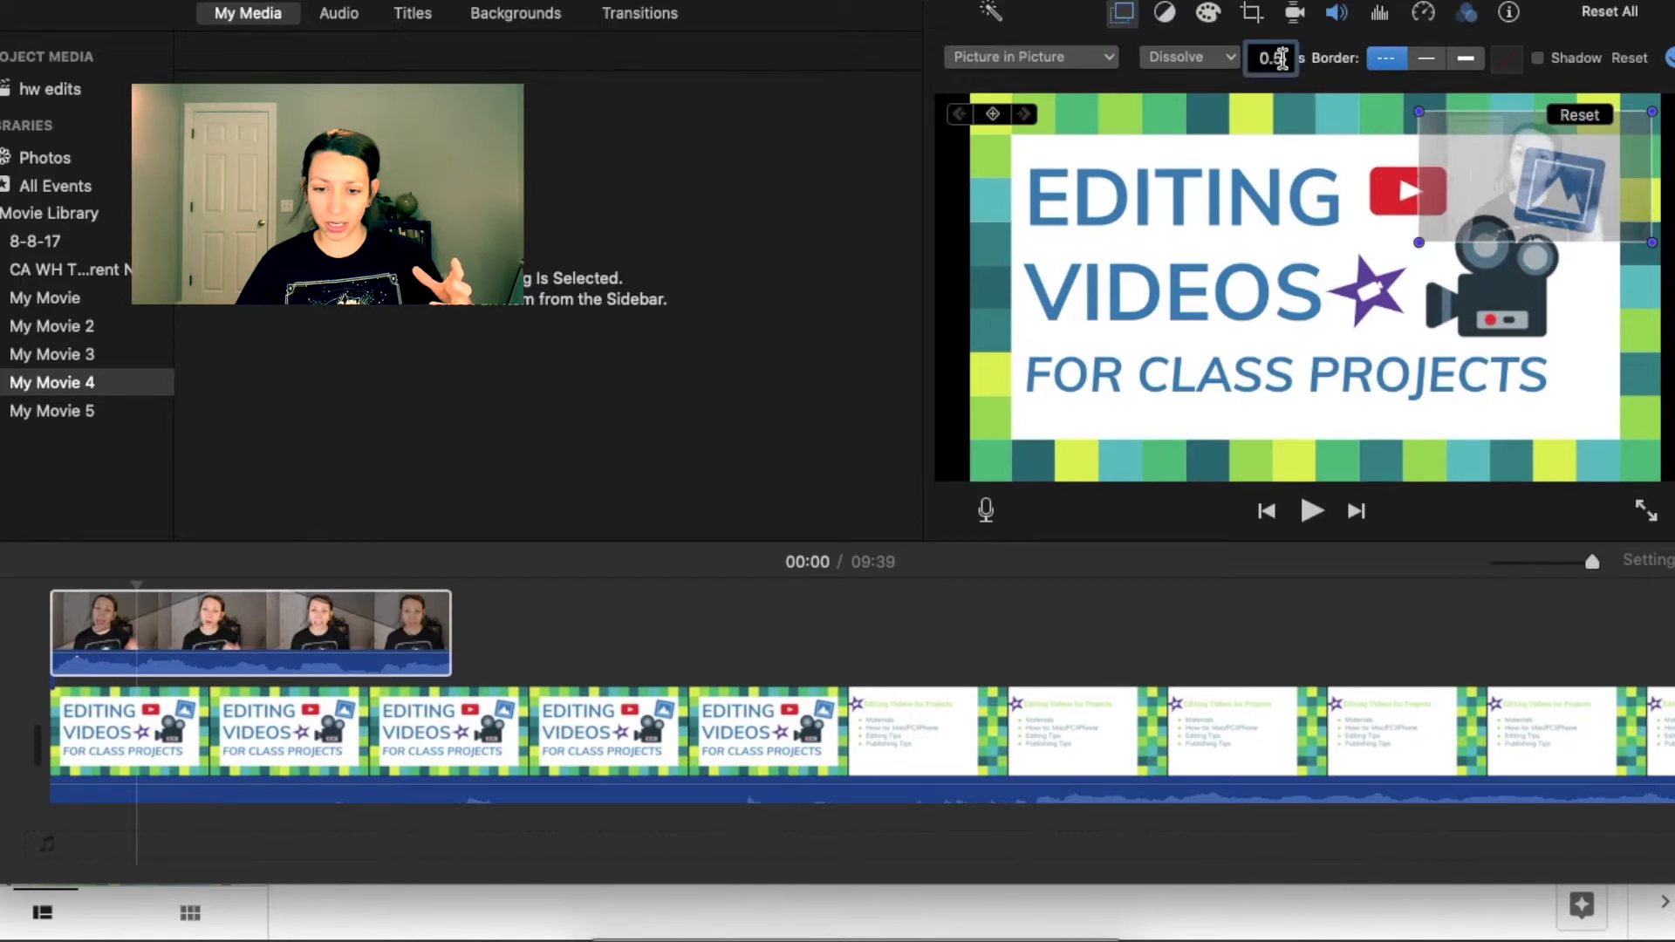
key("BackSpace")
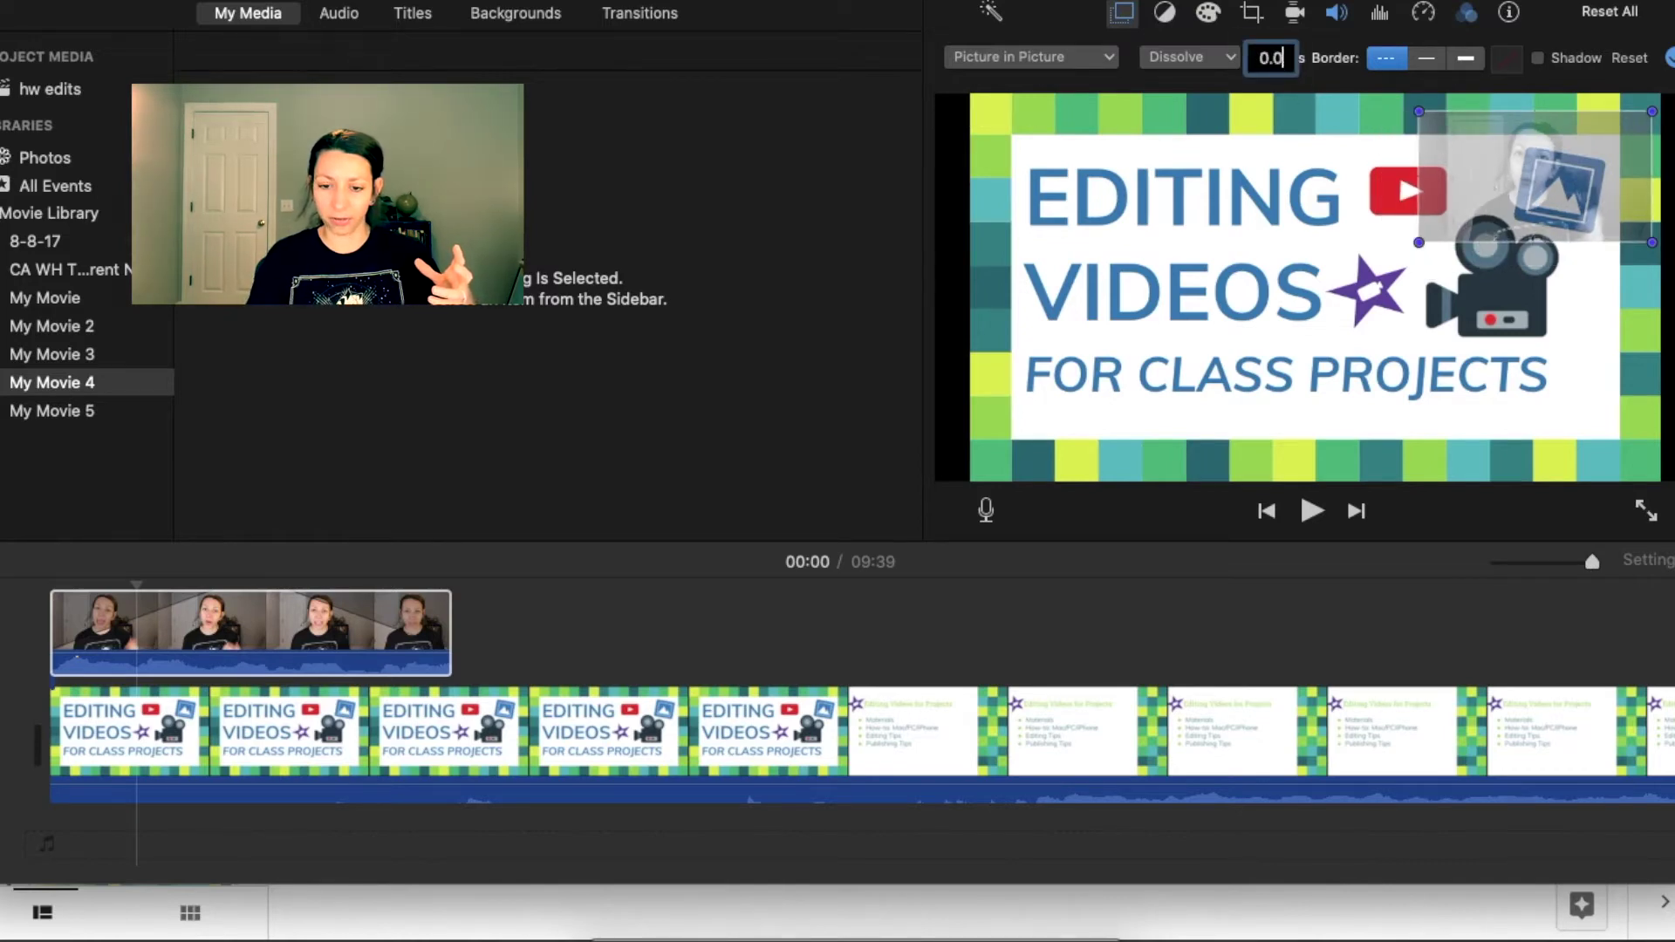
type("0.0")
key("Return")
left_click(144, 622)
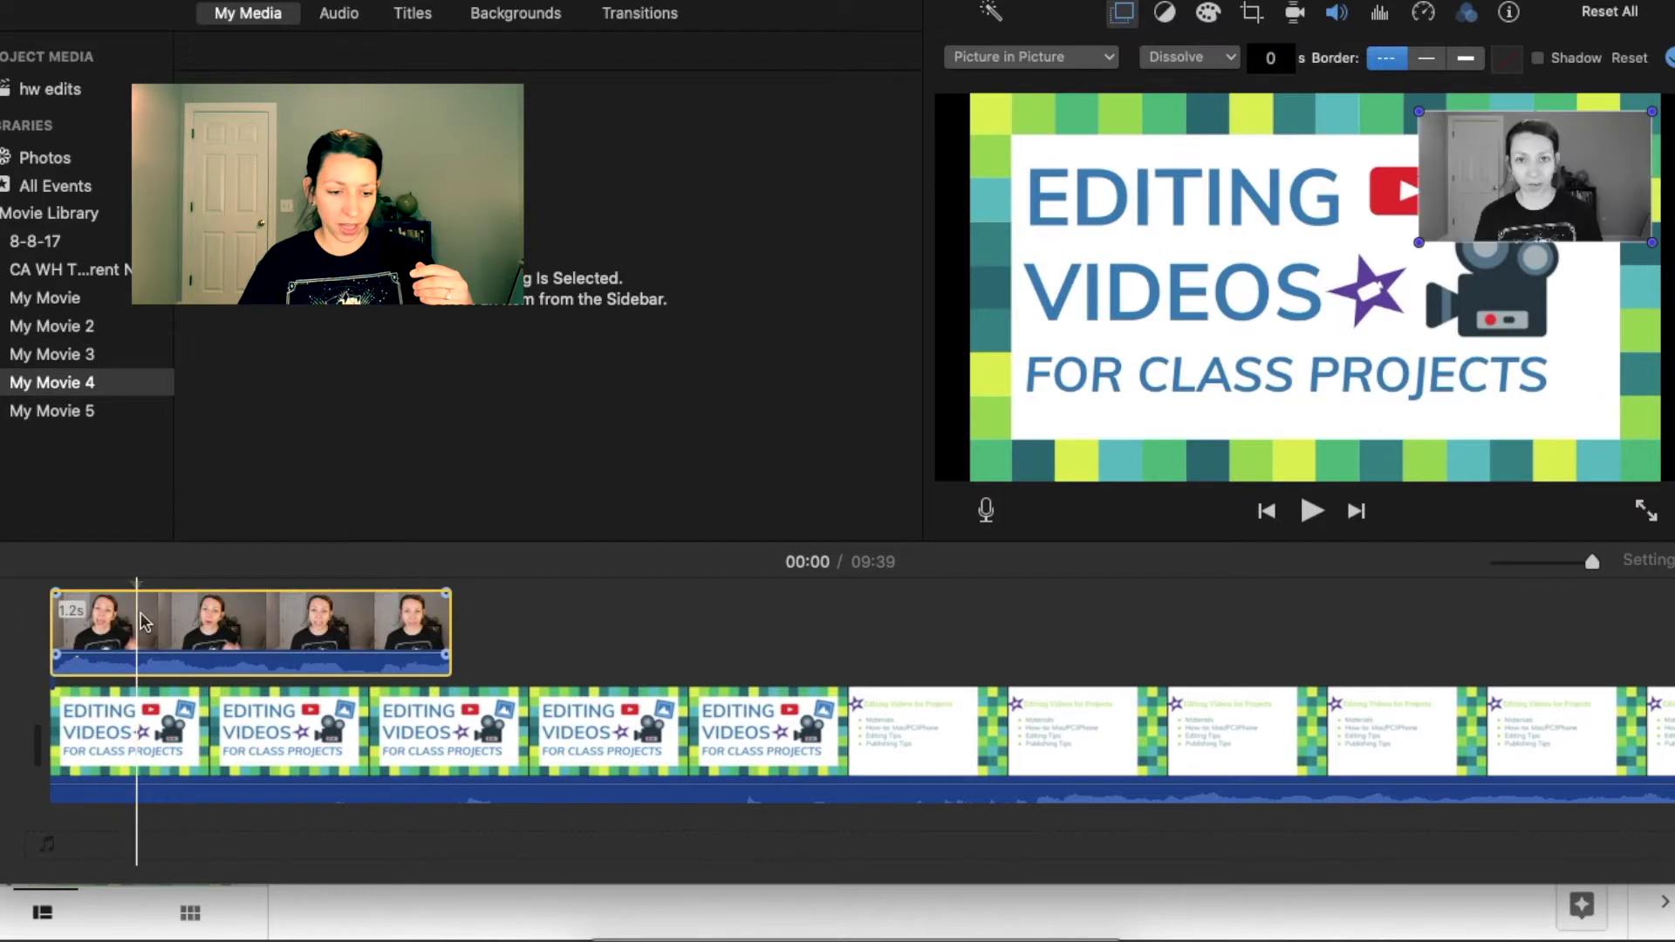
left_click(1268, 511)
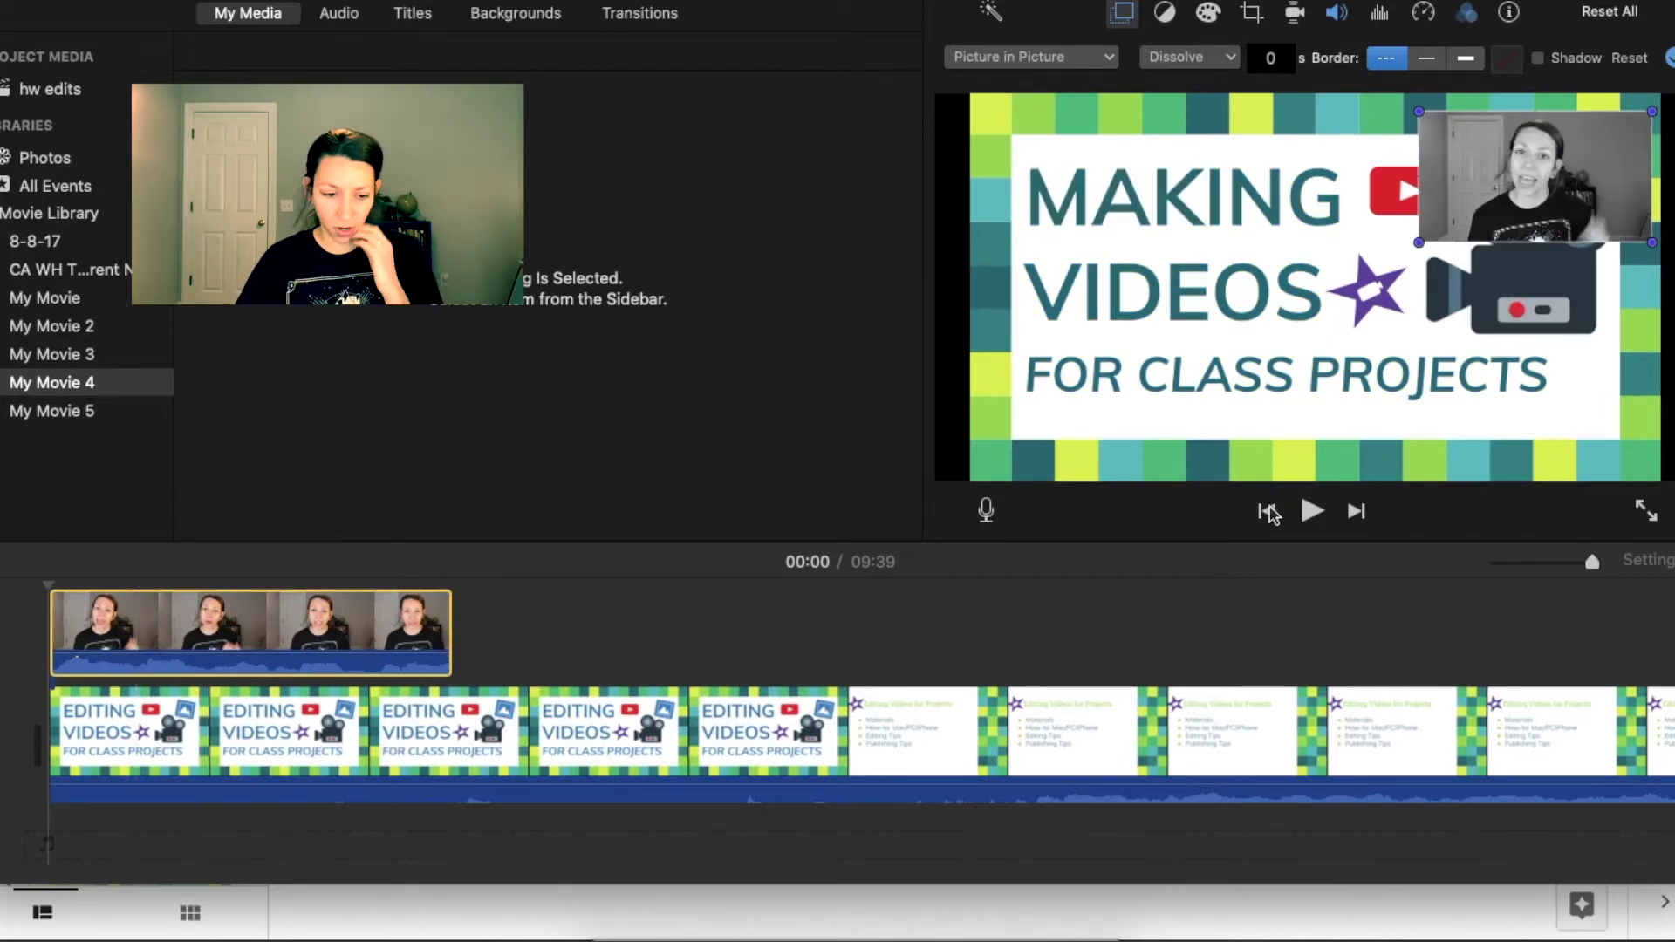
Play the opening with the picture-in-picture inset and pause near the end of the overlay.
left_click(1313, 512)
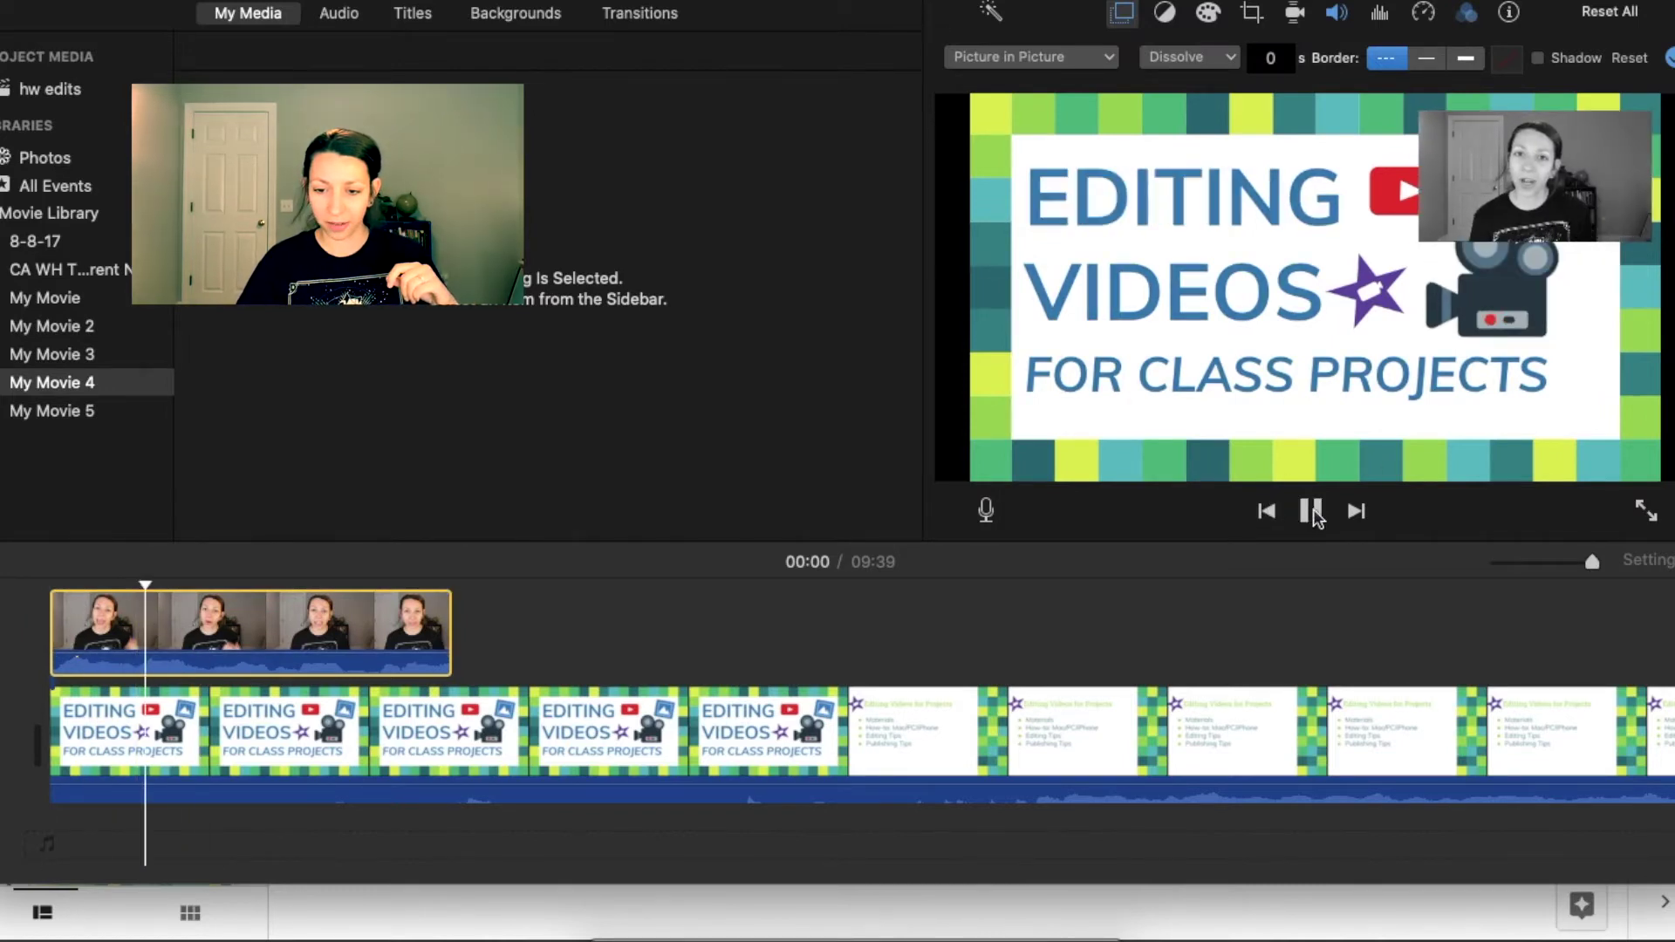
left_click(1313, 513)
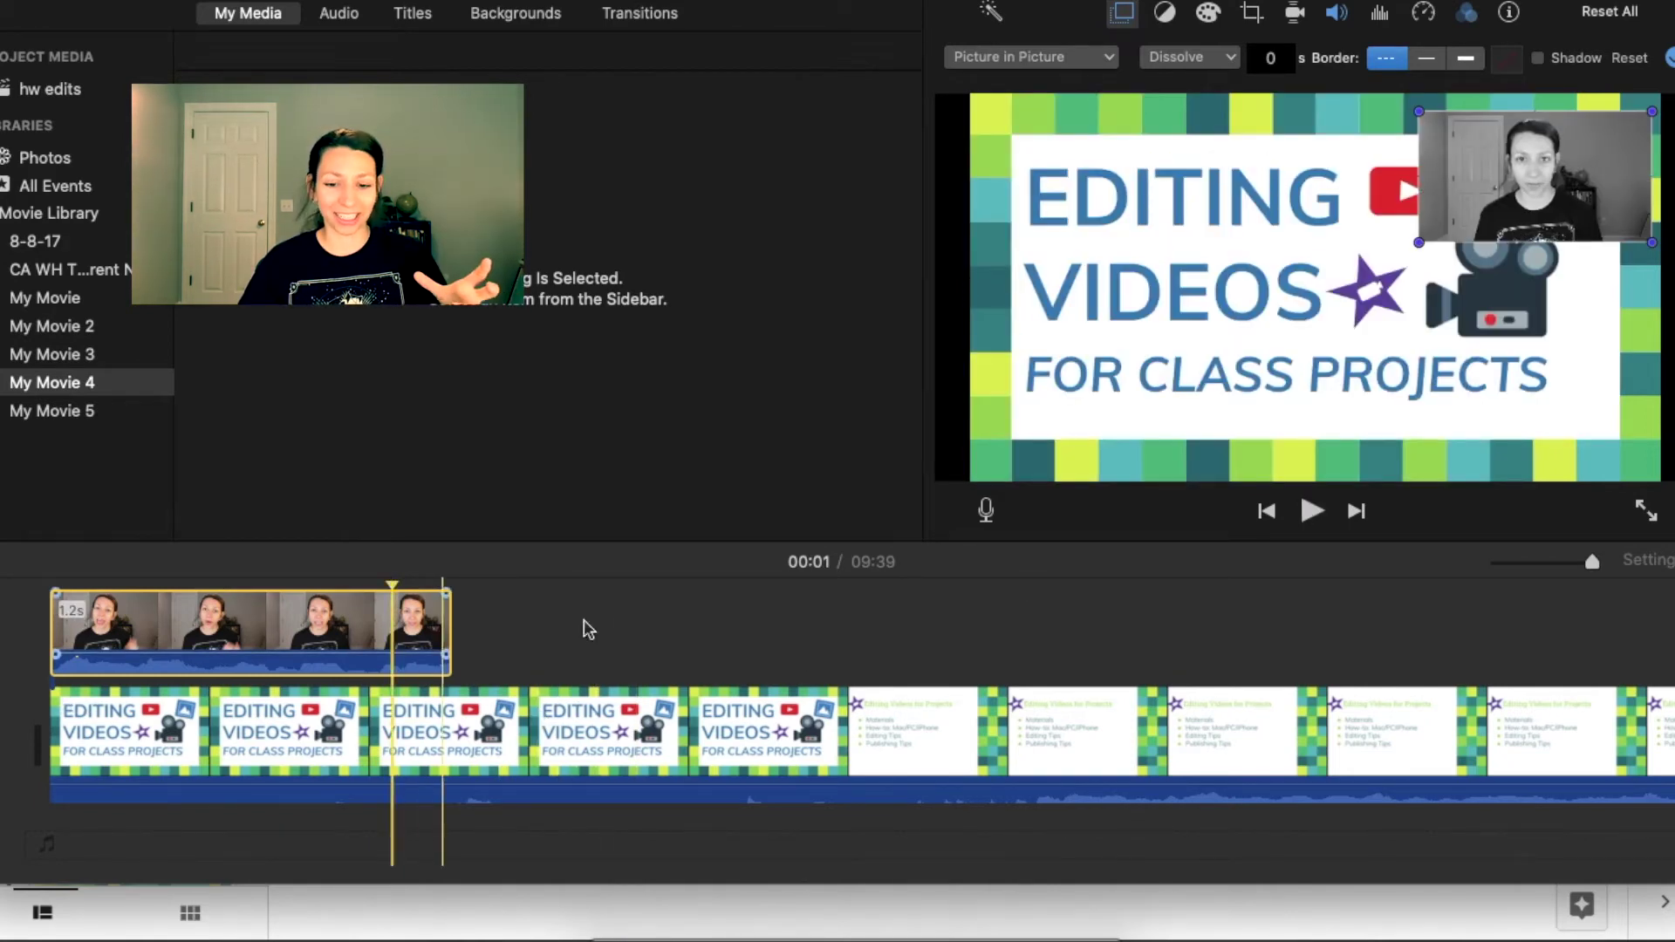
Move the remaining talking-head clip from the end of the timeline to above the screen recording, directly after the inset overlay.
left_click(1516, 564)
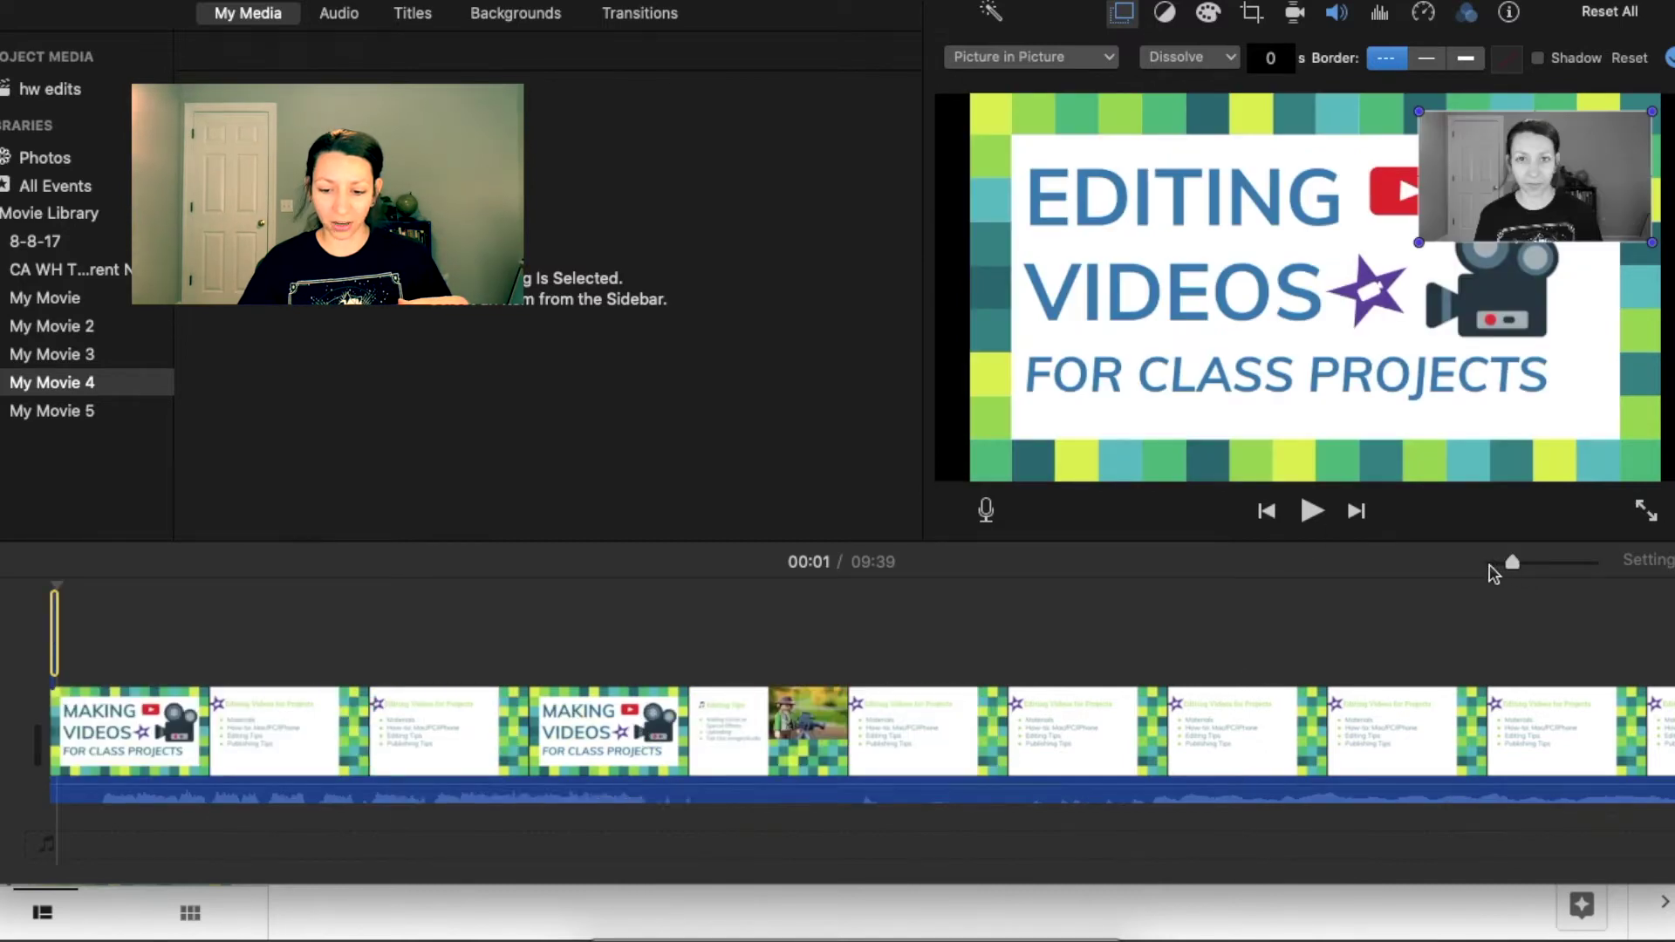
scroll(1537, 741, "right", 10)
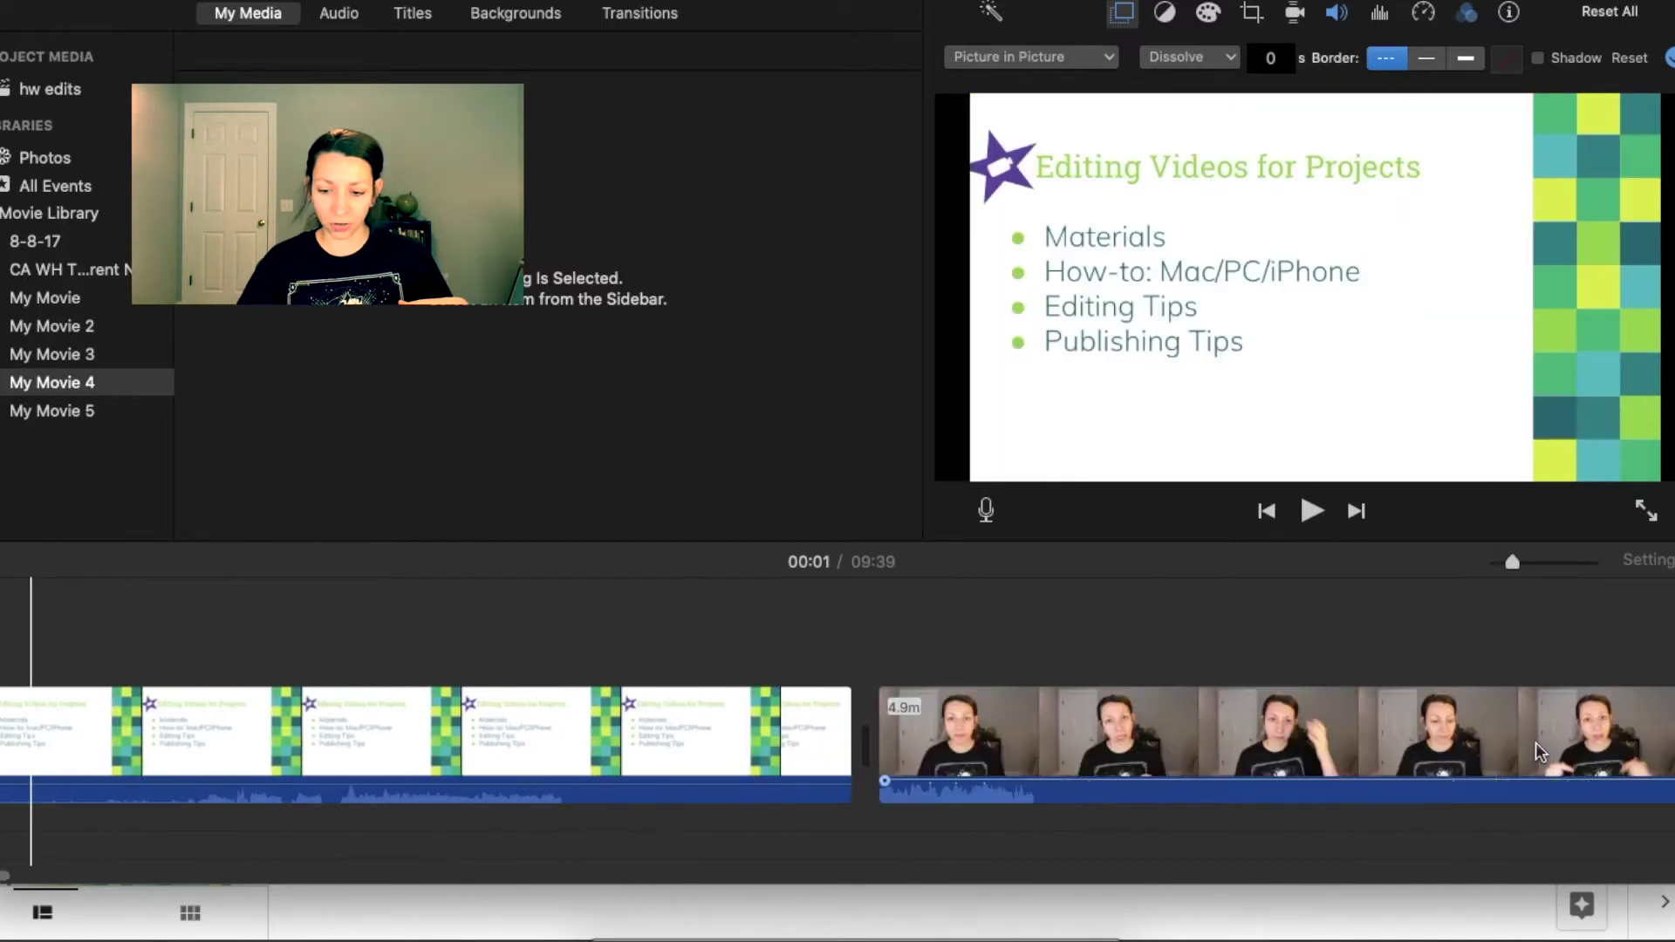
key("super+z")
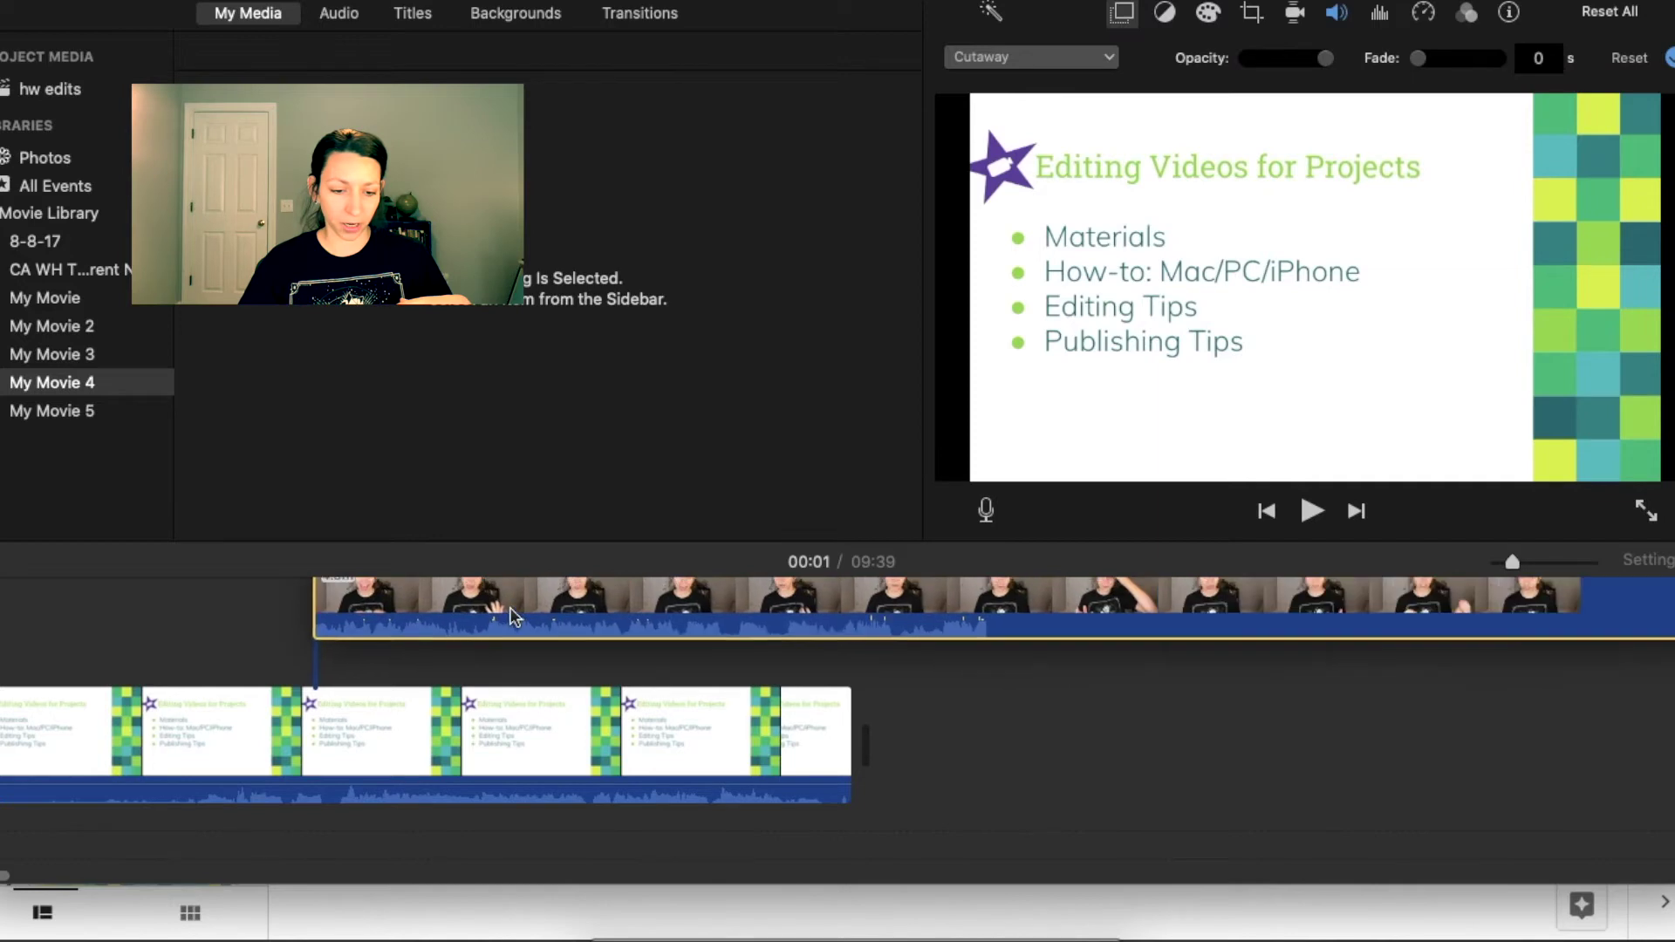
key("super+z")
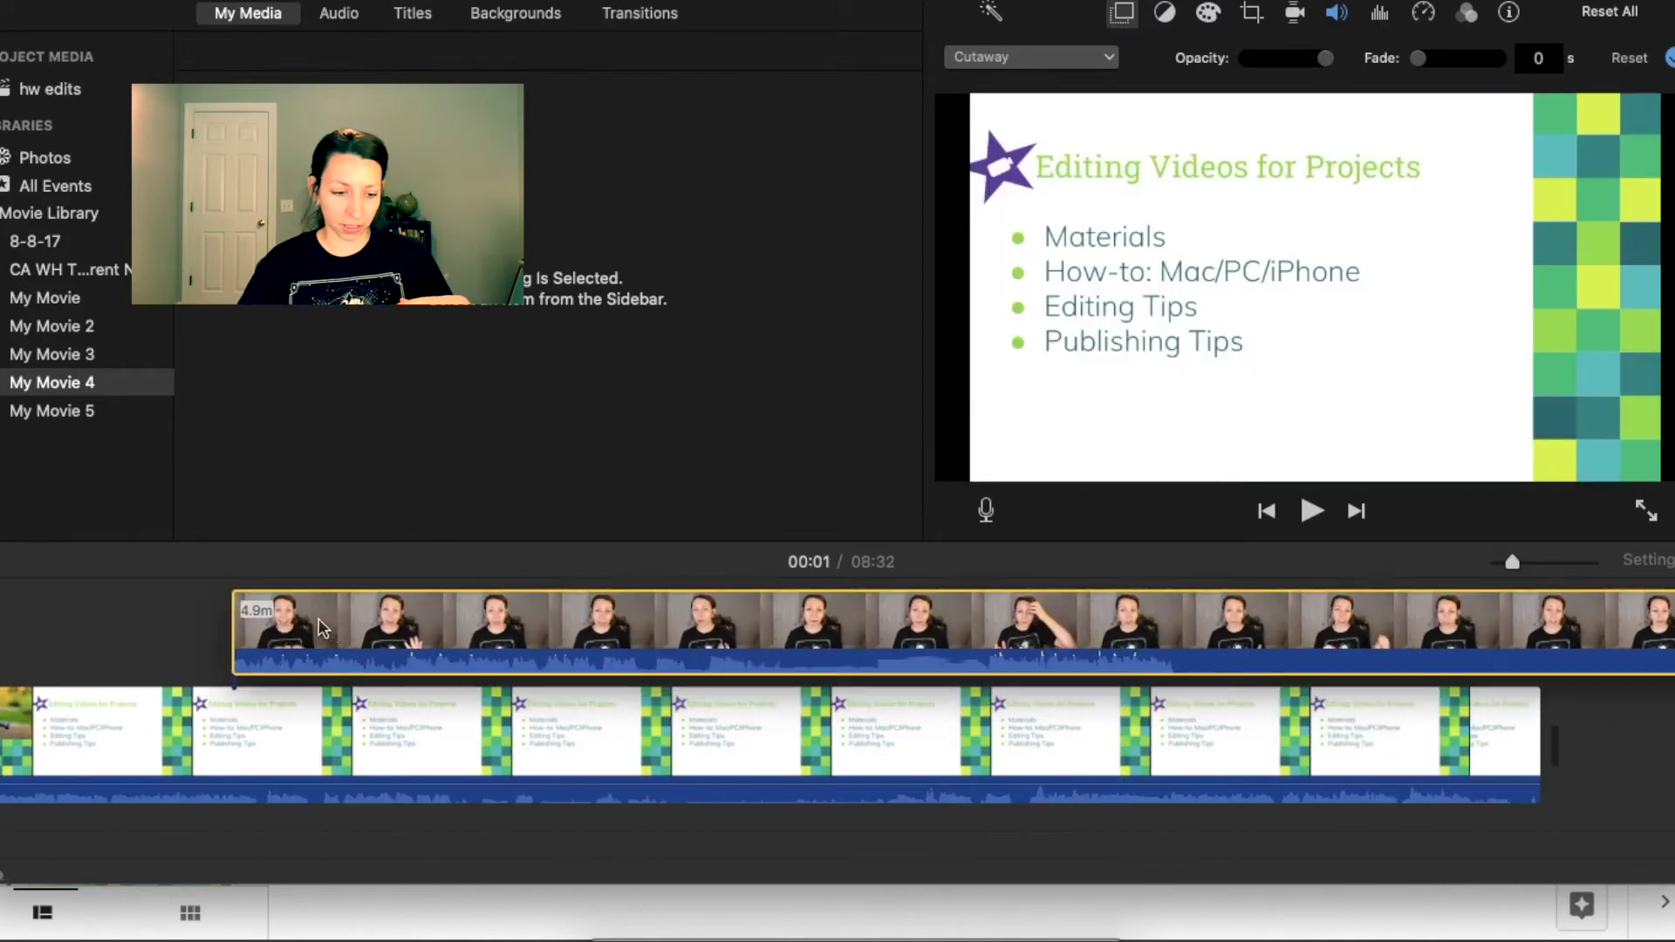
scroll(192, 698, "left", 5)
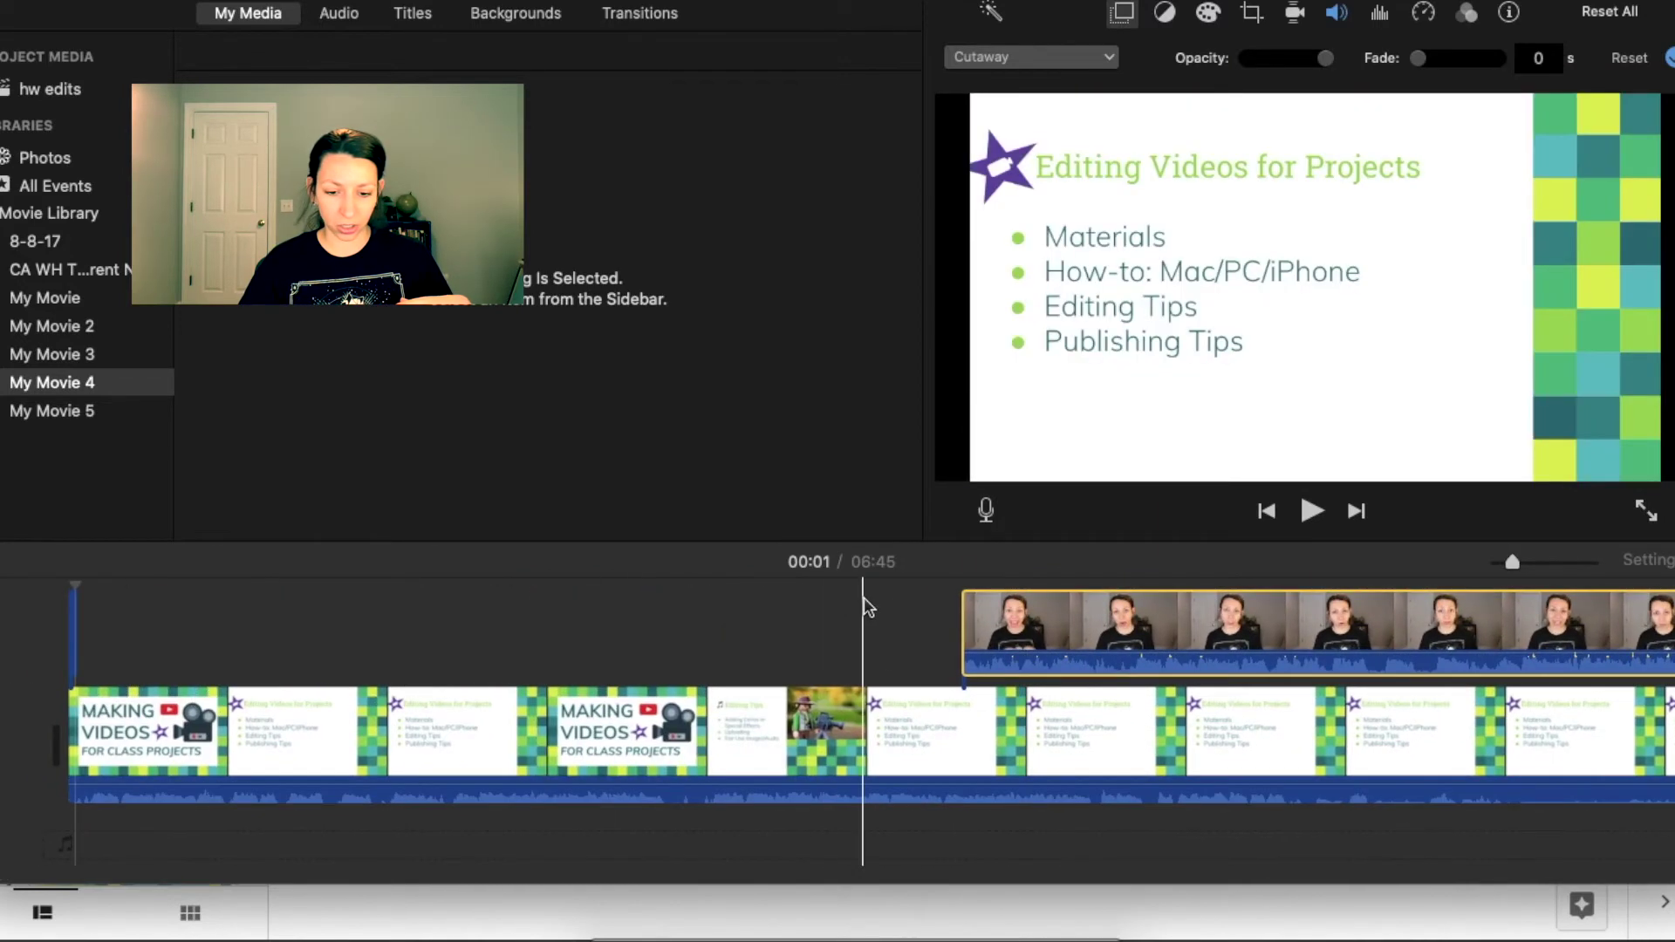
left_click_drag(1011, 637, 98, 636)
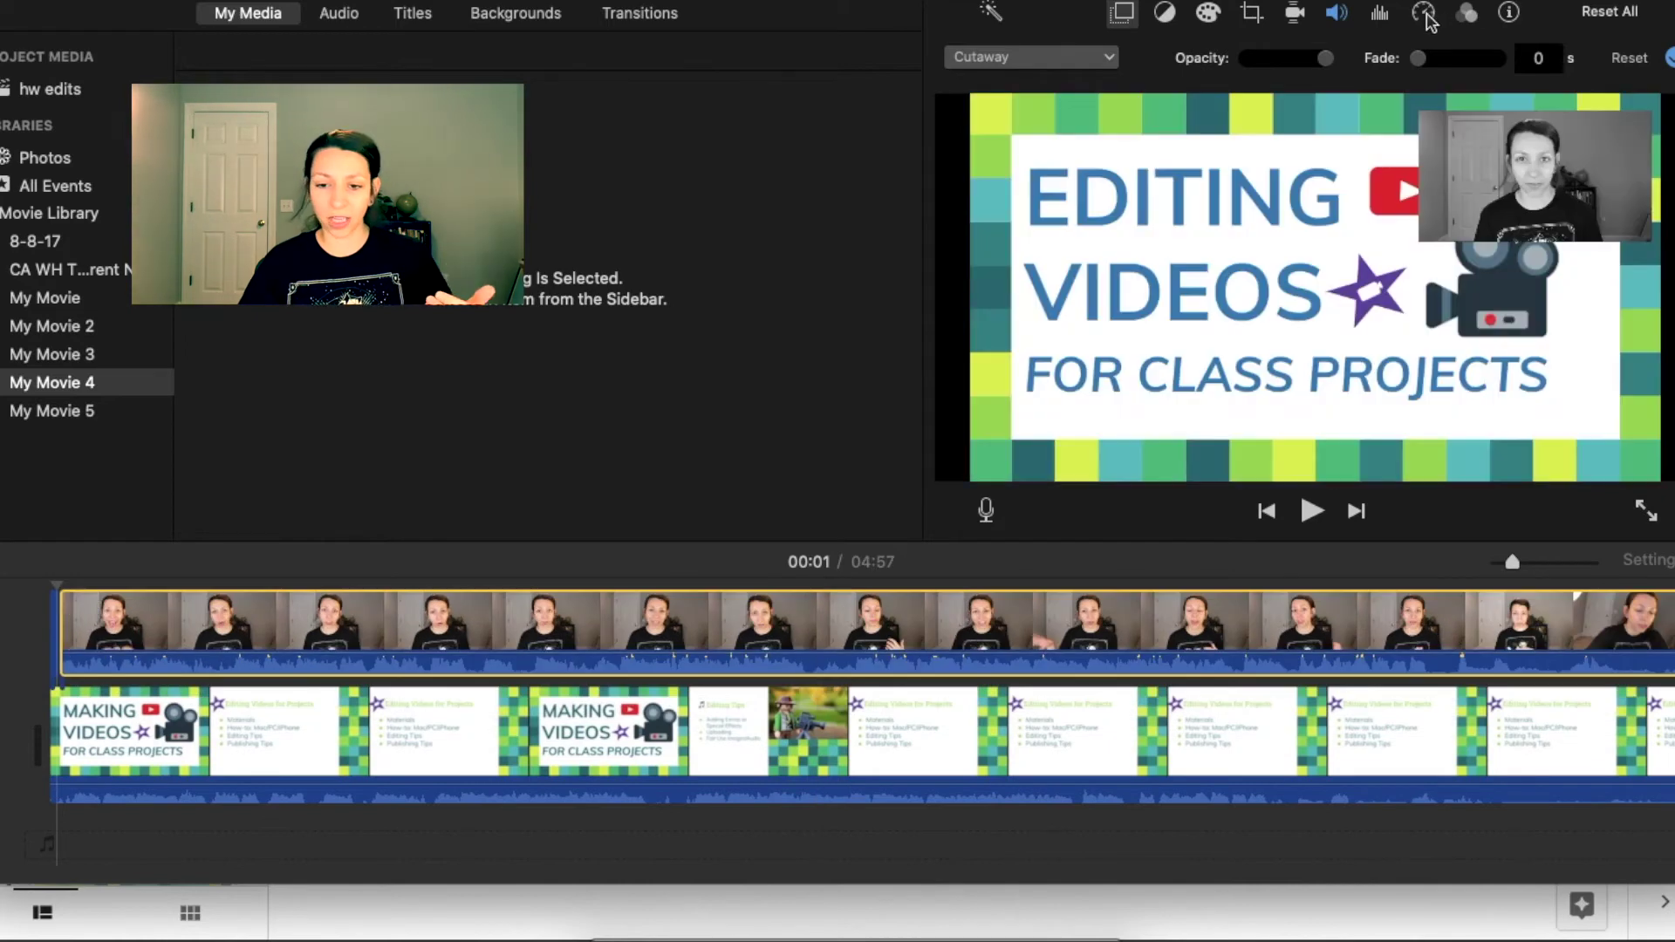
Check the long overlay clip's noise reduction and equalizer settings, and slightly adjust its color temperature with color correction.
left_click(1380, 14)
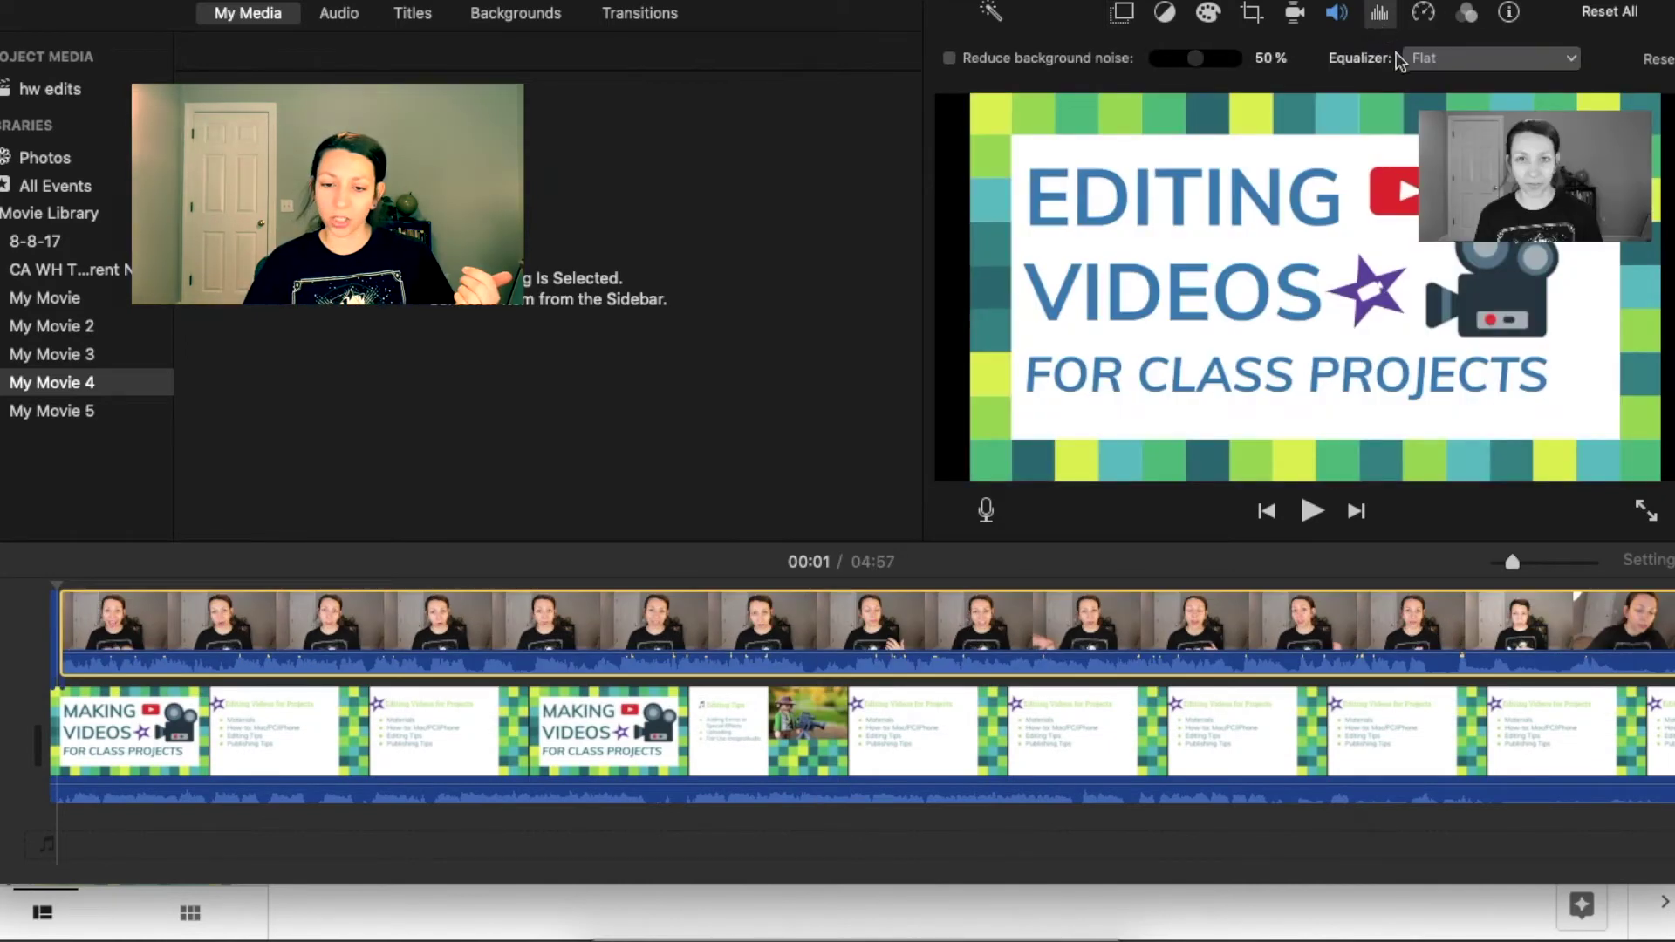
left_click(1207, 14)
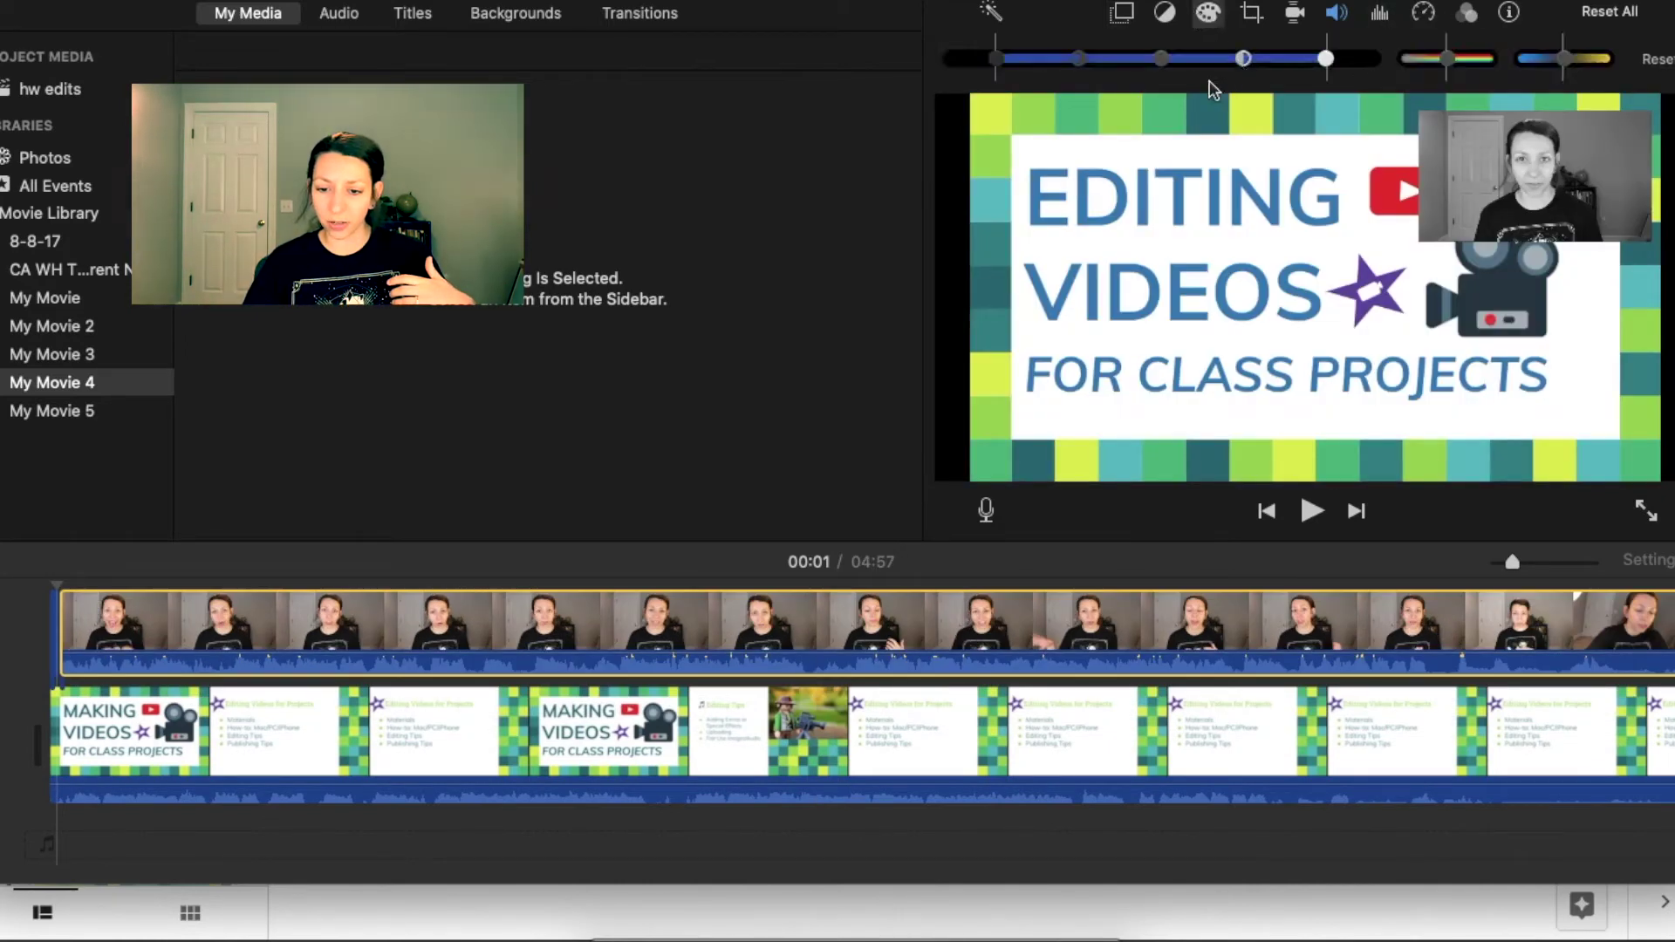
left_click_drag(1080, 58, 1265, 58)
key("super+z")
left_click_drag(1543, 61, 1537, 63)
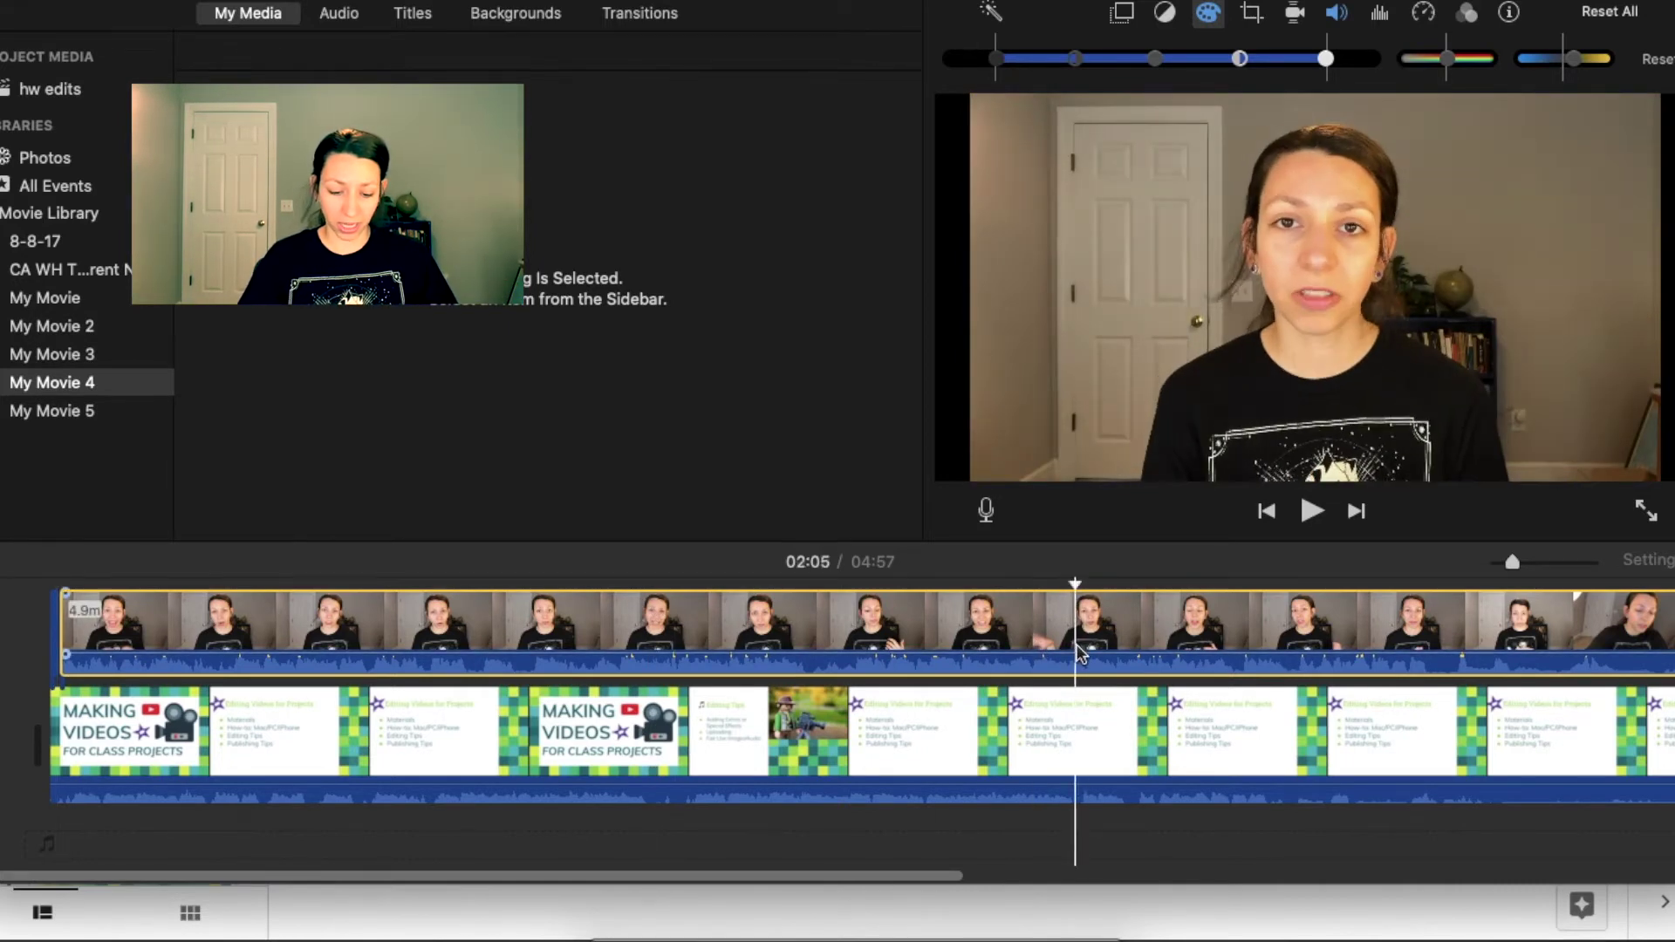
Cut both the talking-head overlay and the screen recording at about 1:50 and remove everything after it.
left_click(1080, 707)
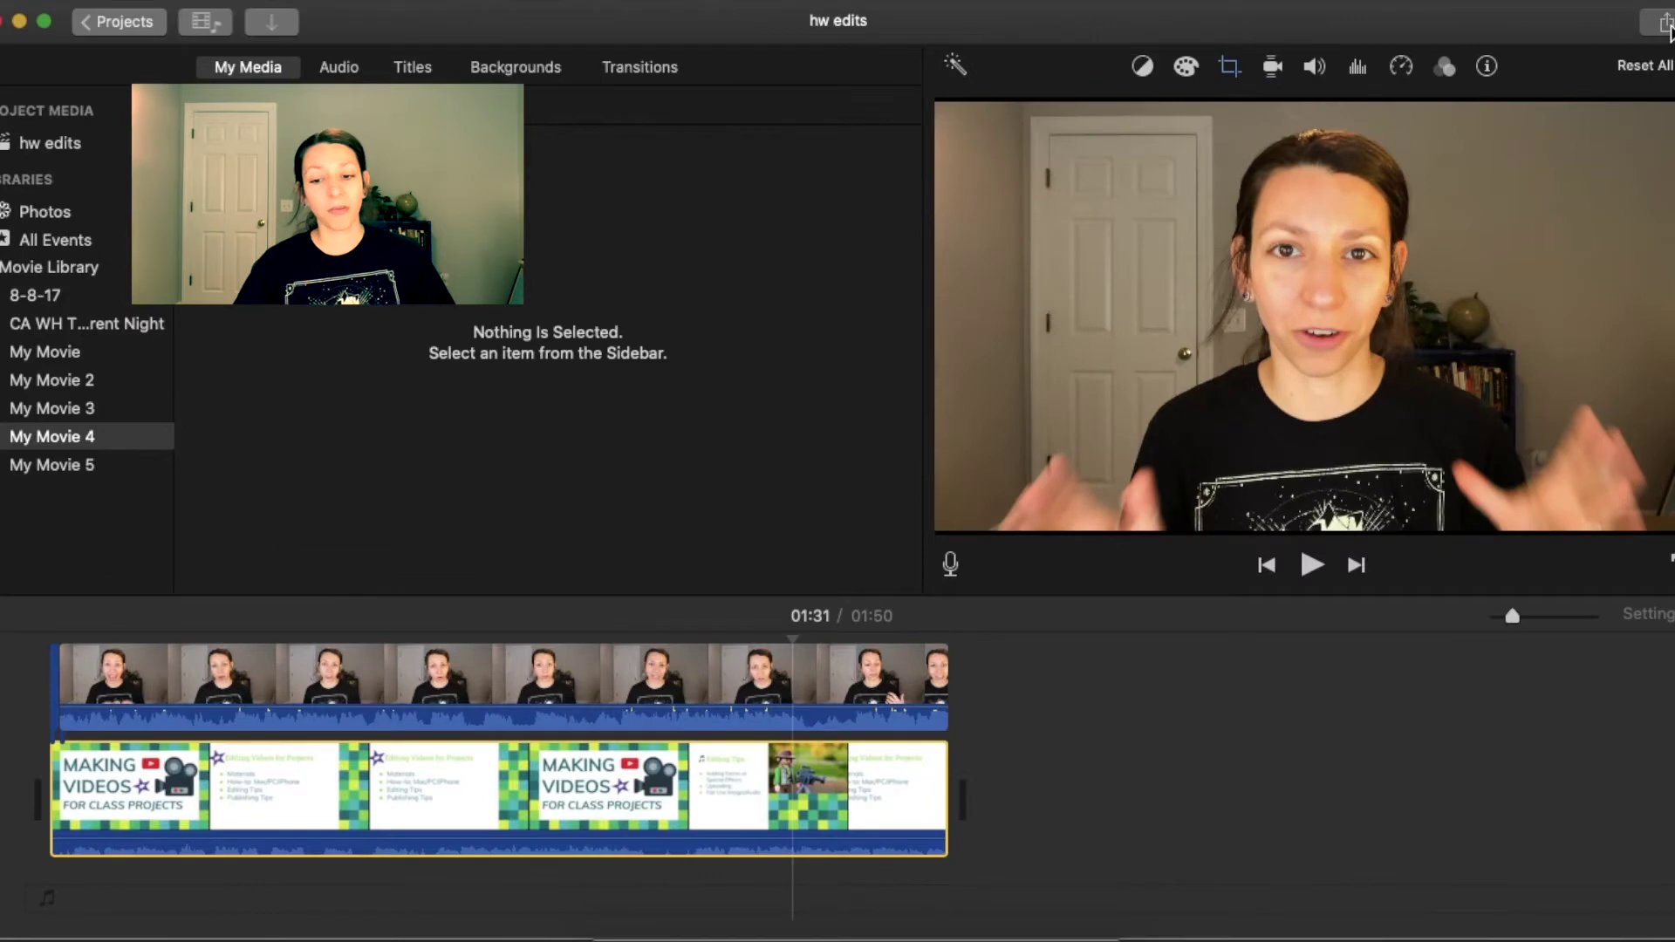
Export the movie as a file titled Video Edit 1 at 1080p resolution and save it to the Desktop.
left_click(1665, 24)
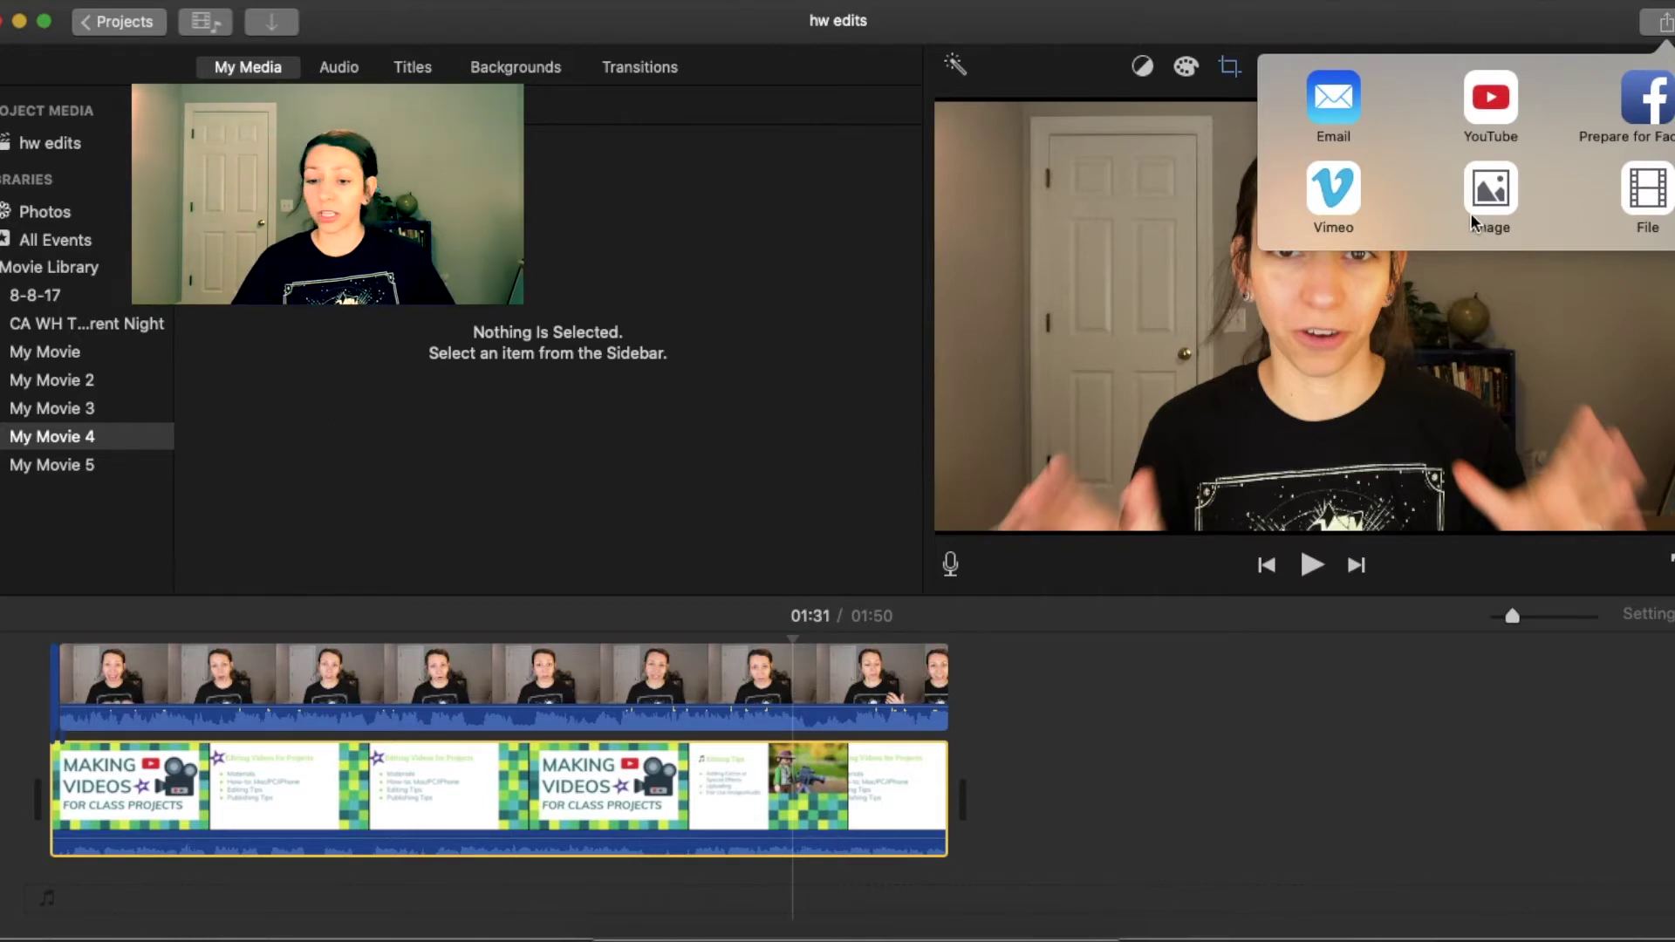
left_click(1648, 190)
type("Video Edit 1")
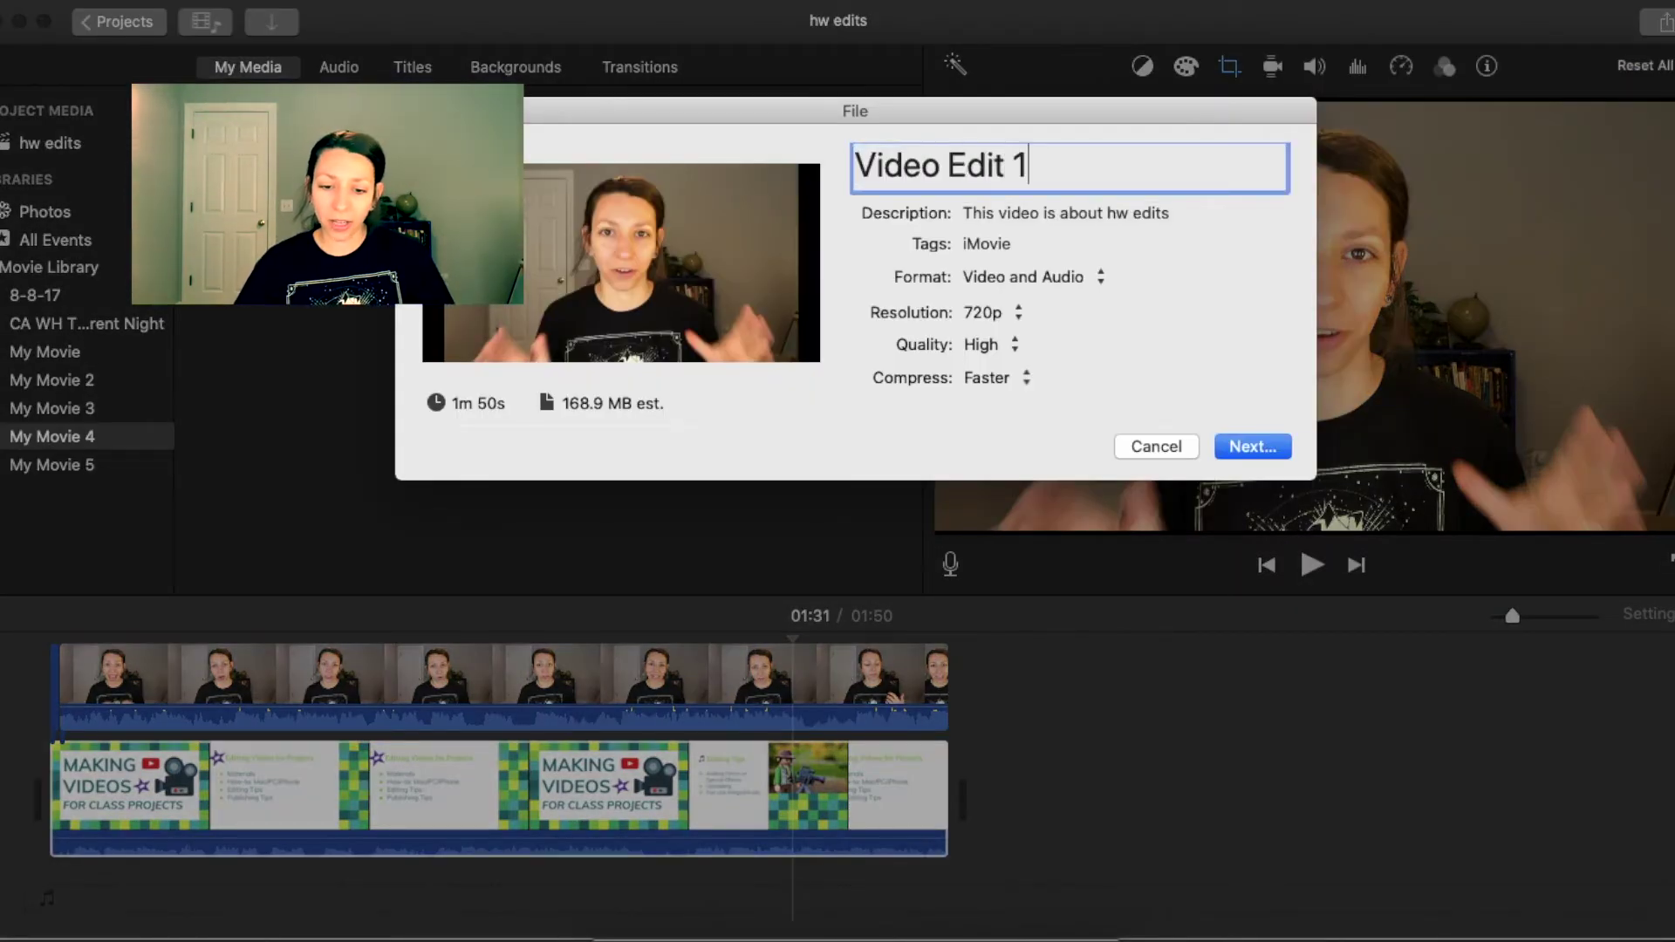
left_click(1017, 312)
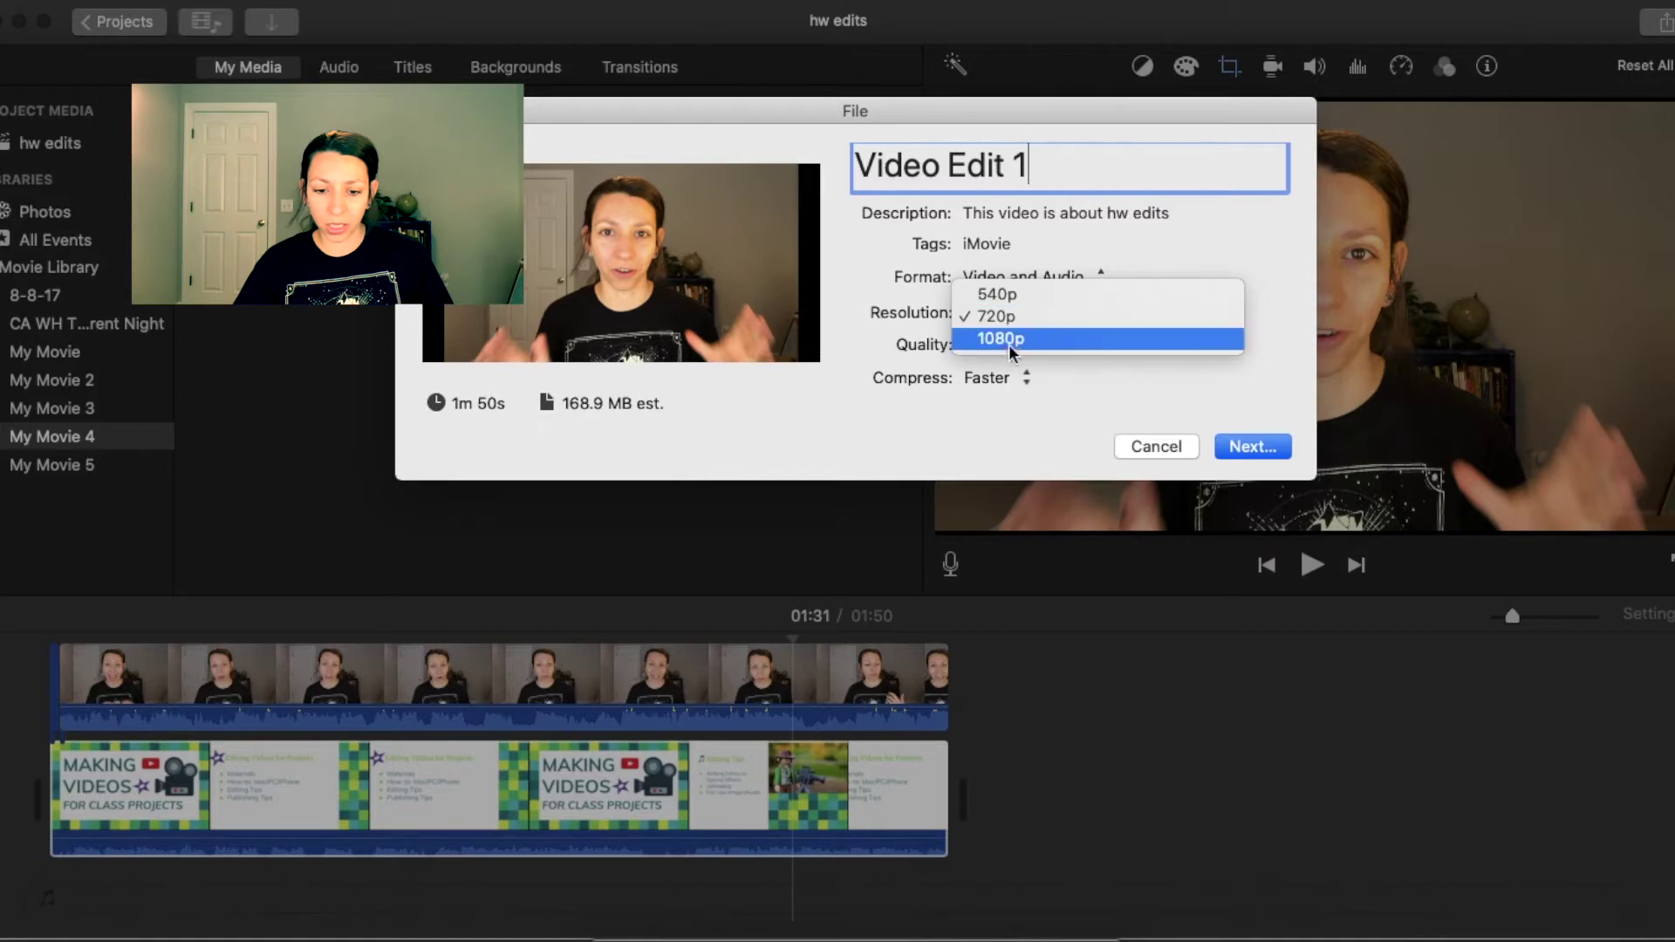
left_click(1007, 339)
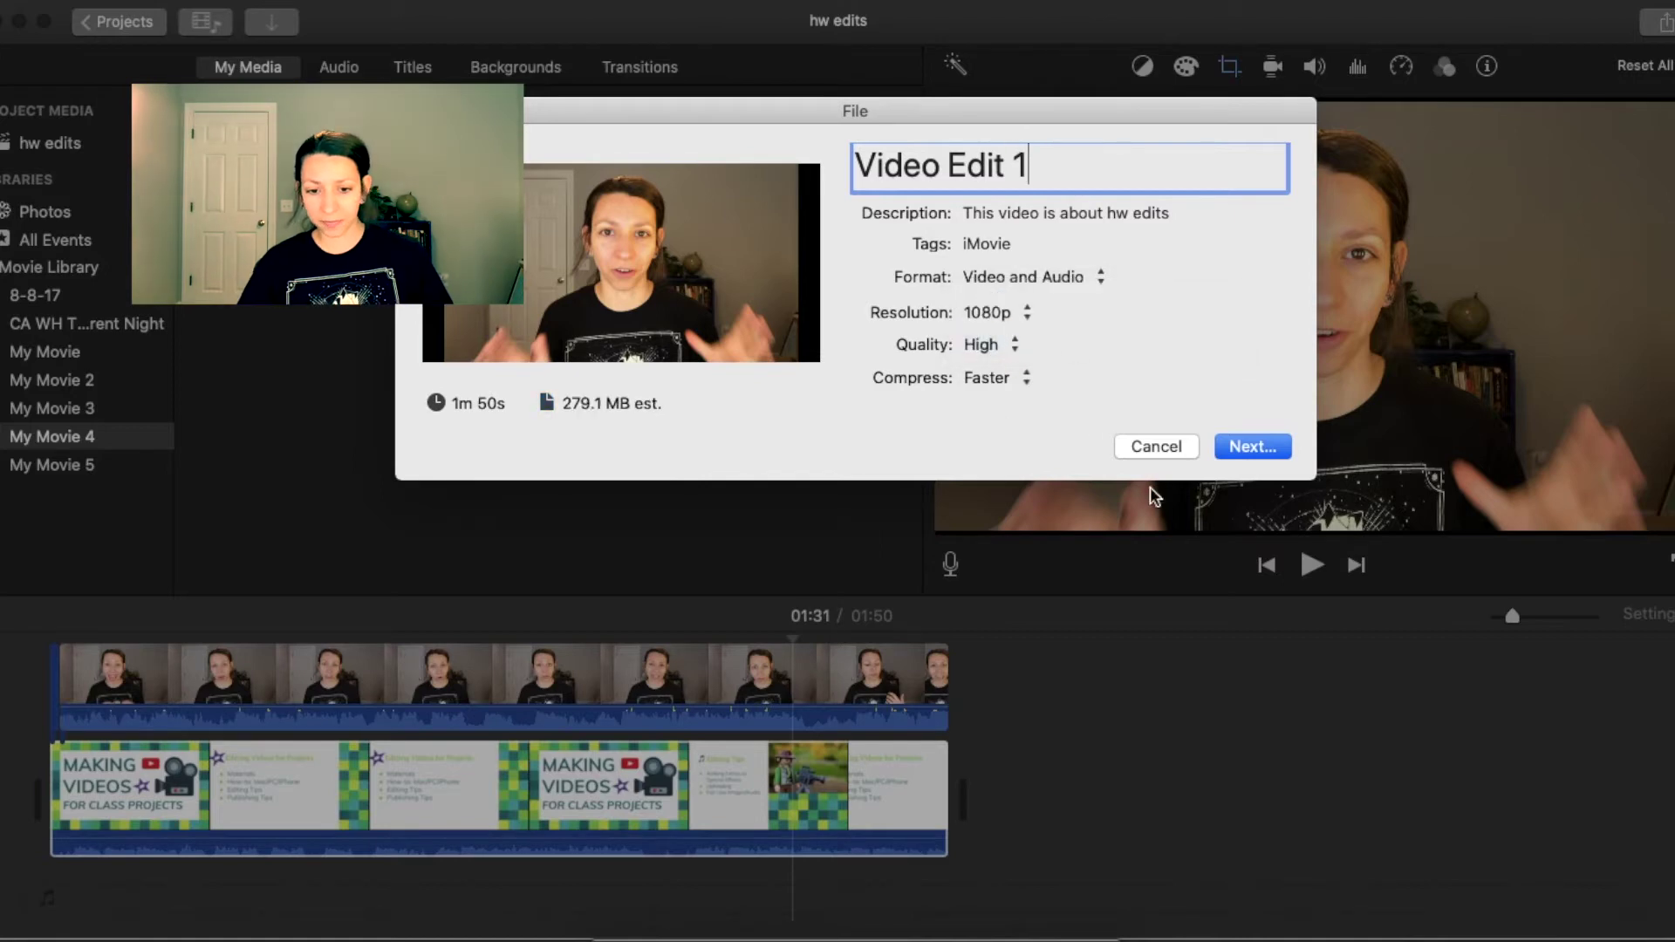
left_click(1254, 448)
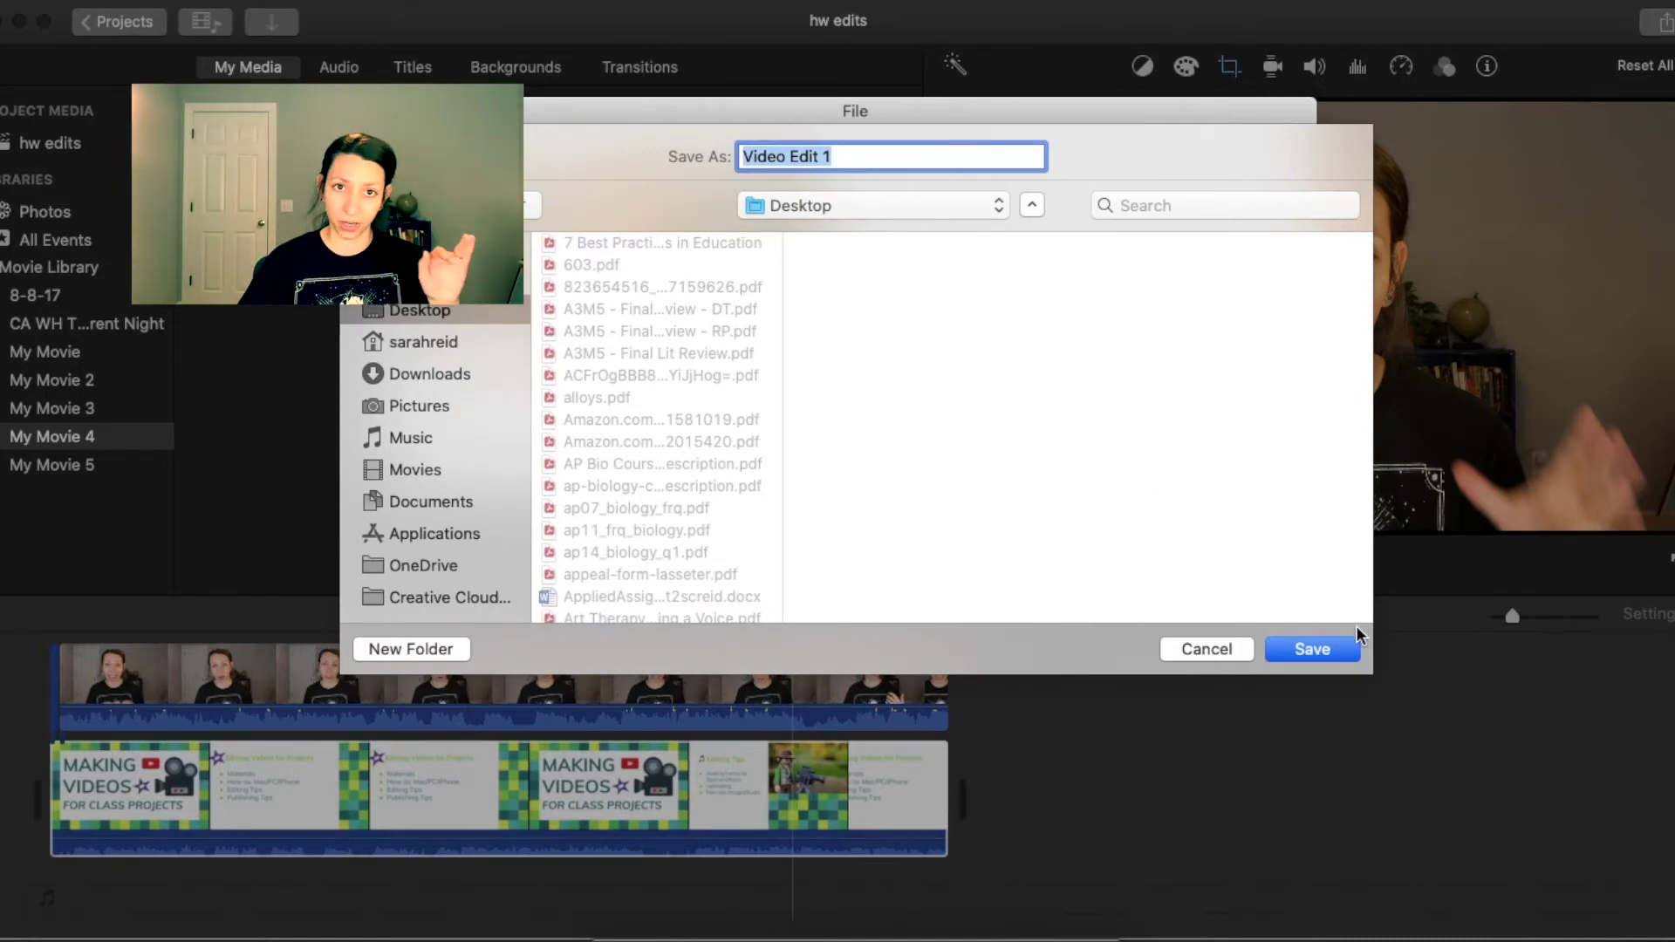
left_click(1312, 650)
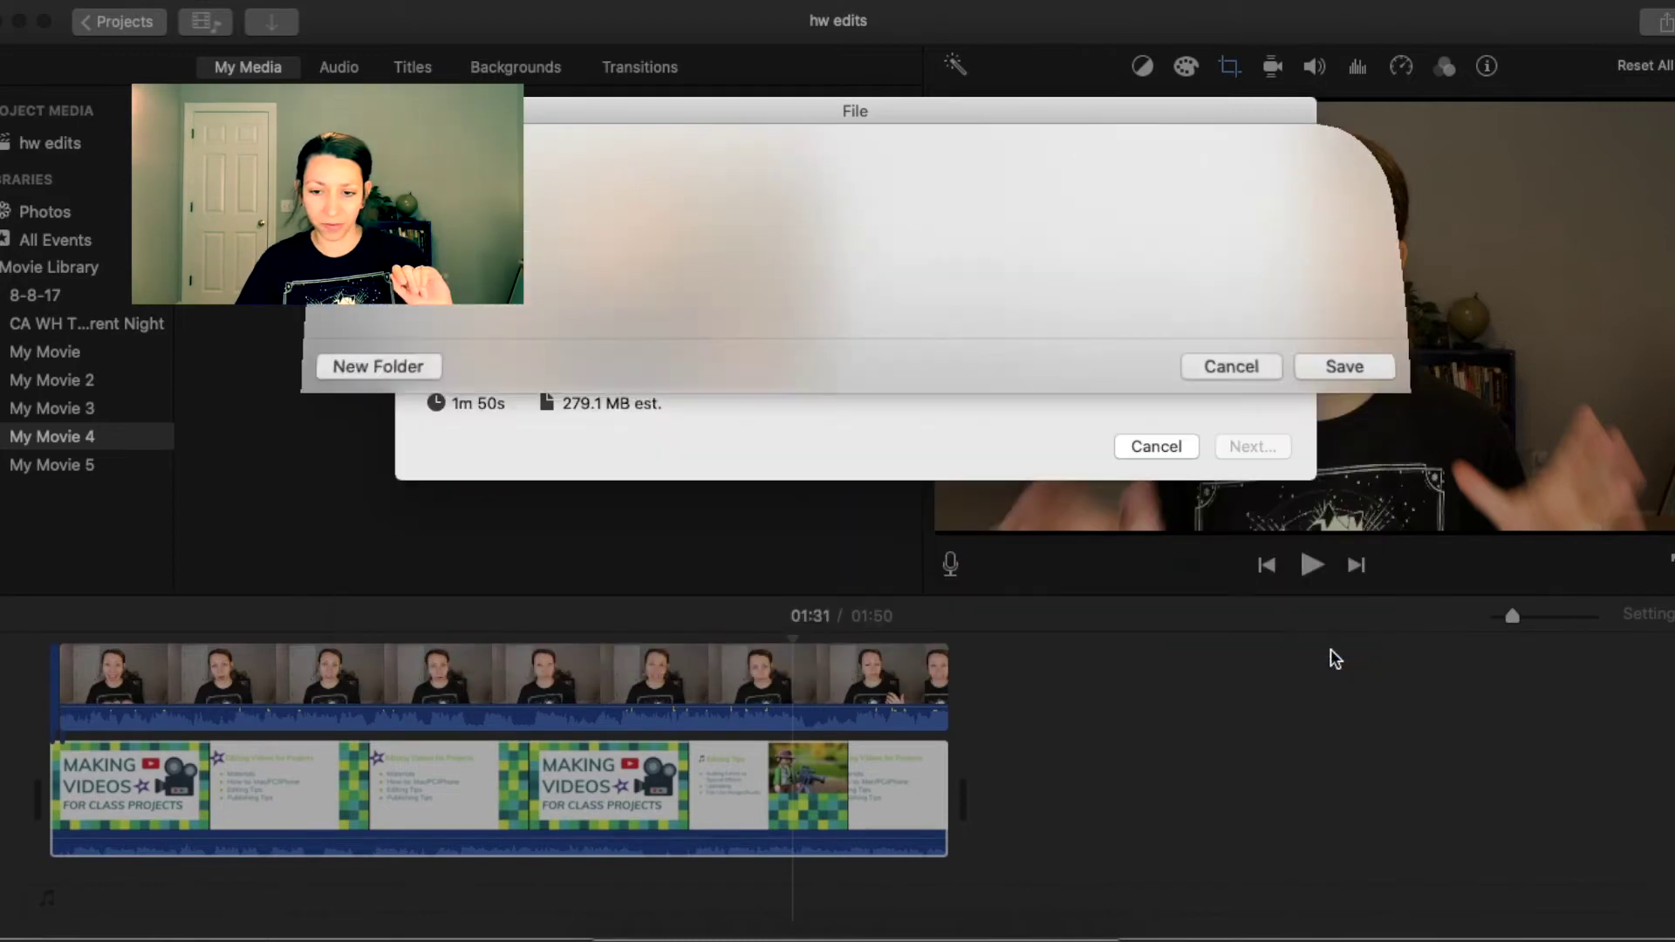
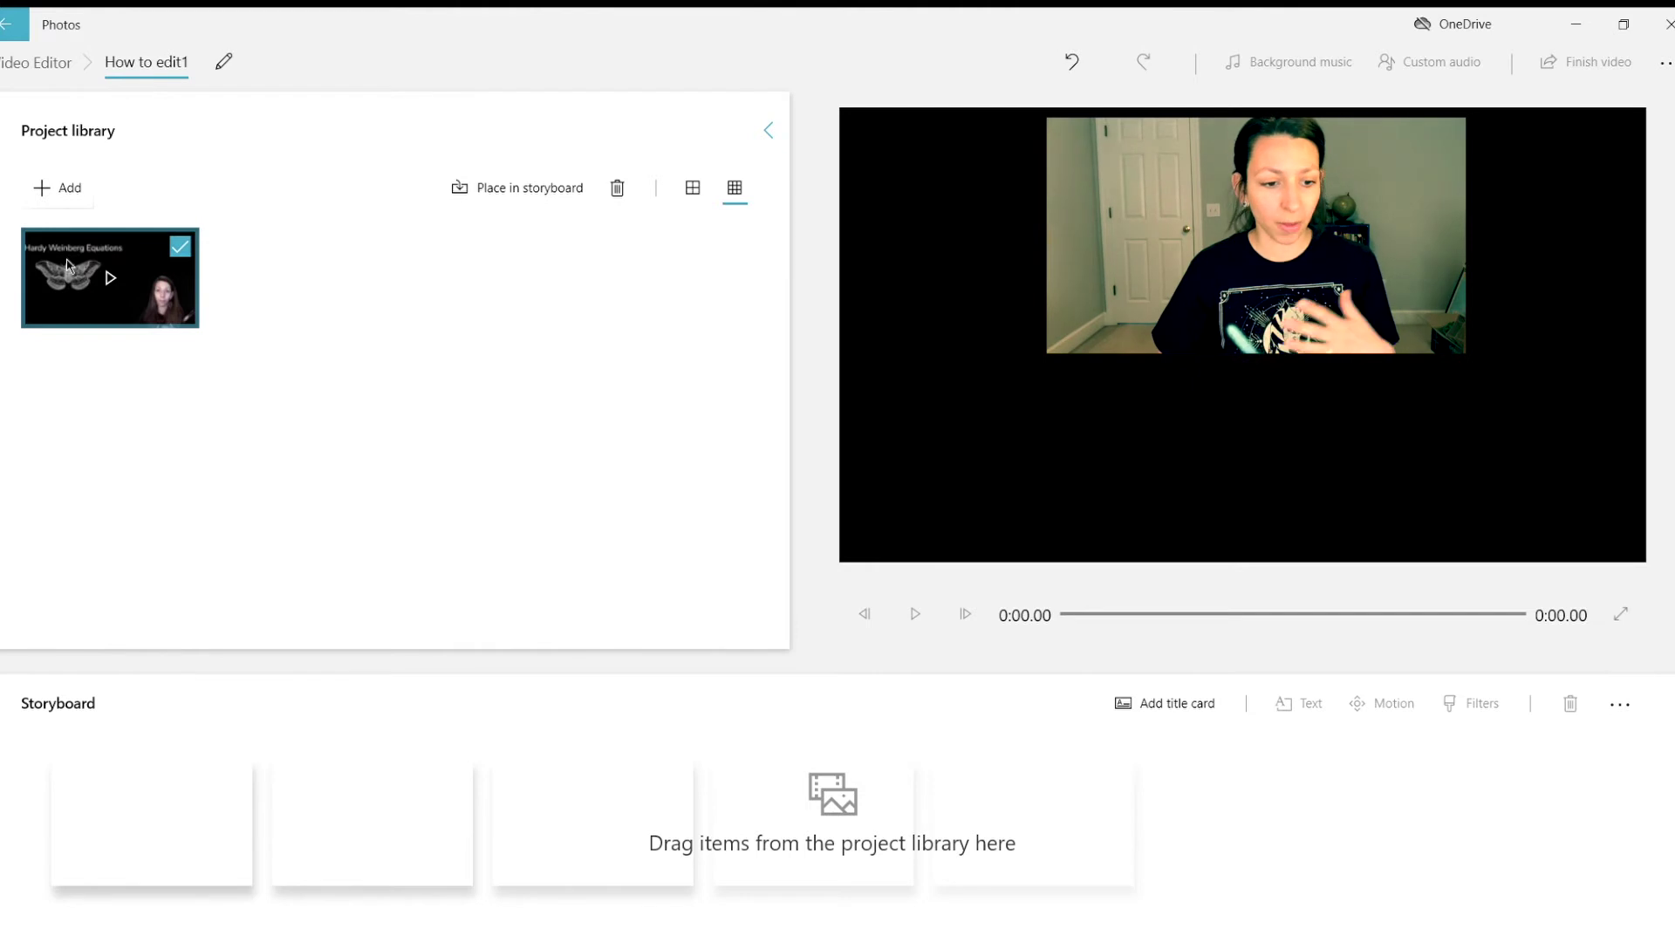
In the Photos Video Editor, place the Hardy Weinberg video on the storyboard and trim its end to a clip length of 0:37.83.
left_click_drag(67, 266, 176, 824)
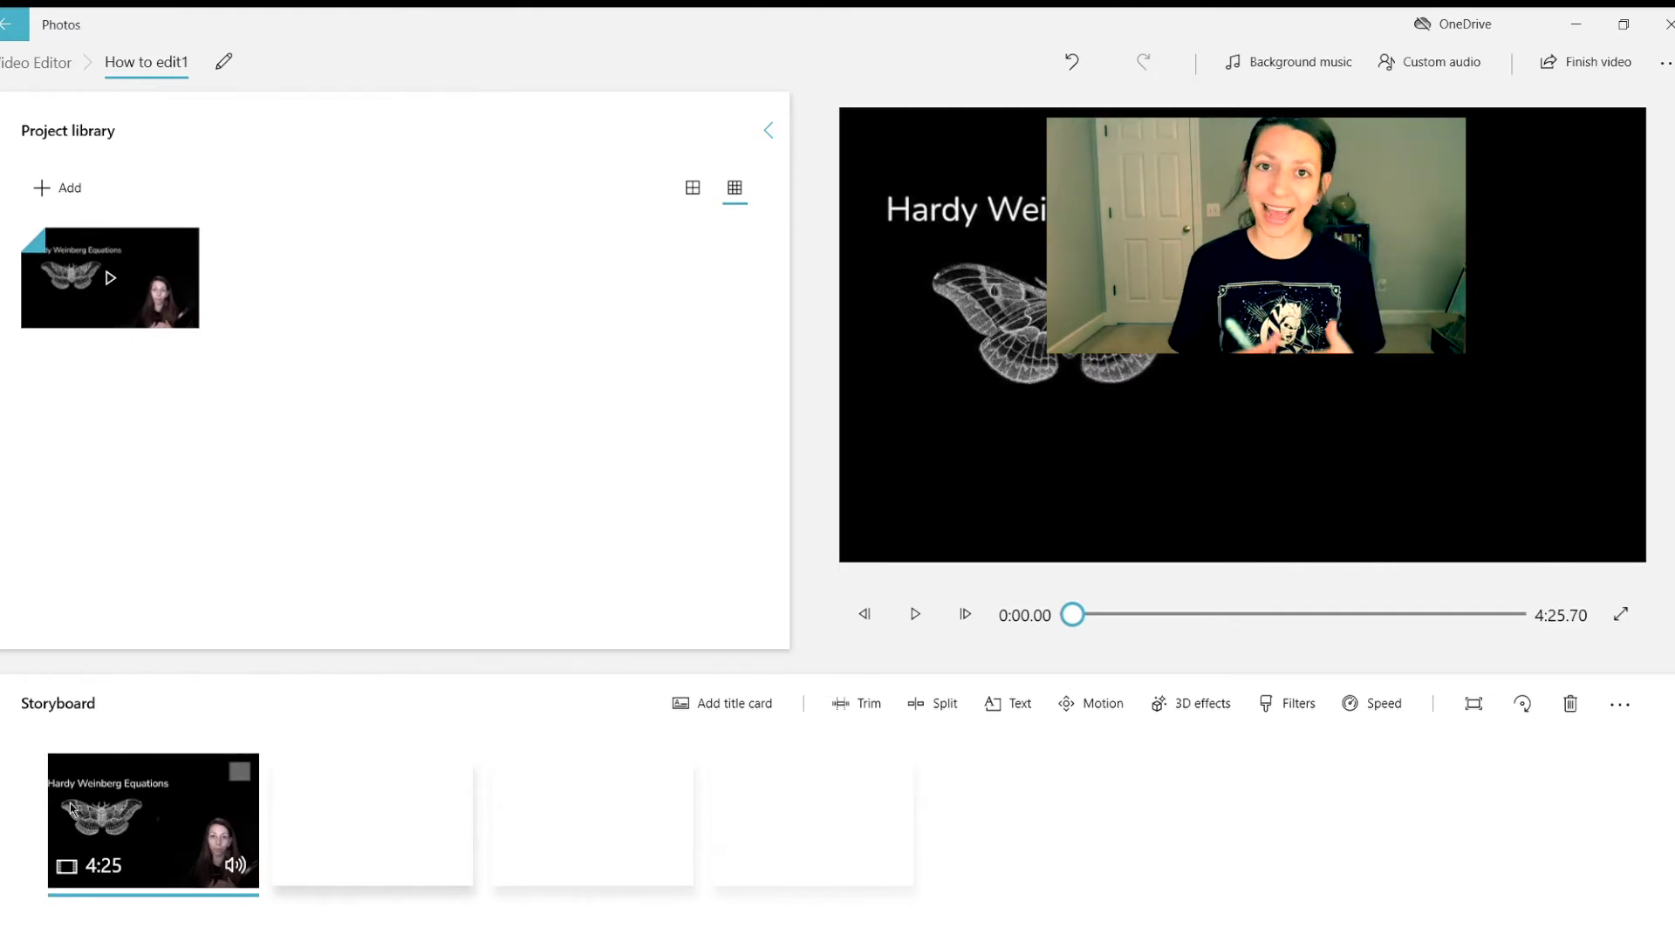
left_click(863, 701)
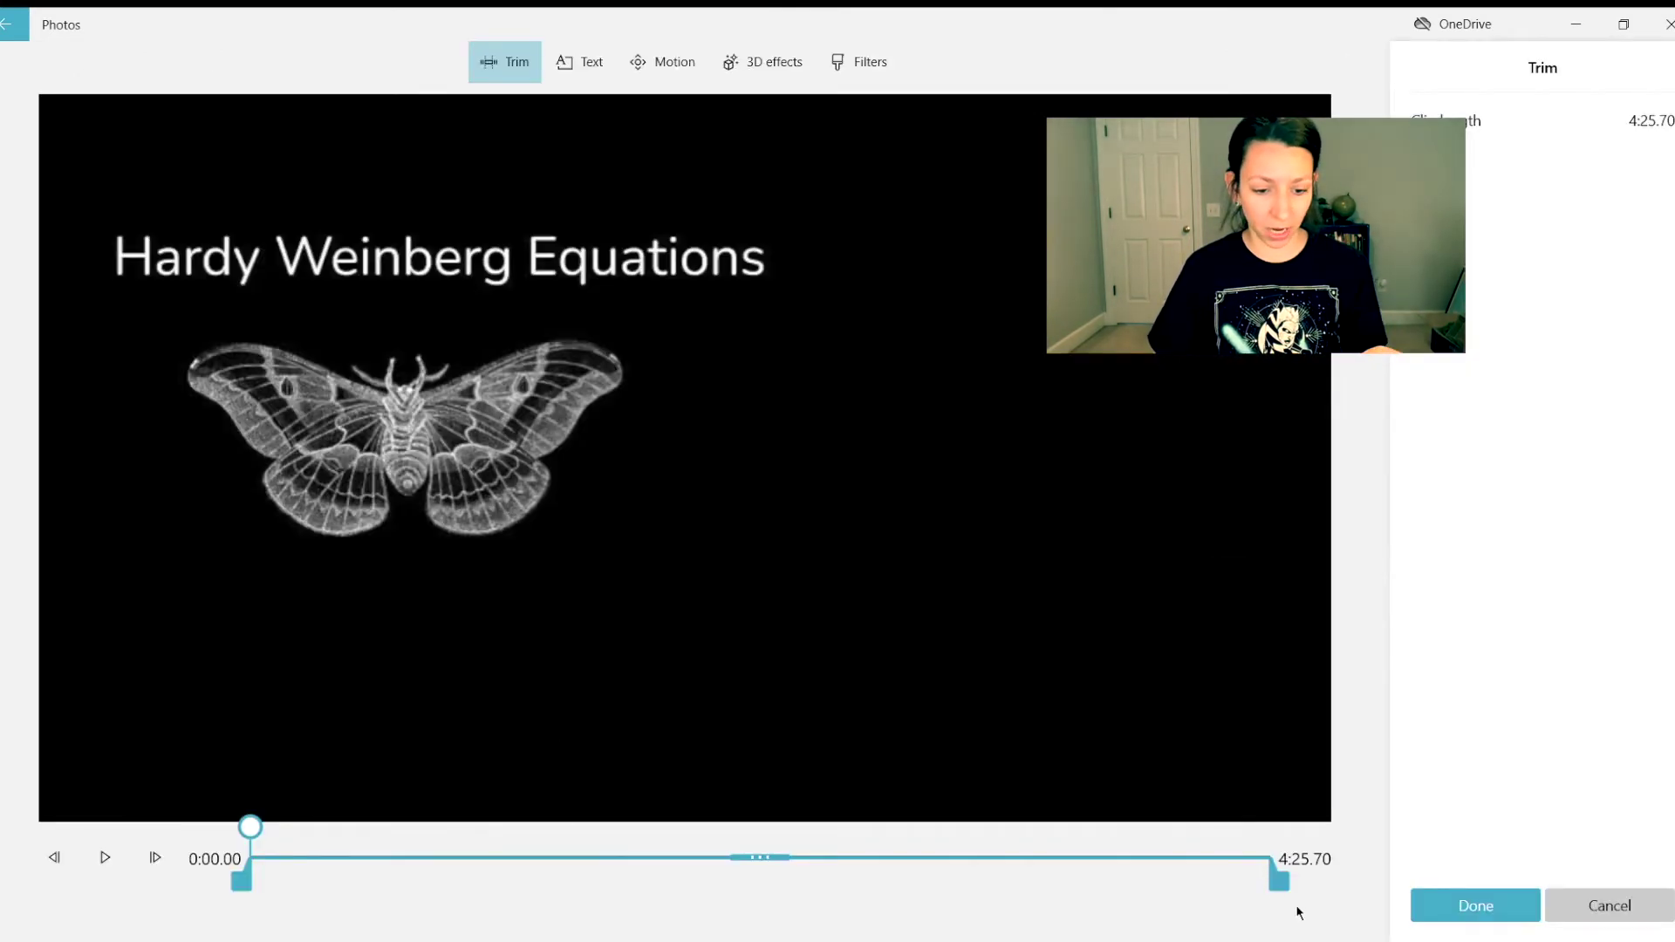
left_click_drag(1277, 881, 402, 875)
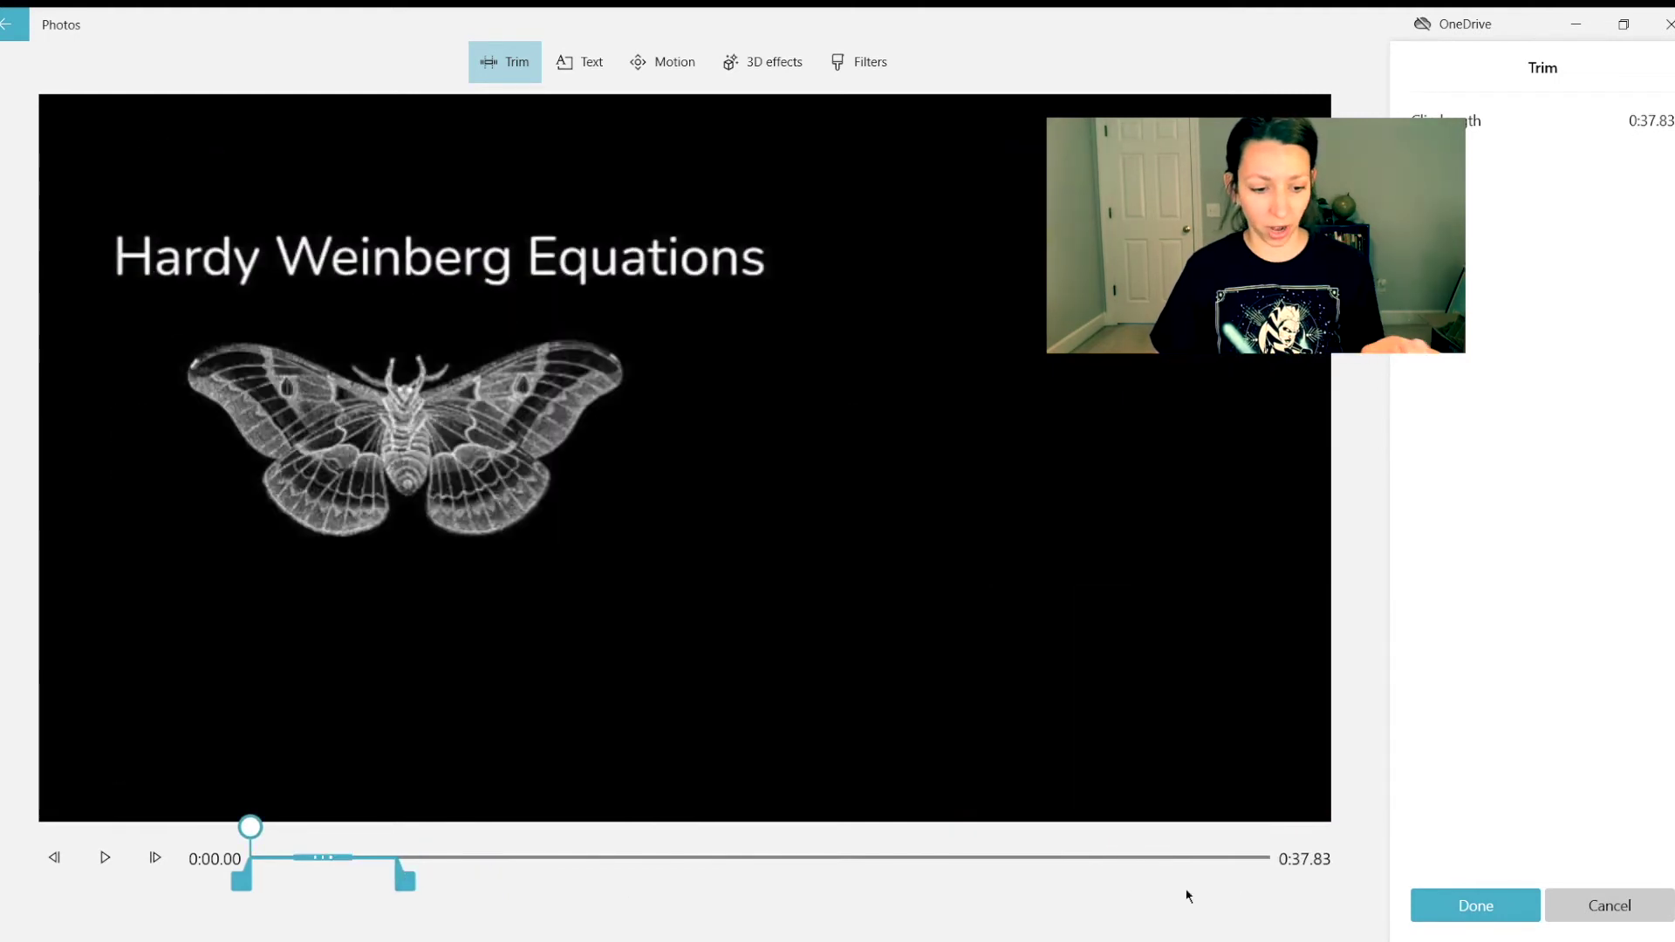
left_click(105, 859)
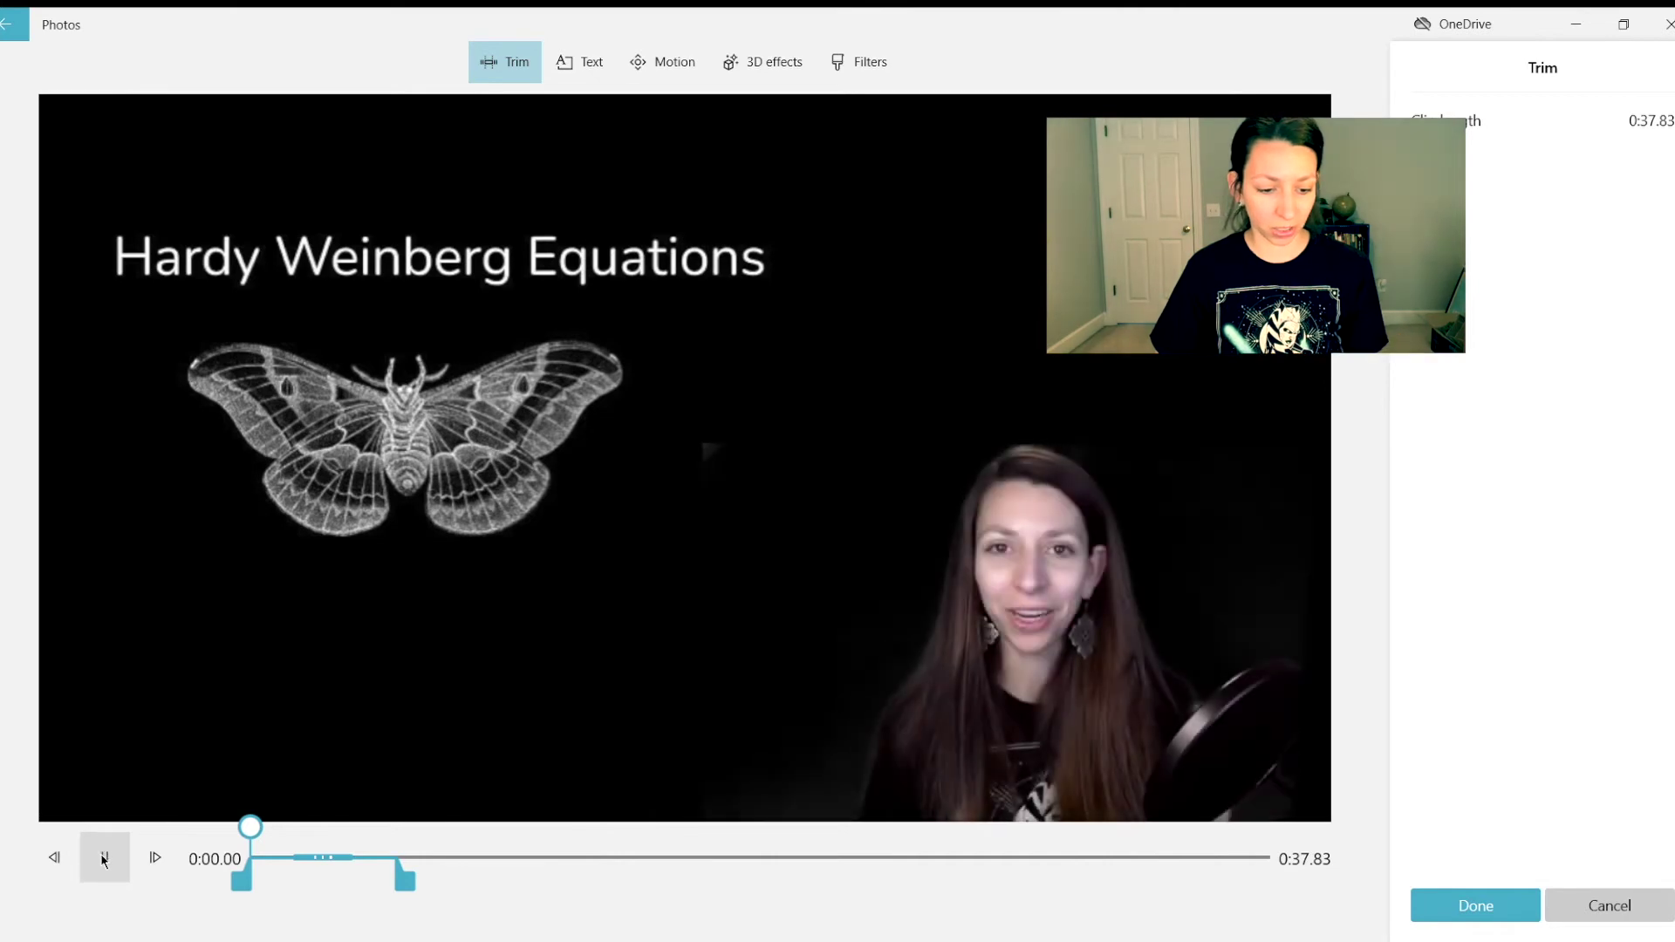
left_click(104, 859)
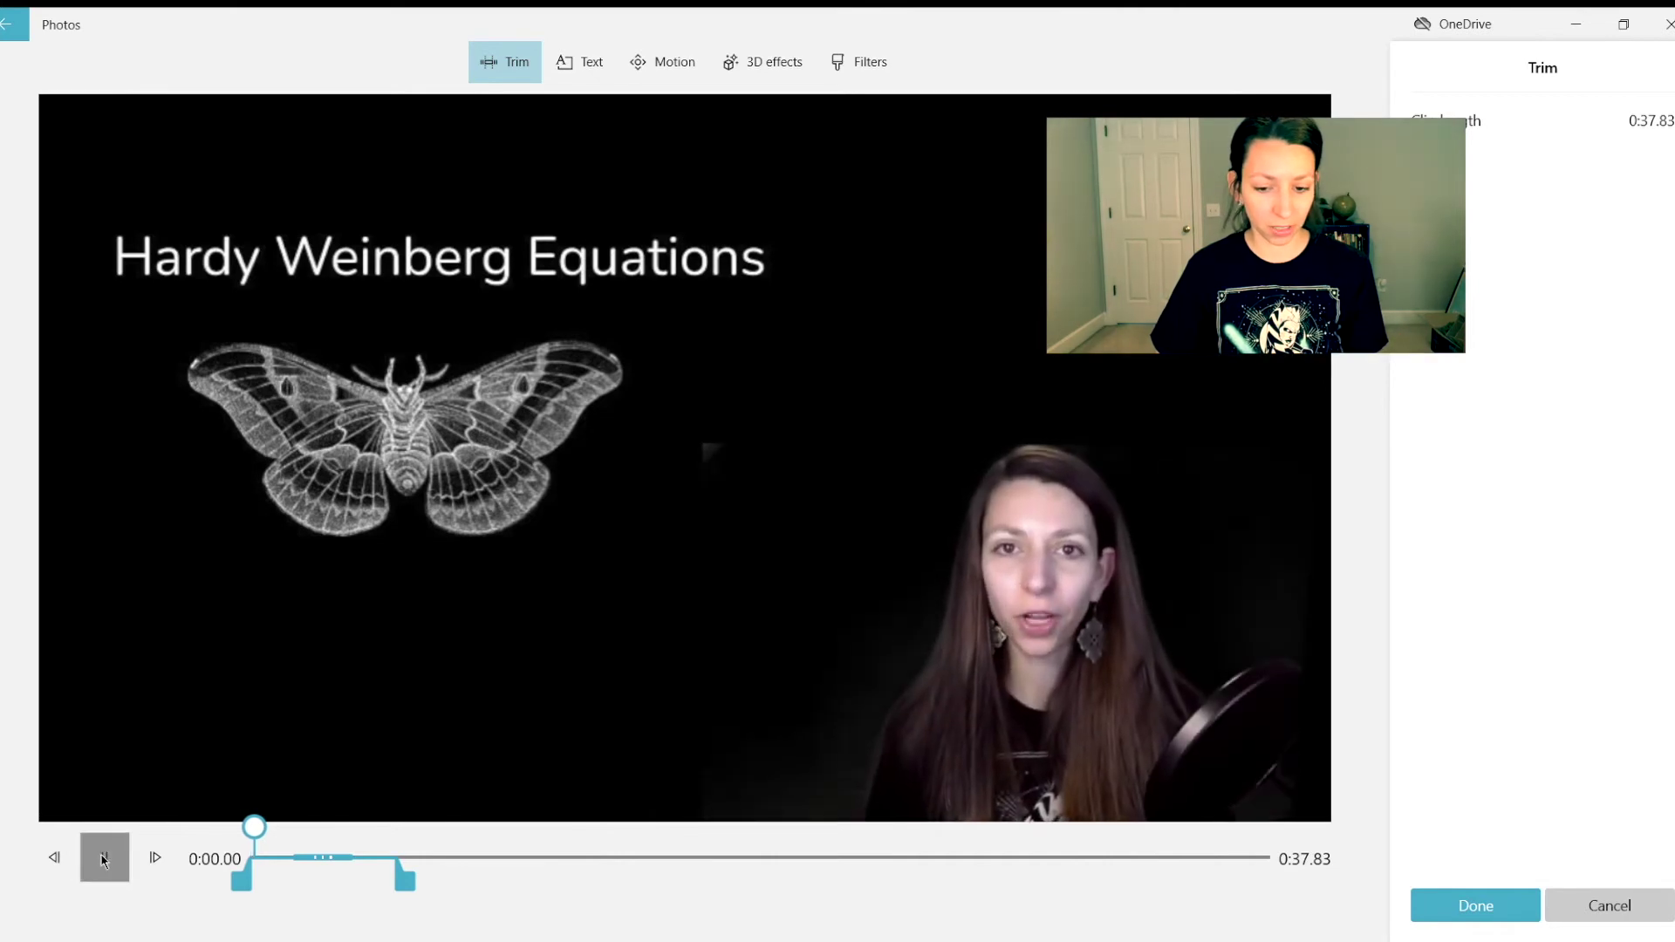
left_click(1499, 897)
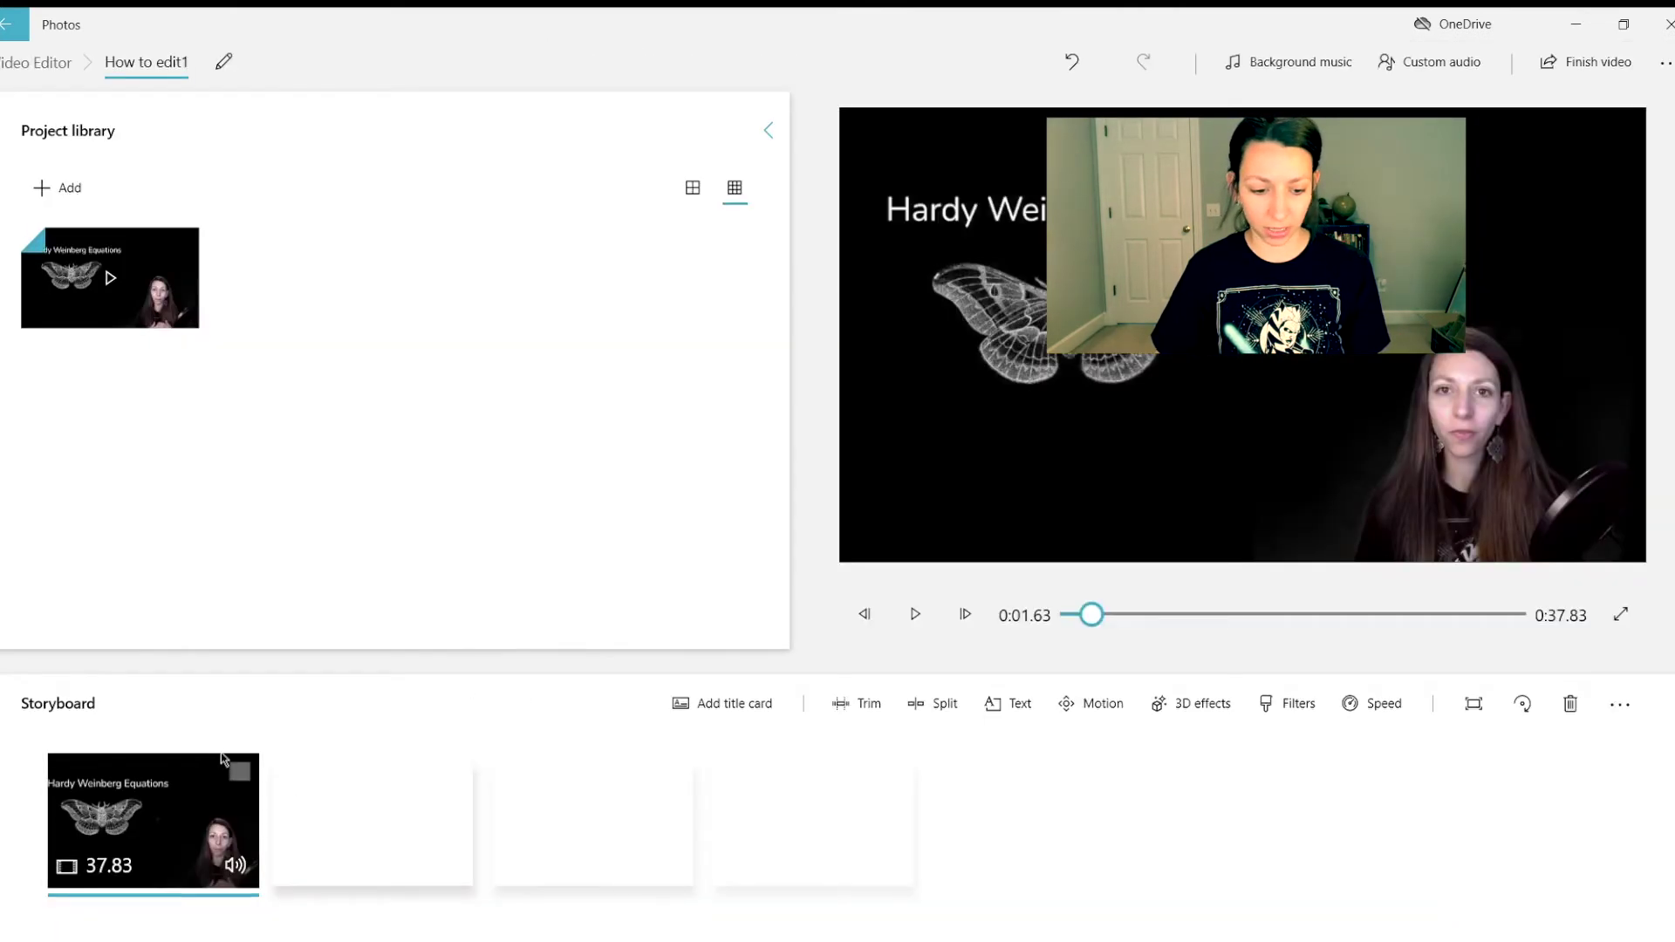
Split the trimmed storyboard clip in two at 0:17.90.
left_click(930, 708)
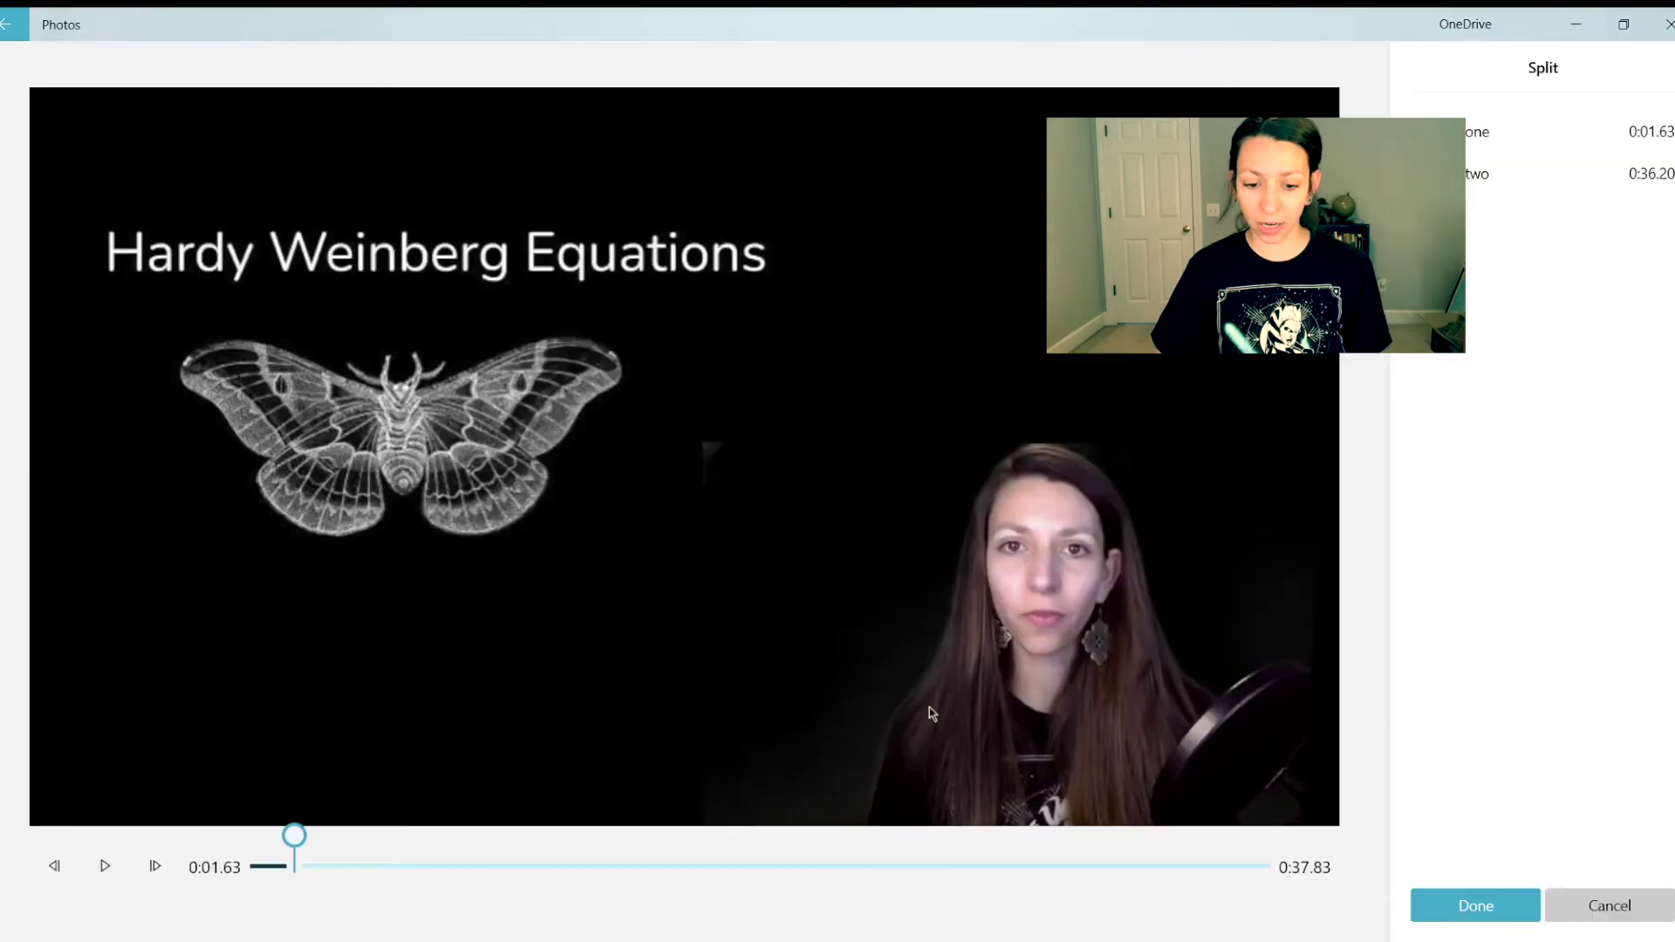
left_click_drag(300, 845, 730, 846)
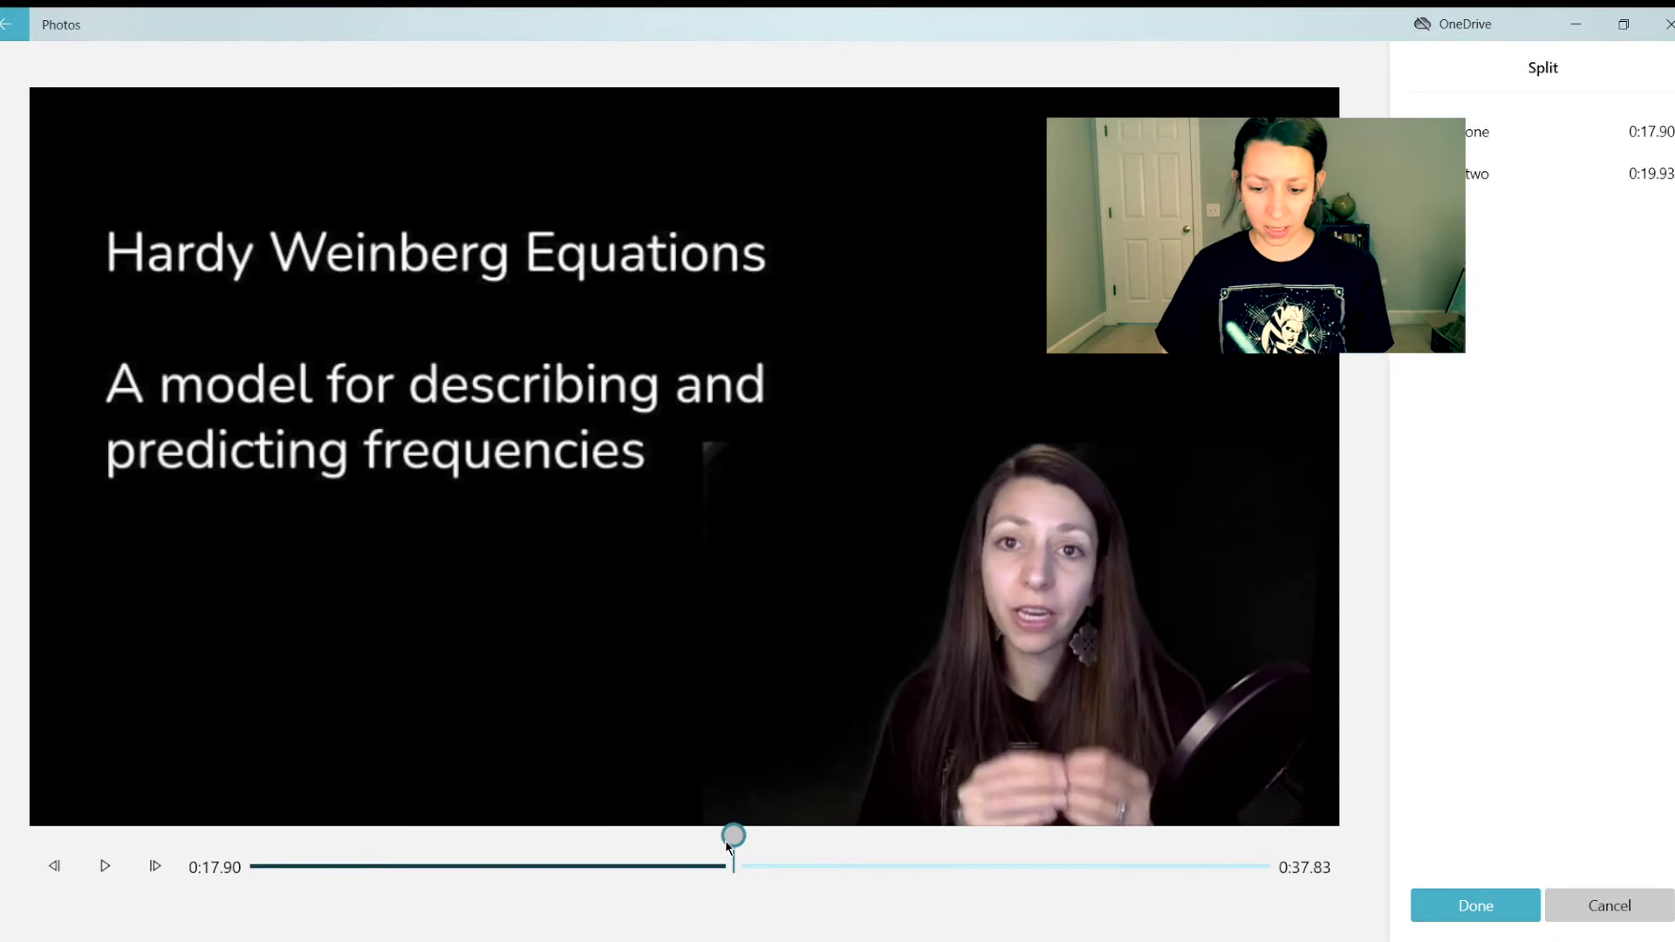
left_click(1475, 906)
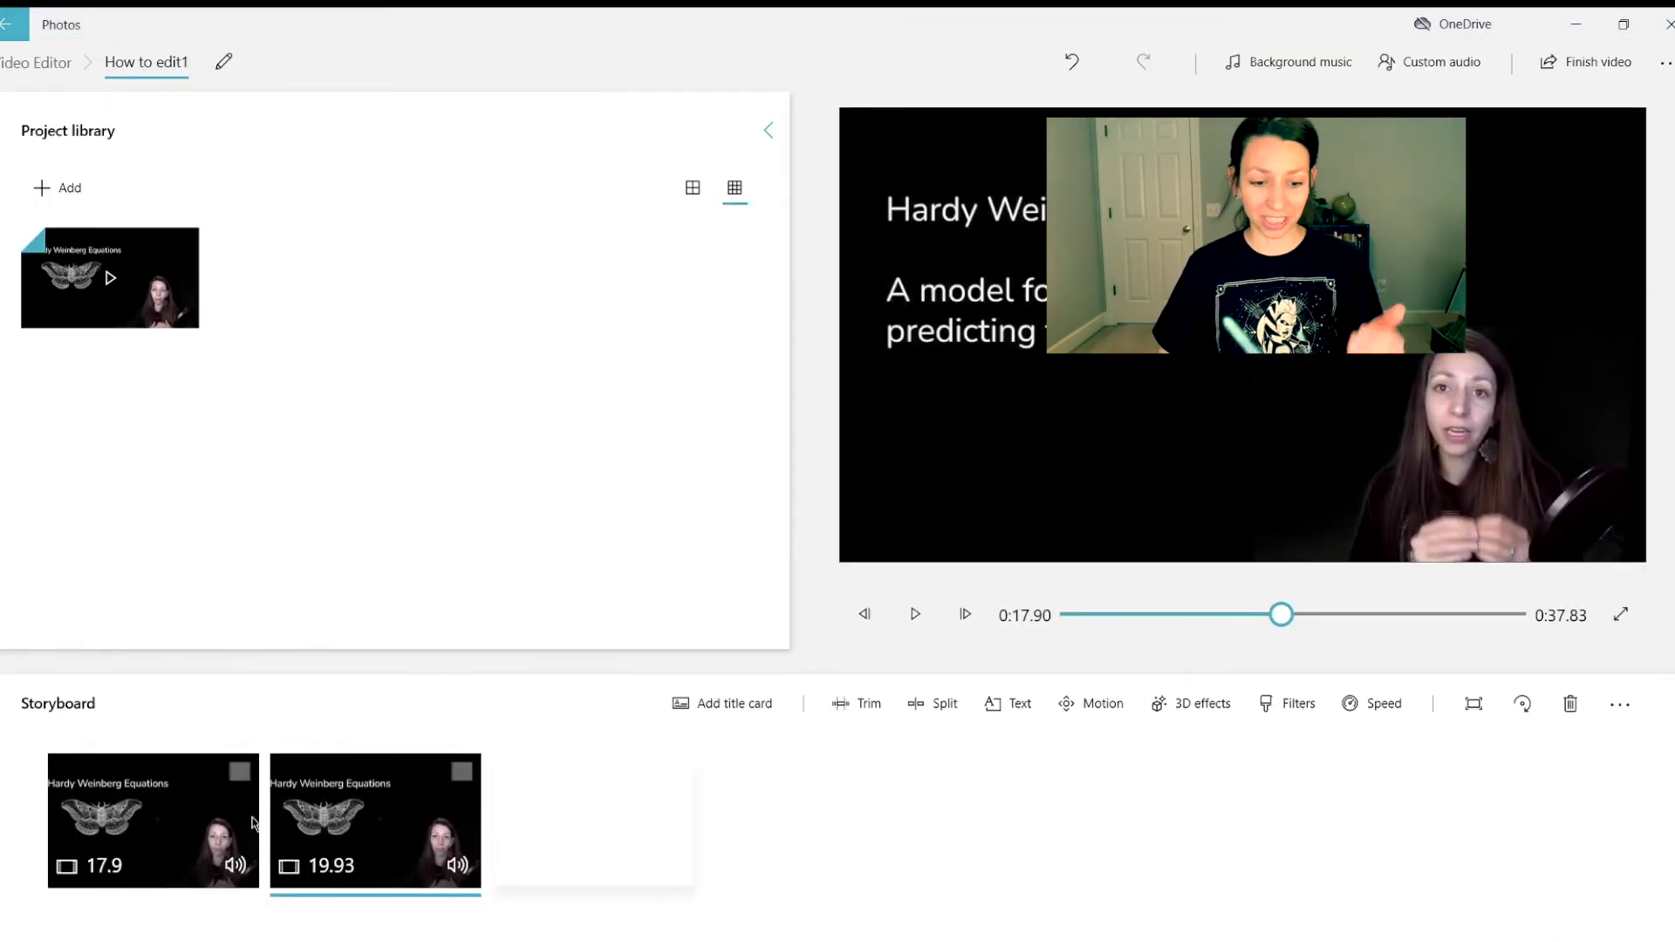
Add the text "Hello!" in the Pixel style to the second storyboard clip, using the bottom-centre layout.
left_click(997, 705)
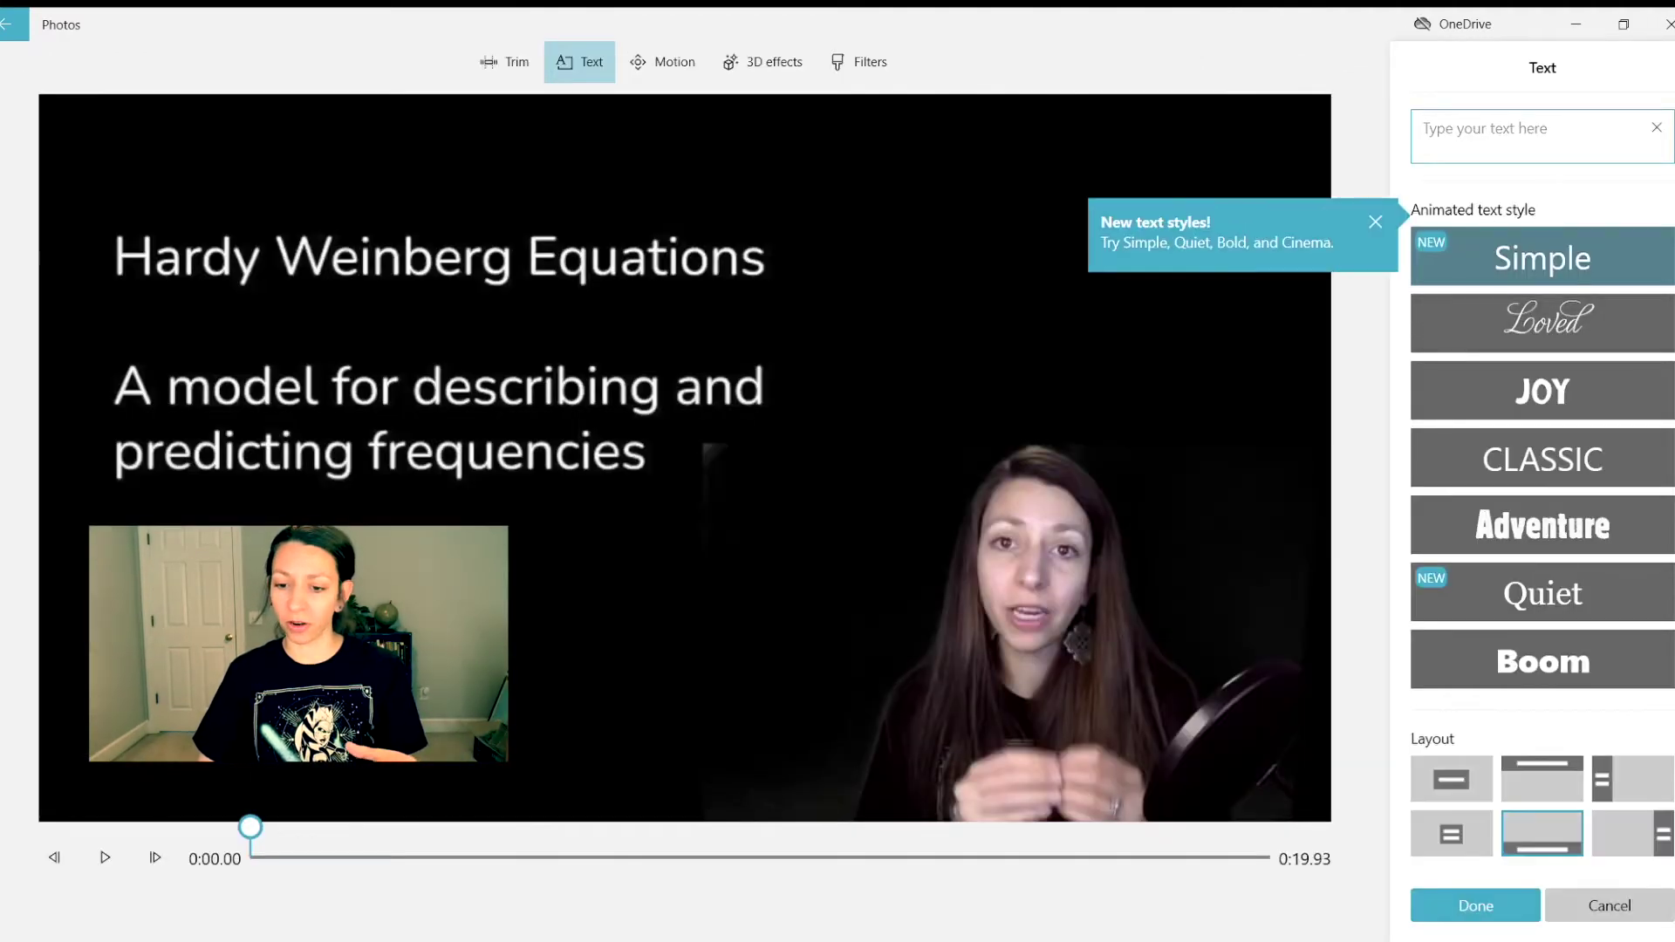
scroll(1635, 375, "down", 5)
scroll(1593, 557, "down", 2)
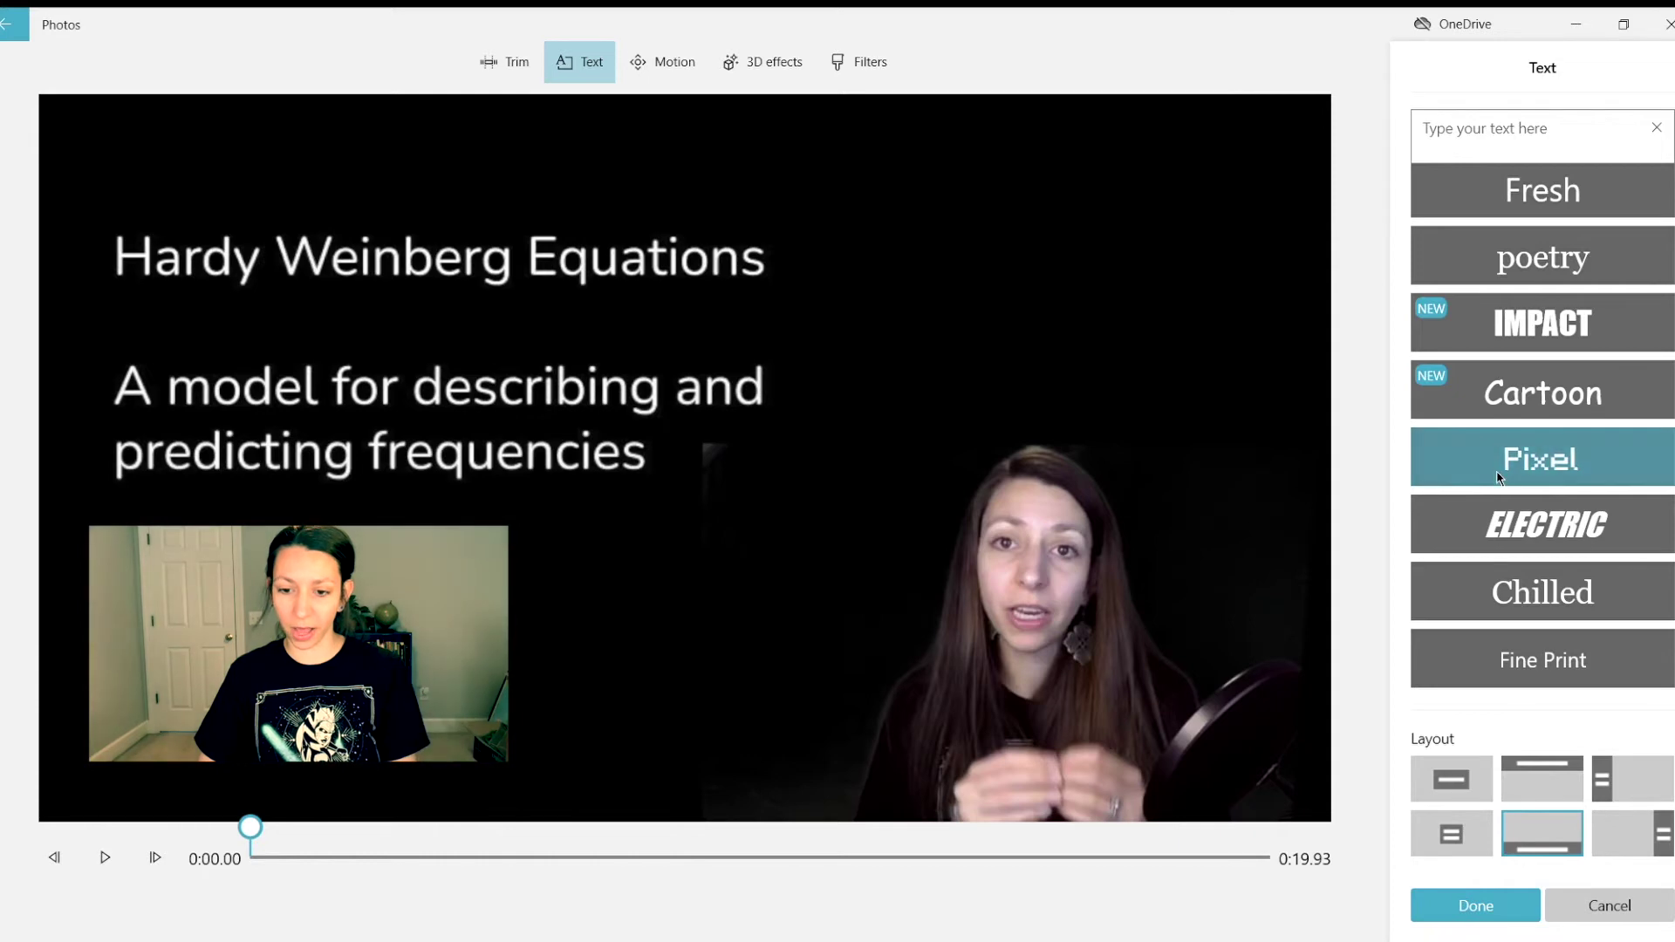
left_click(1507, 137)
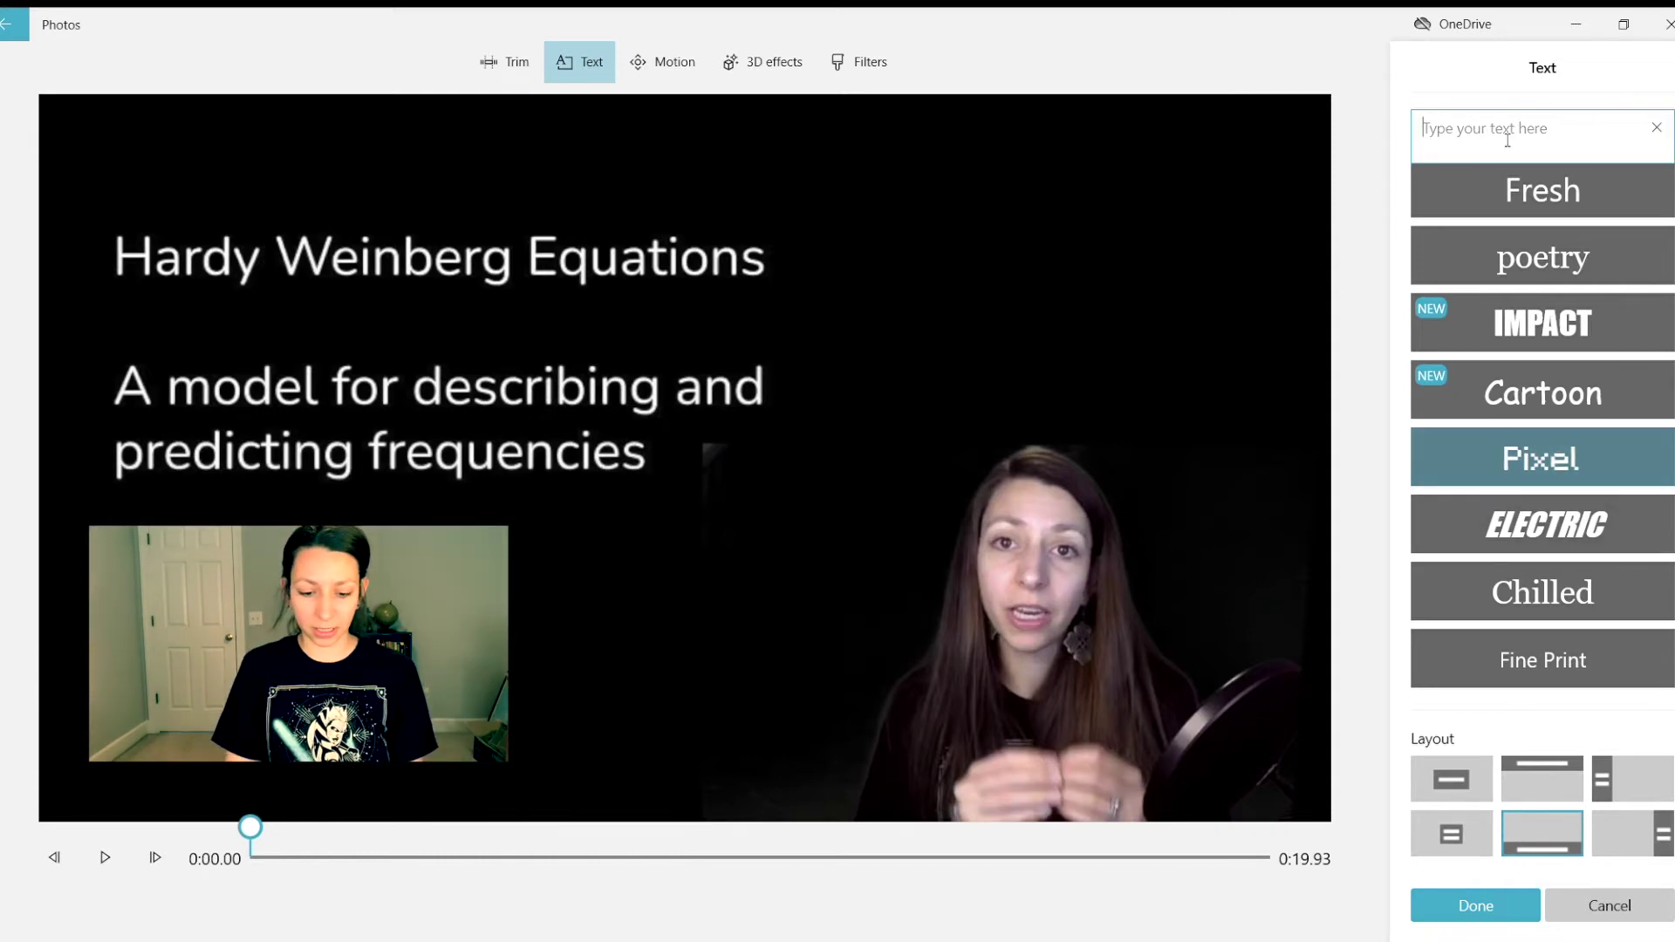
type("Hello!")
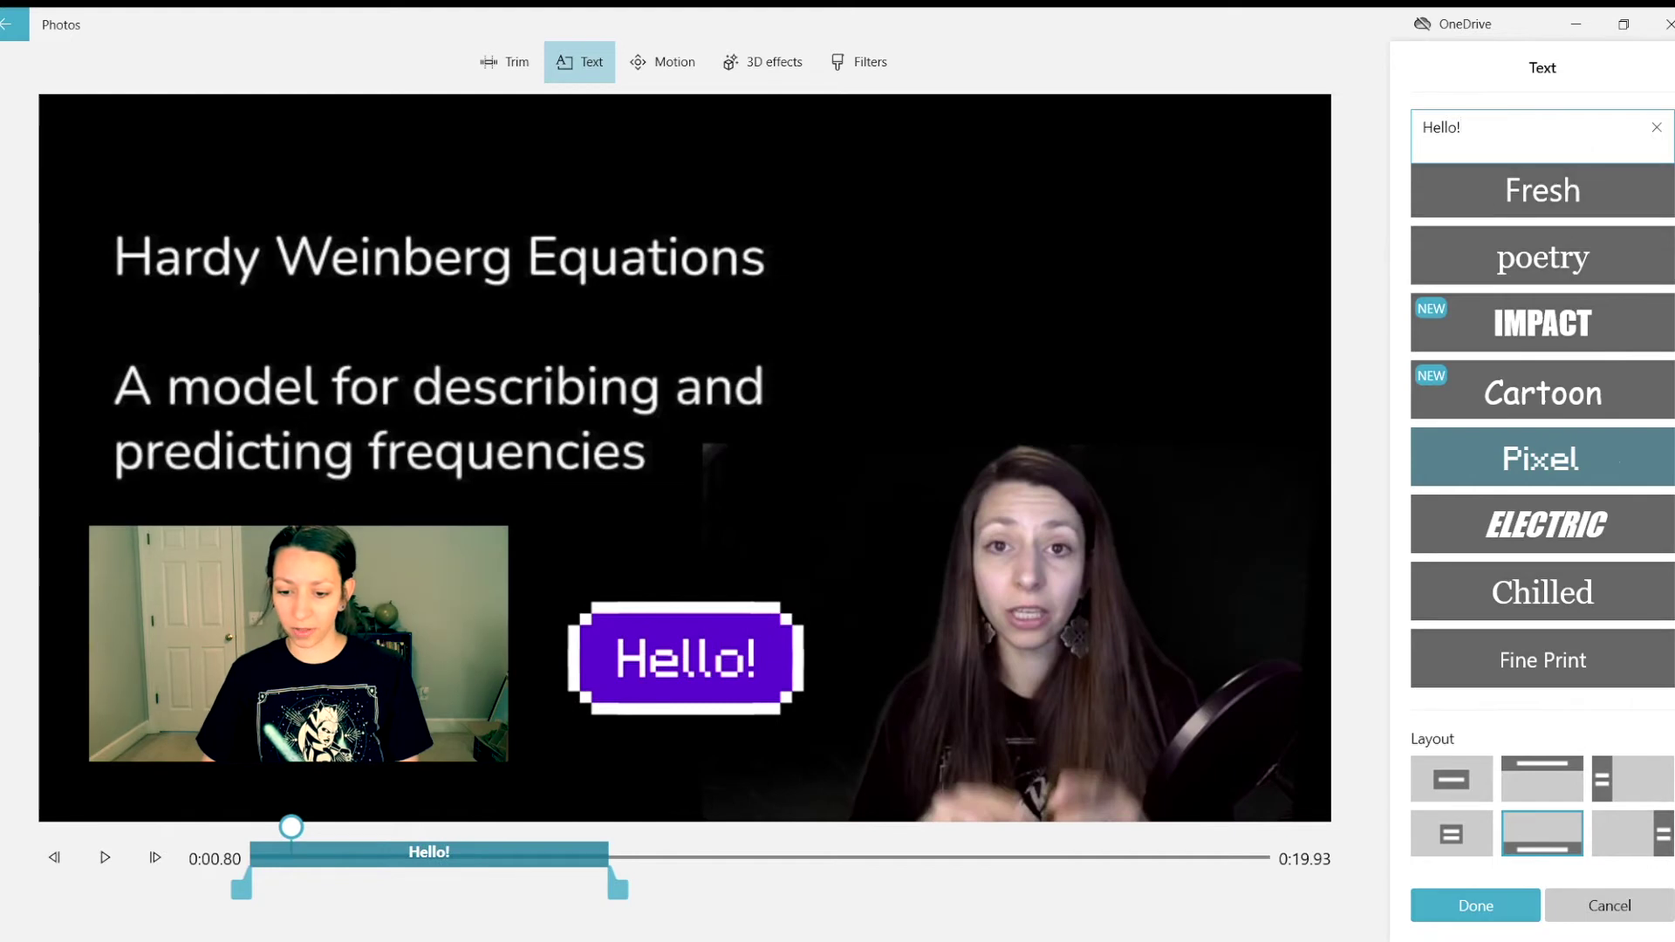
left_click(1459, 904)
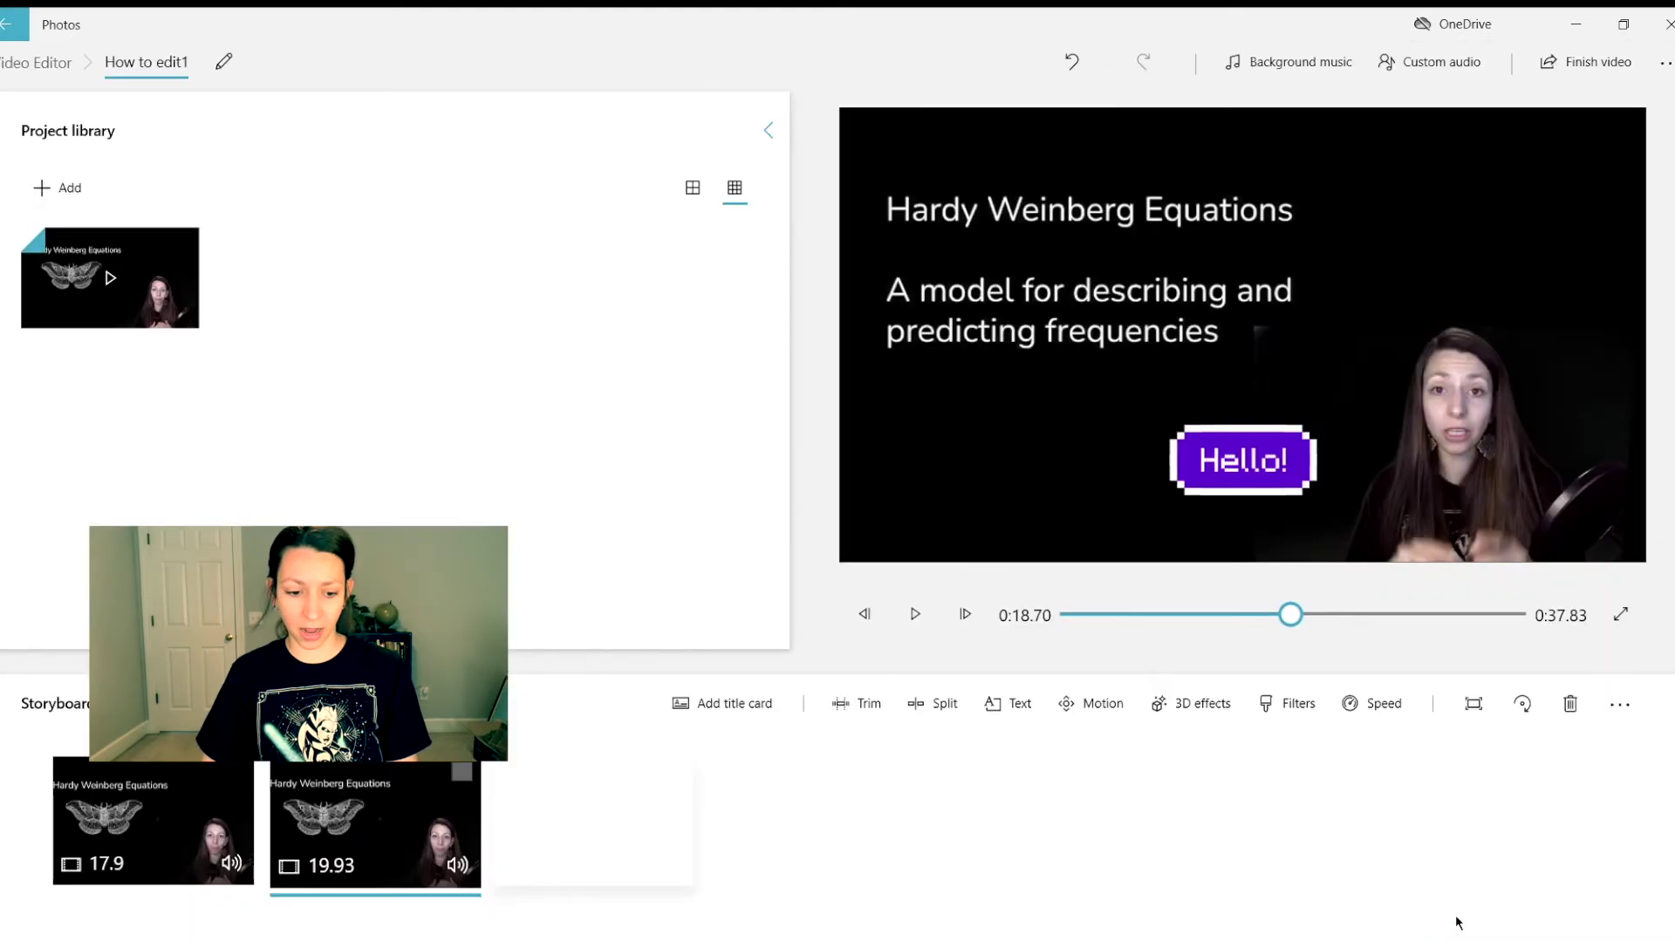
Look at the speed option for the second storyboard clip and apply the Inky filter to it.
left_click(1386, 709)
left_click(1273, 713)
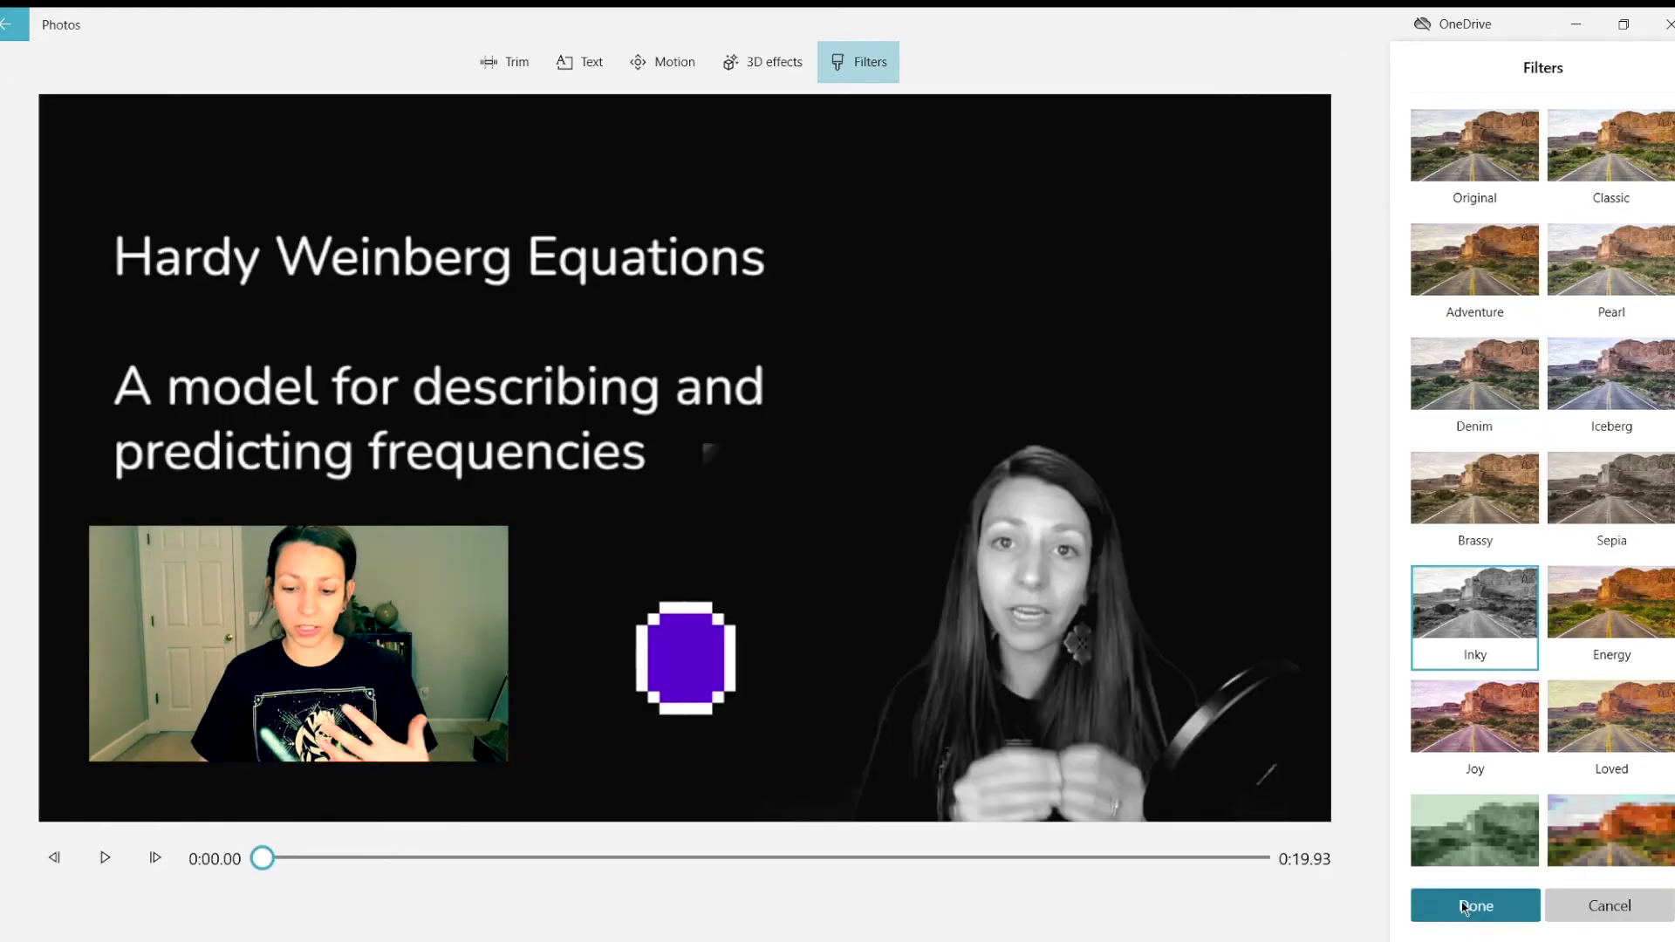
left_click(1465, 904)
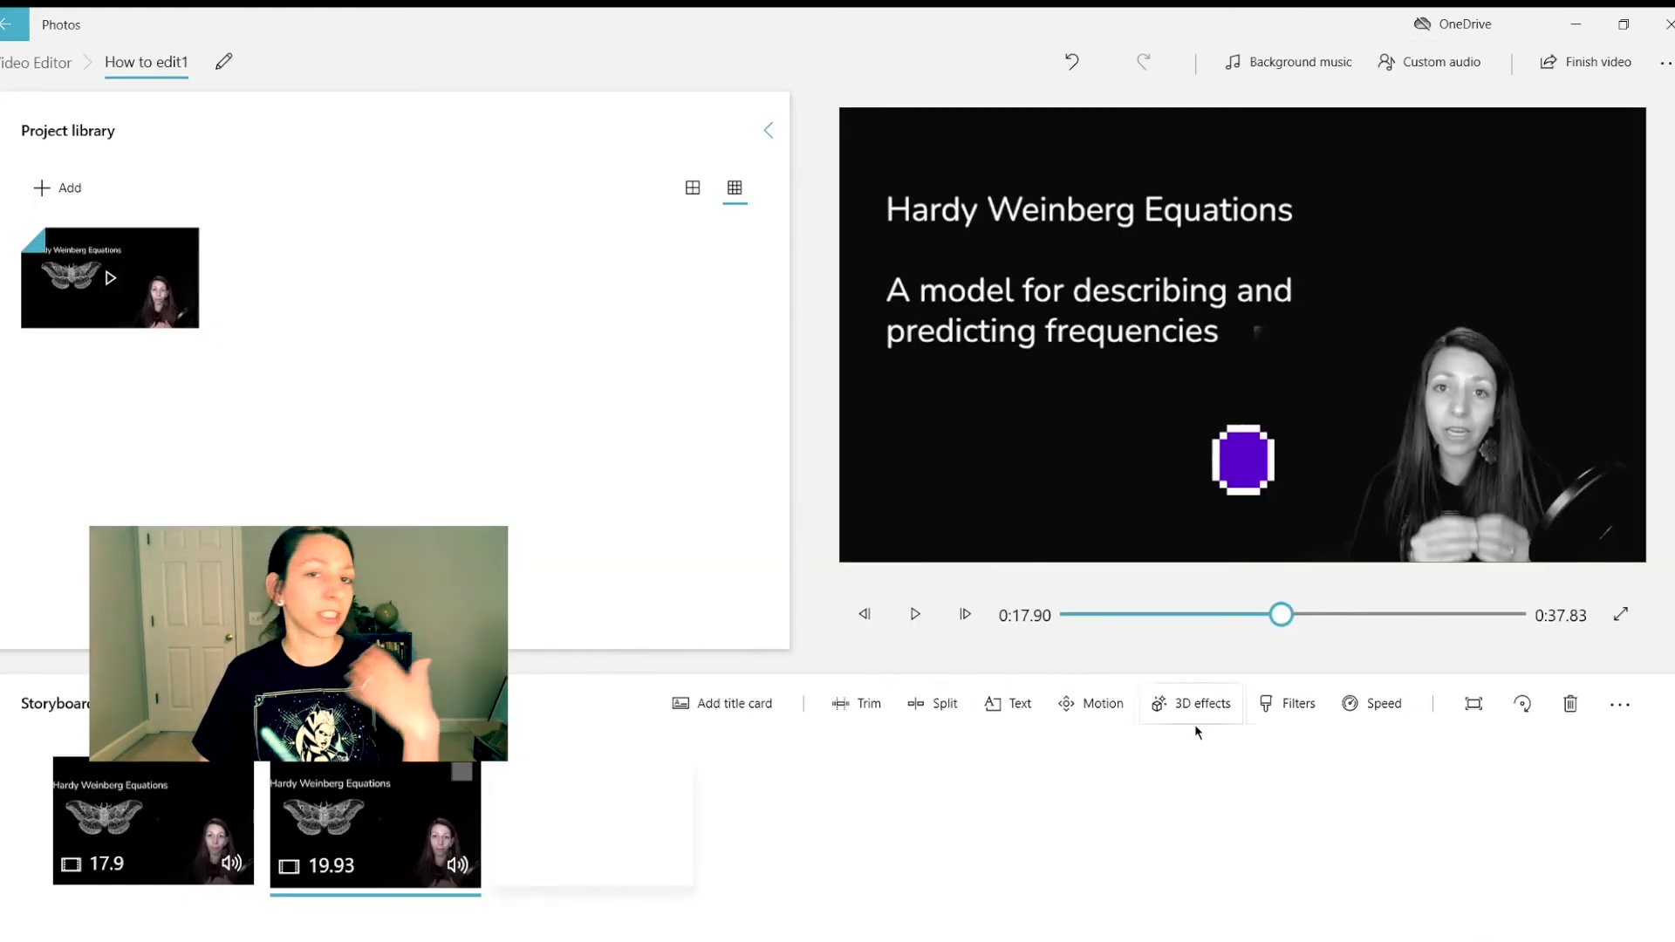
Export the finished video at High 1080p quality with hardware-accelerated encoding enabled.
left_click(1175, 703)
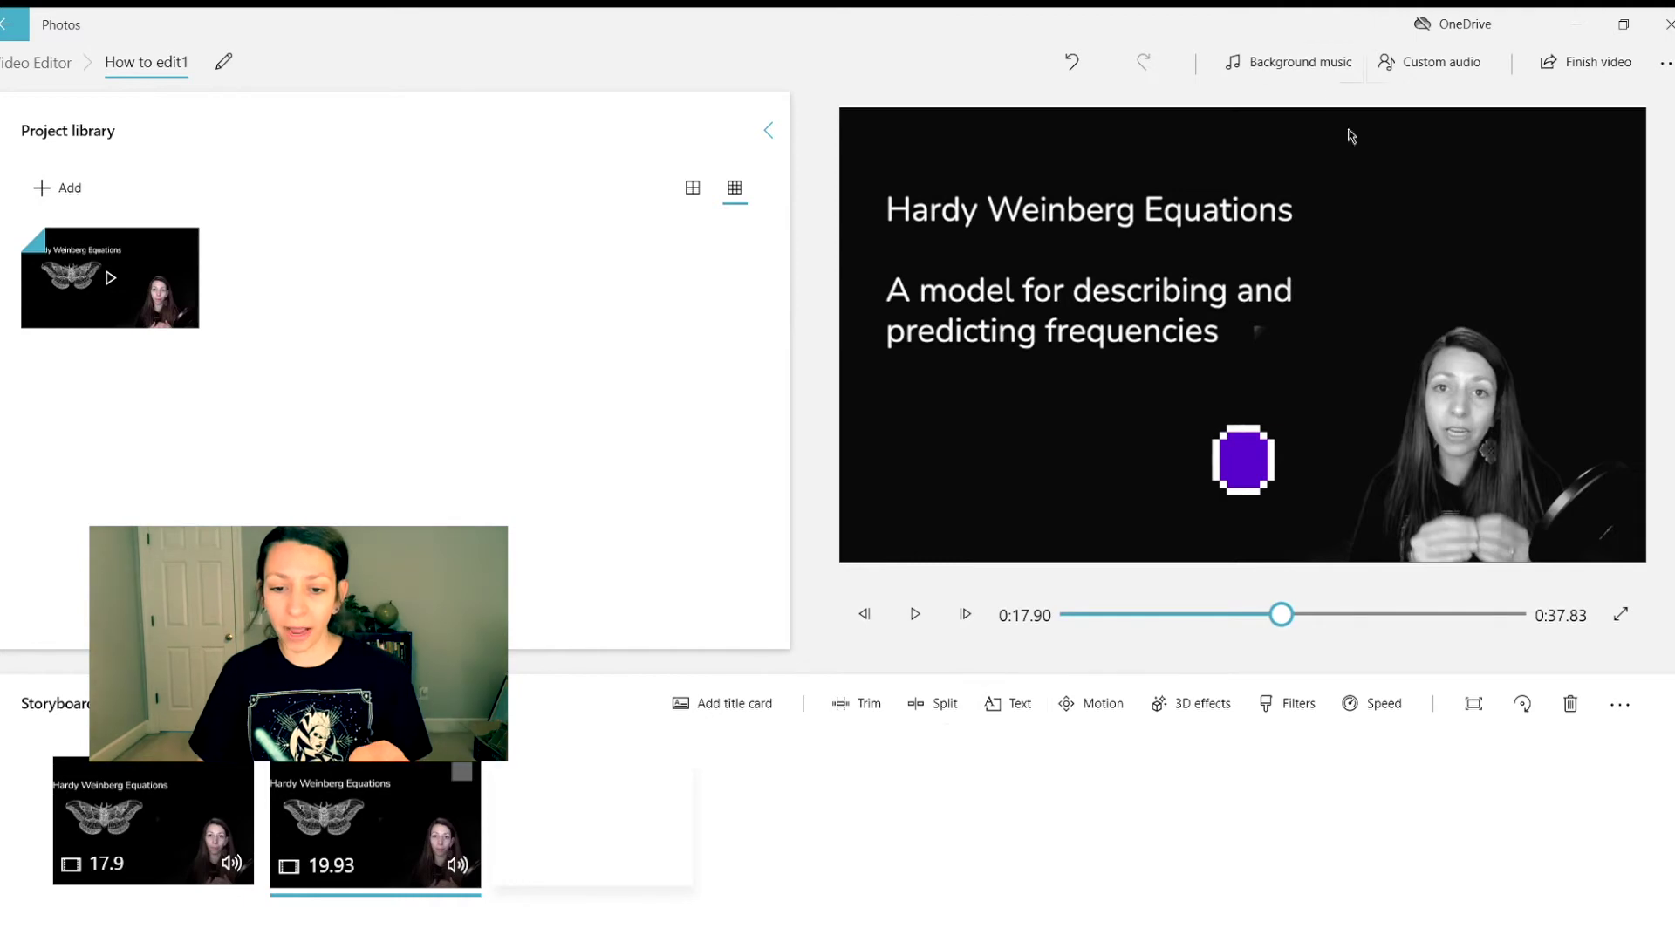
left_click(1563, 64)
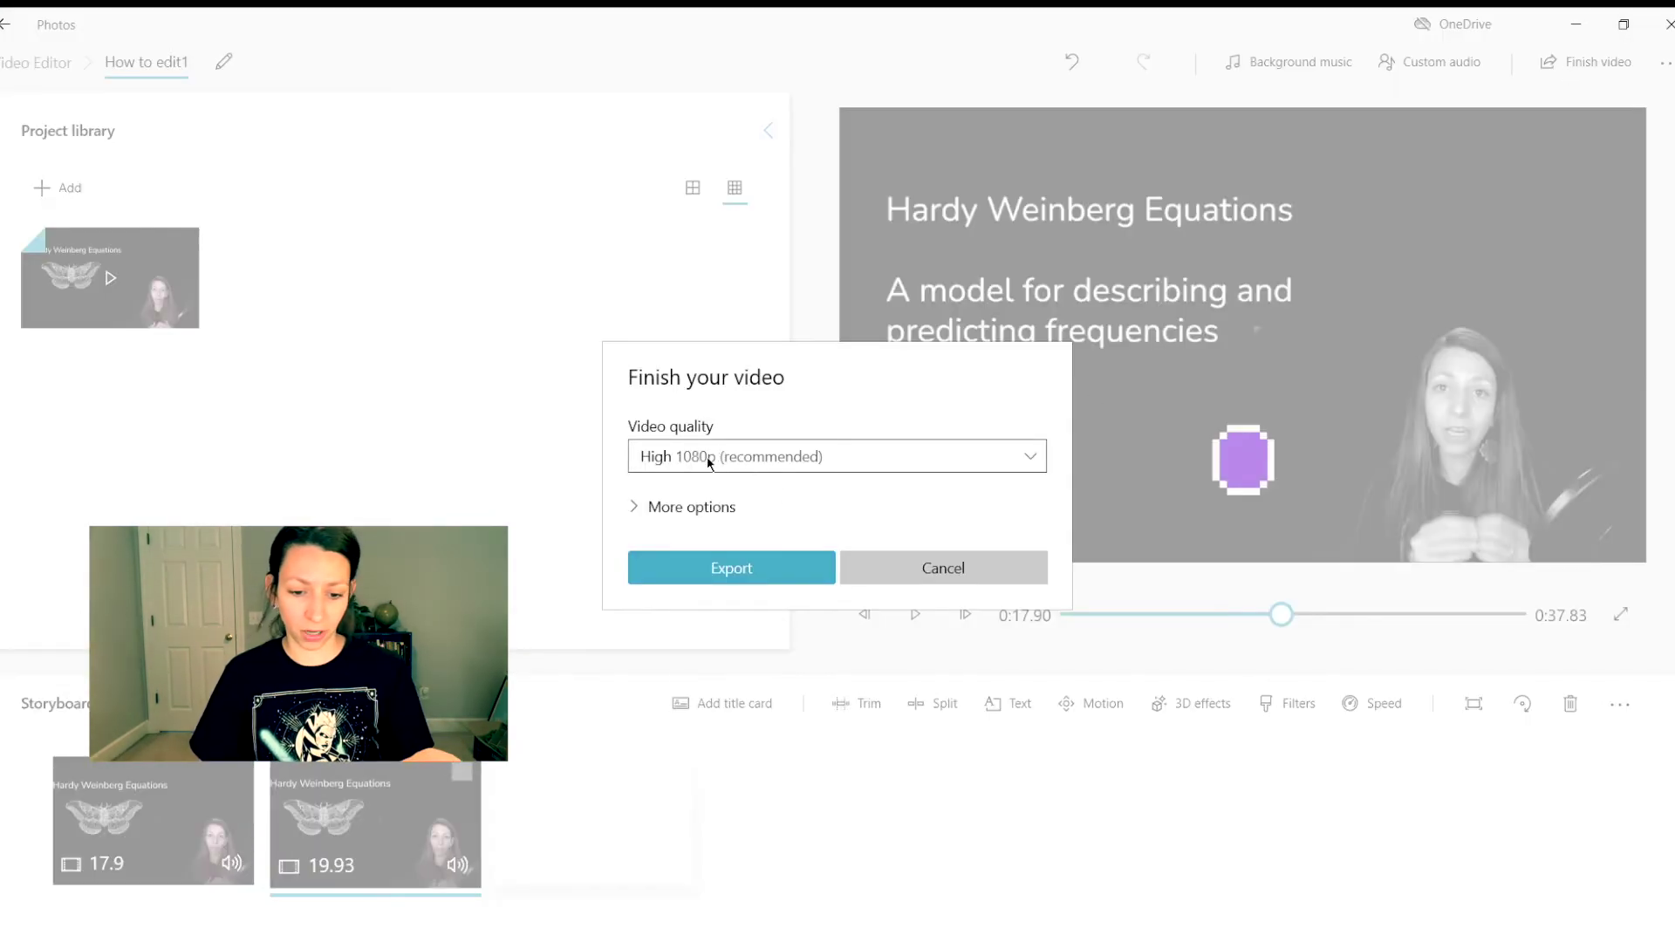
left_click(636, 508)
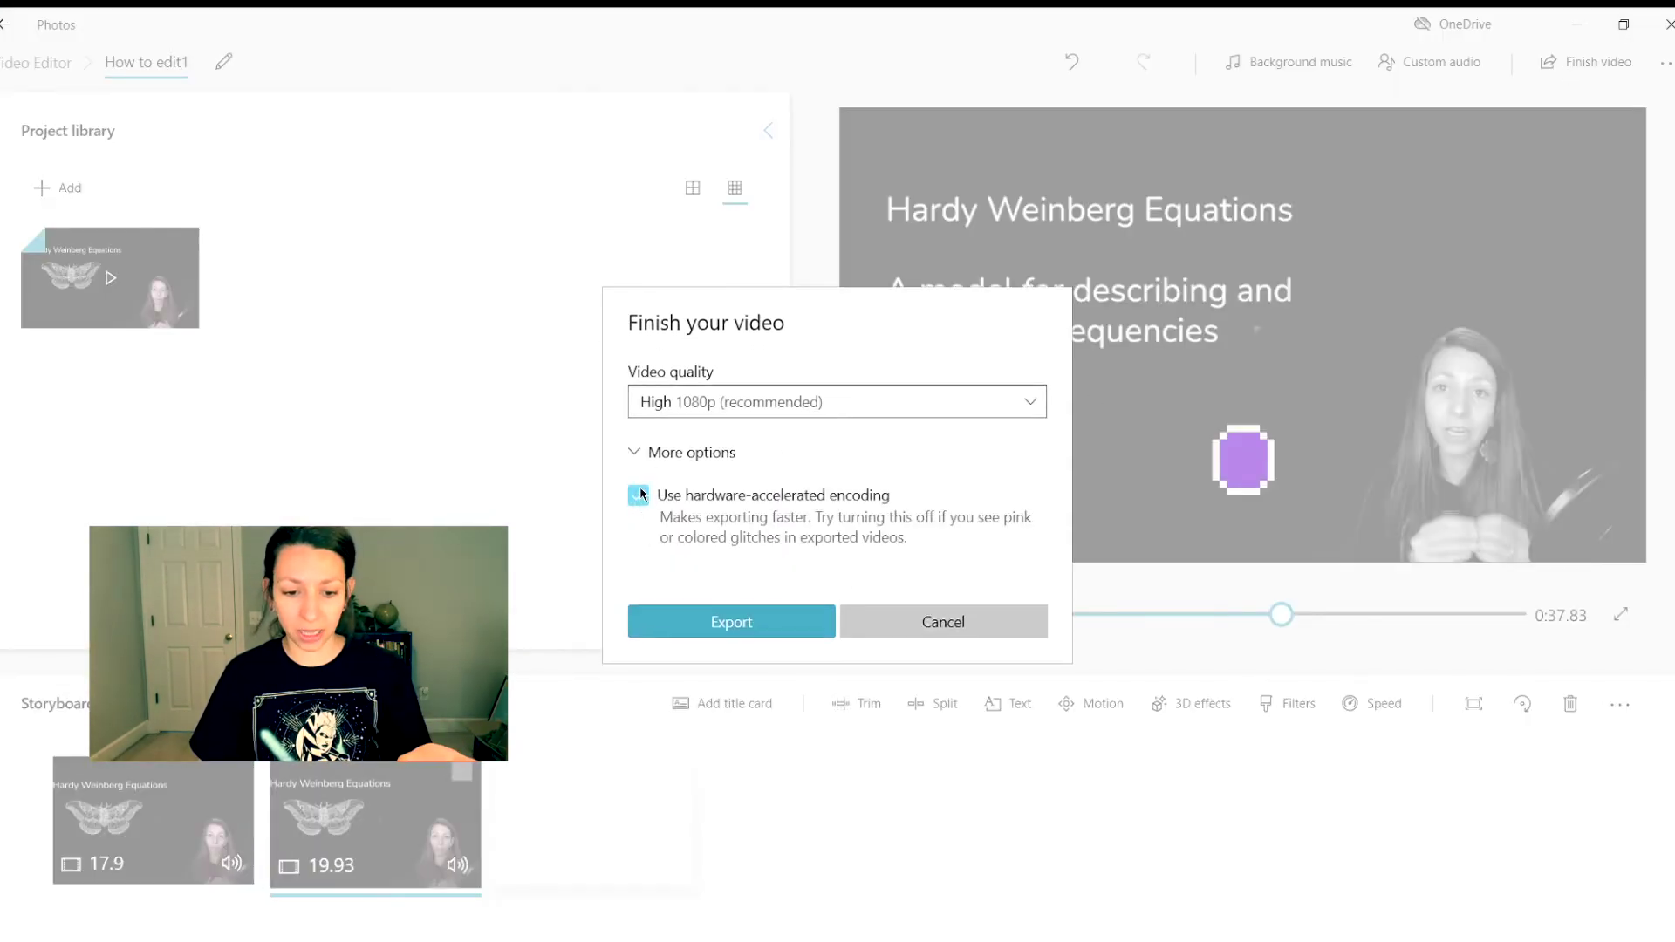
left_click(677, 618)
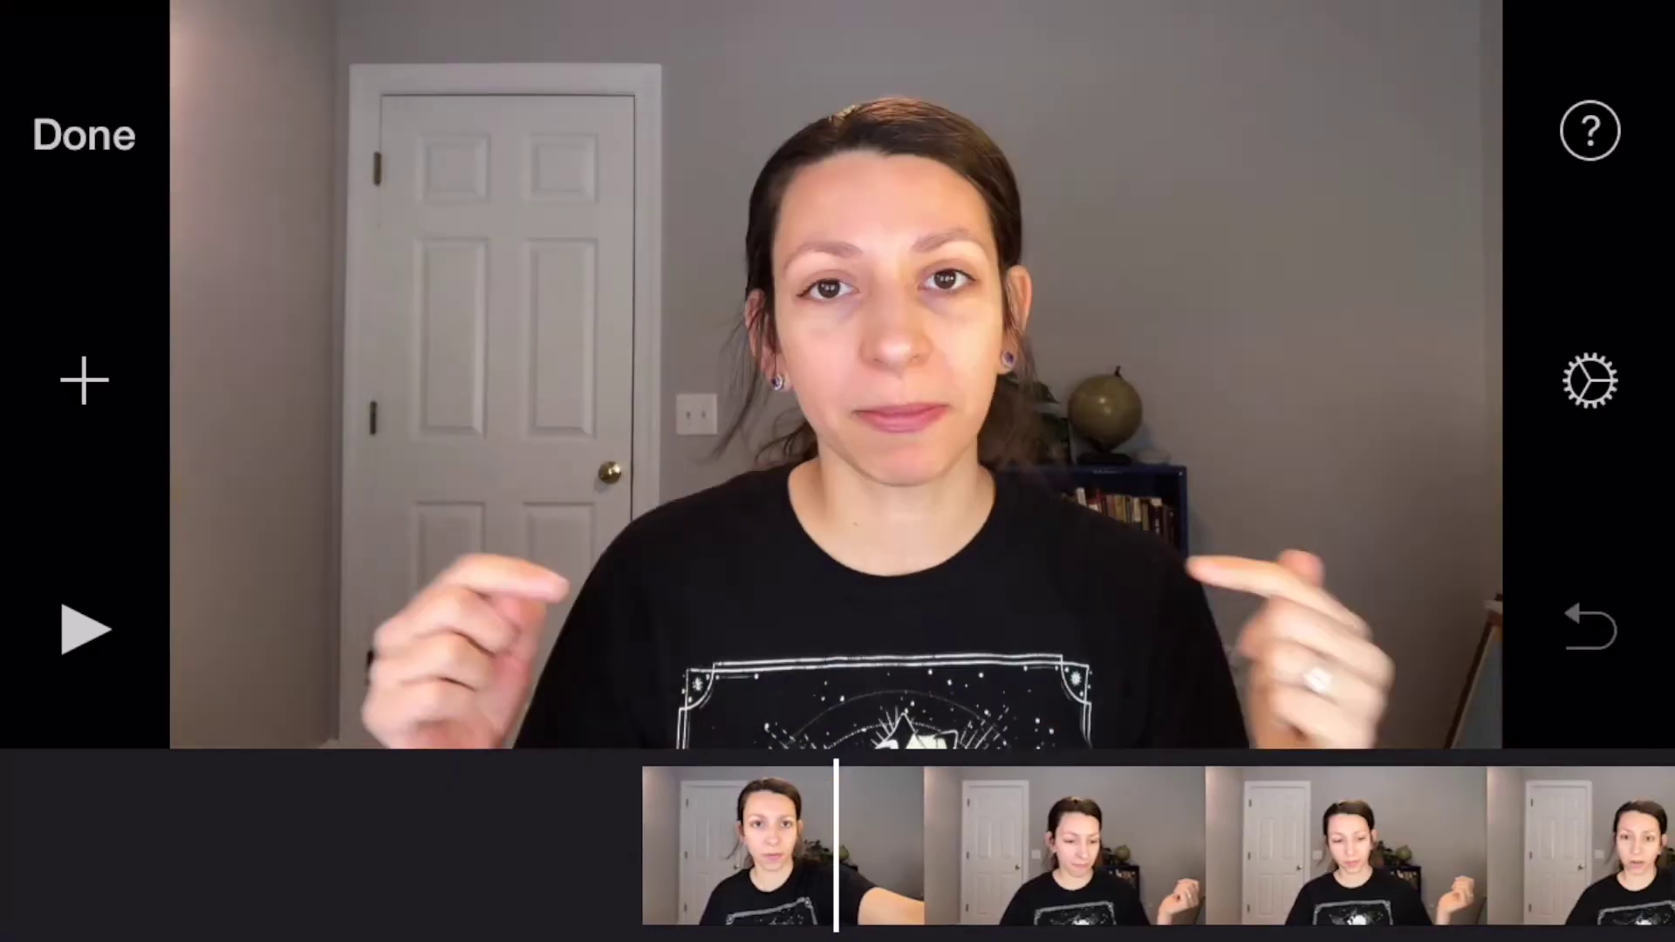
Switch to iMovie on the phone, split the project's clip a short way in and delete the part before the split.
scroll(838, 847, "right", 10)
left_click(1221, 846)
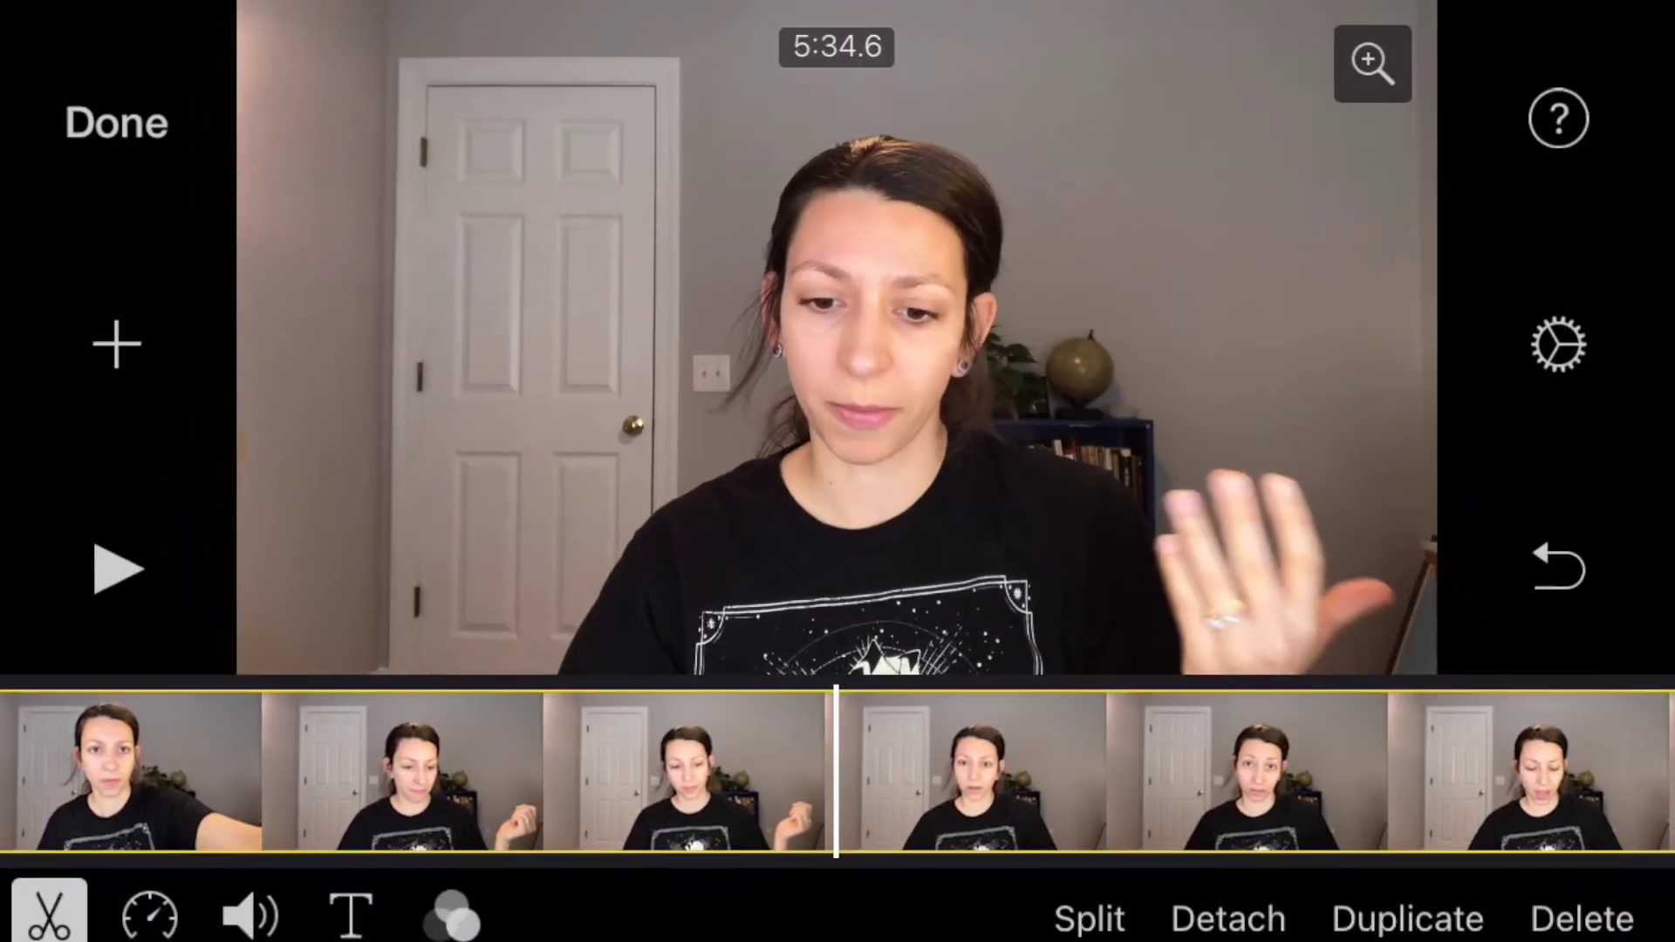
left_click(1089, 892)
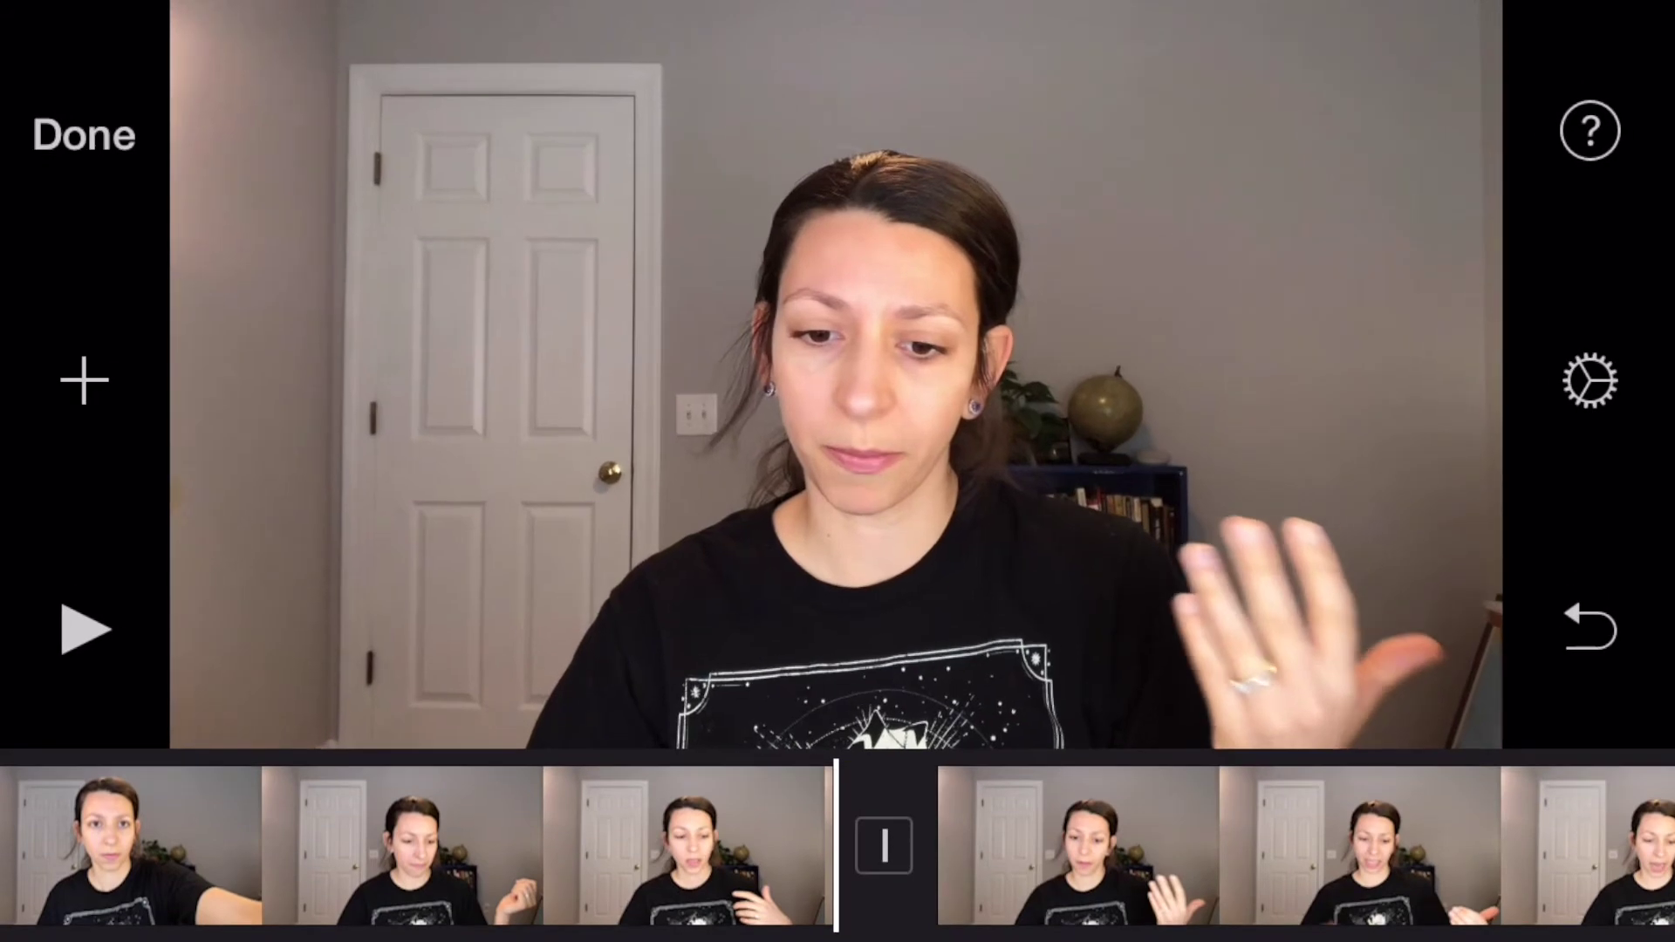
left_click(410, 847)
left_click(1582, 916)
Select the remaining clip and look at its speed and volume options.
left_click(1221, 768)
left_click(149, 911)
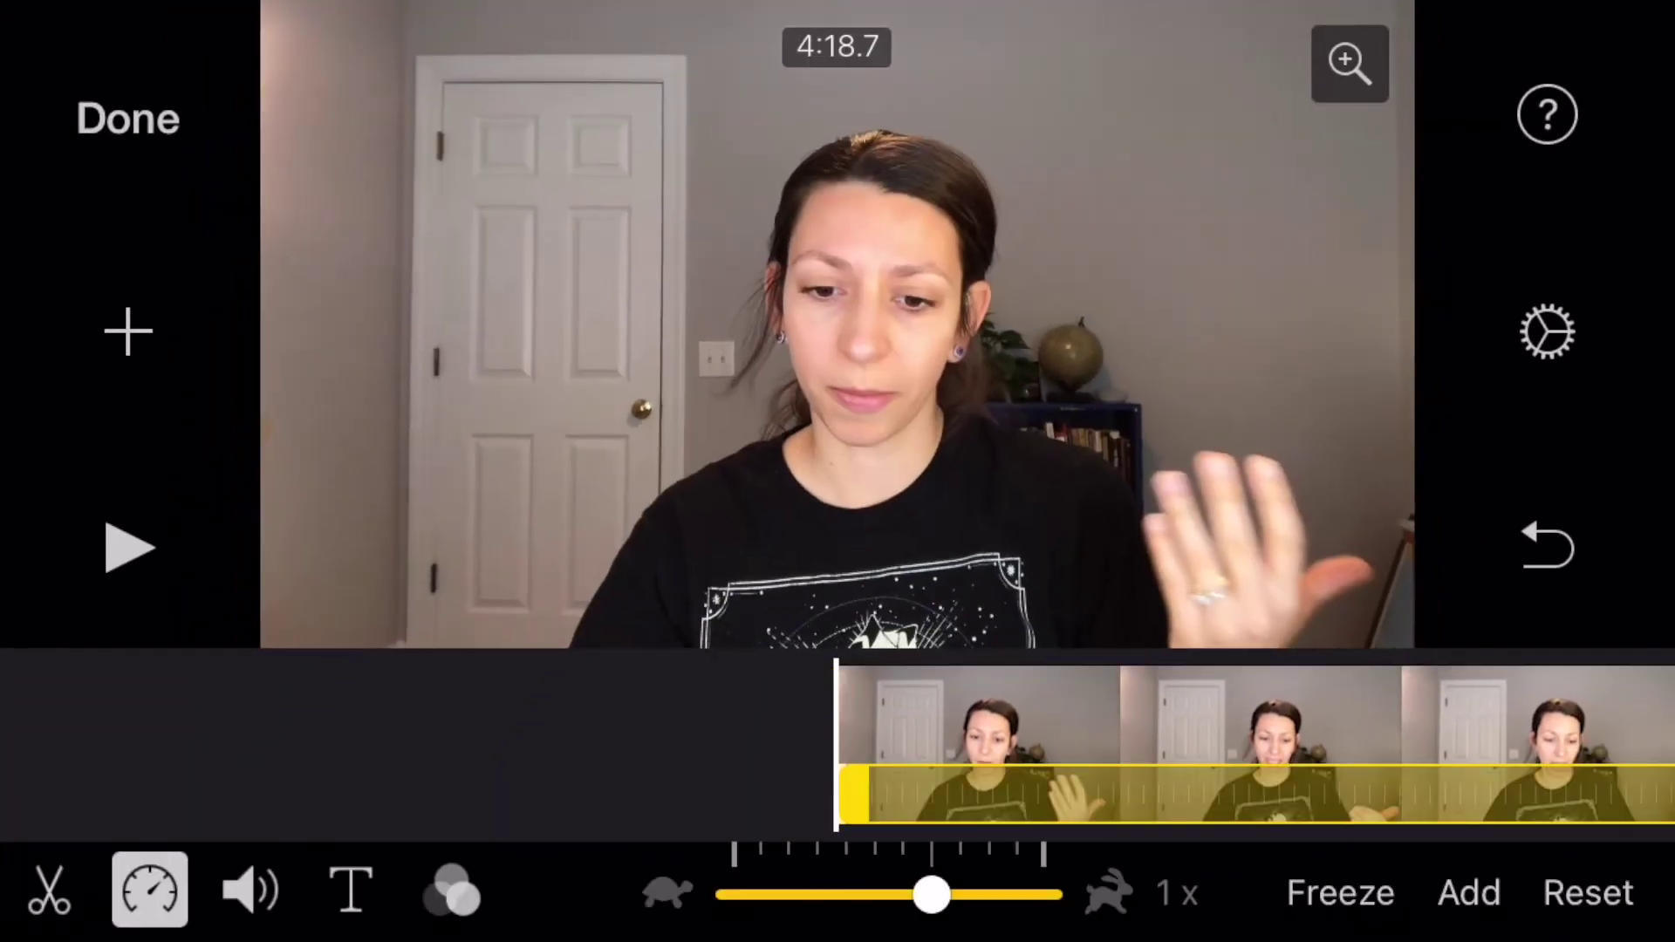
left_click(250, 890)
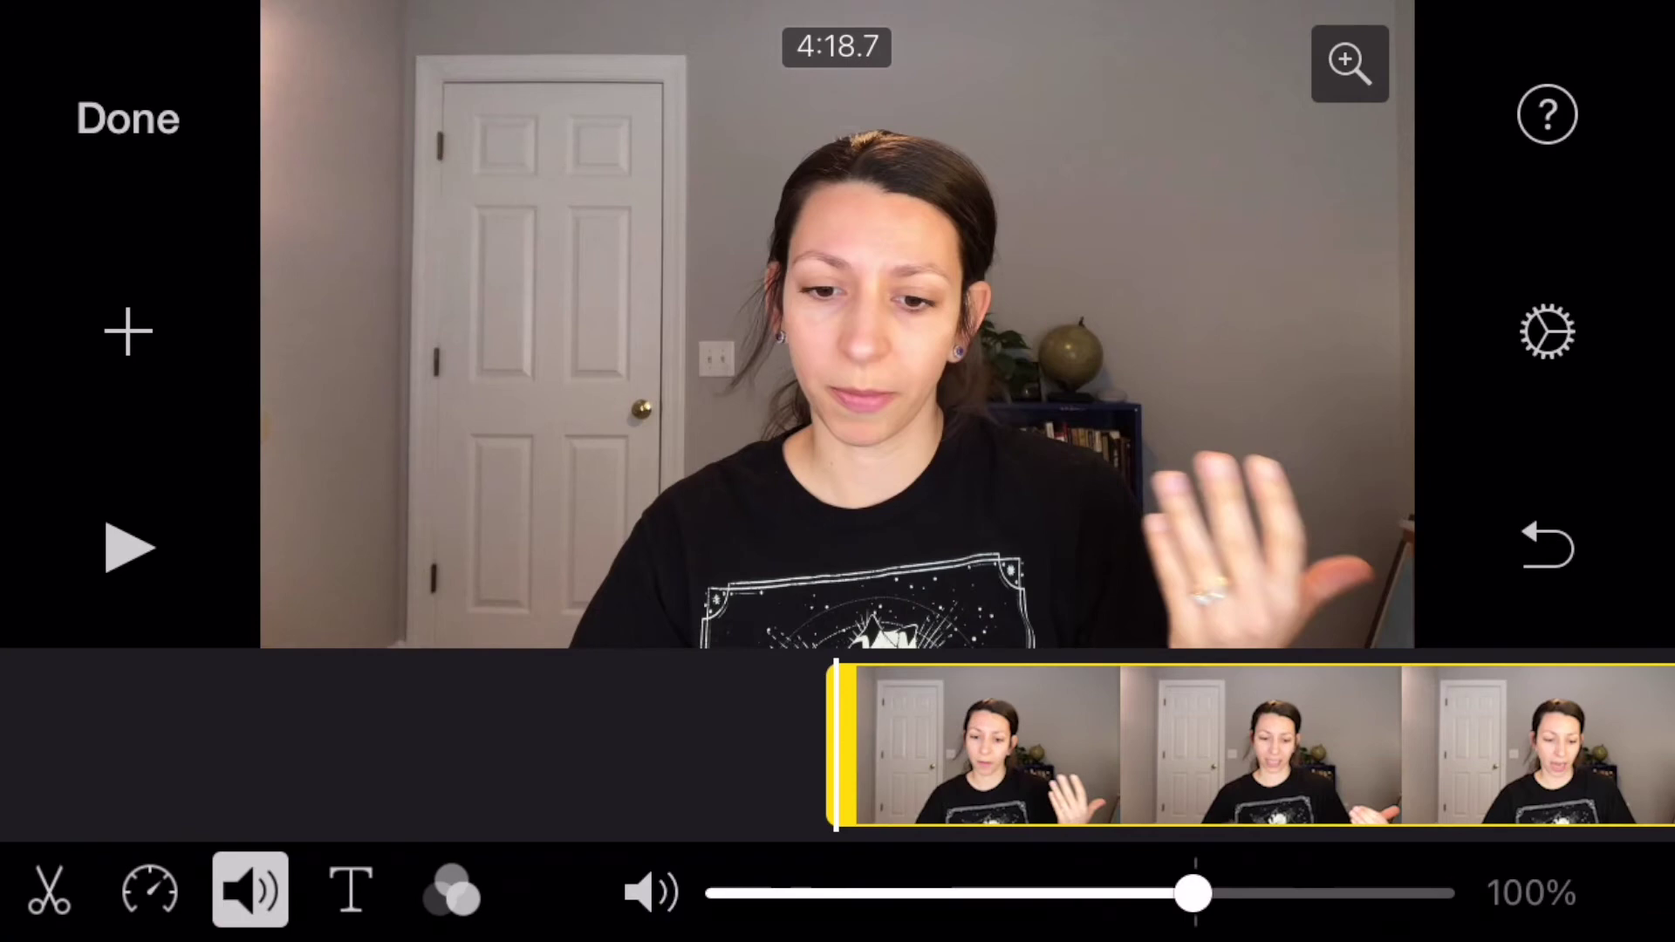
Try the Slide and Chromatic title styles, apply the Gravity title to the clip, and view the available clip filters.
left_click(350, 890)
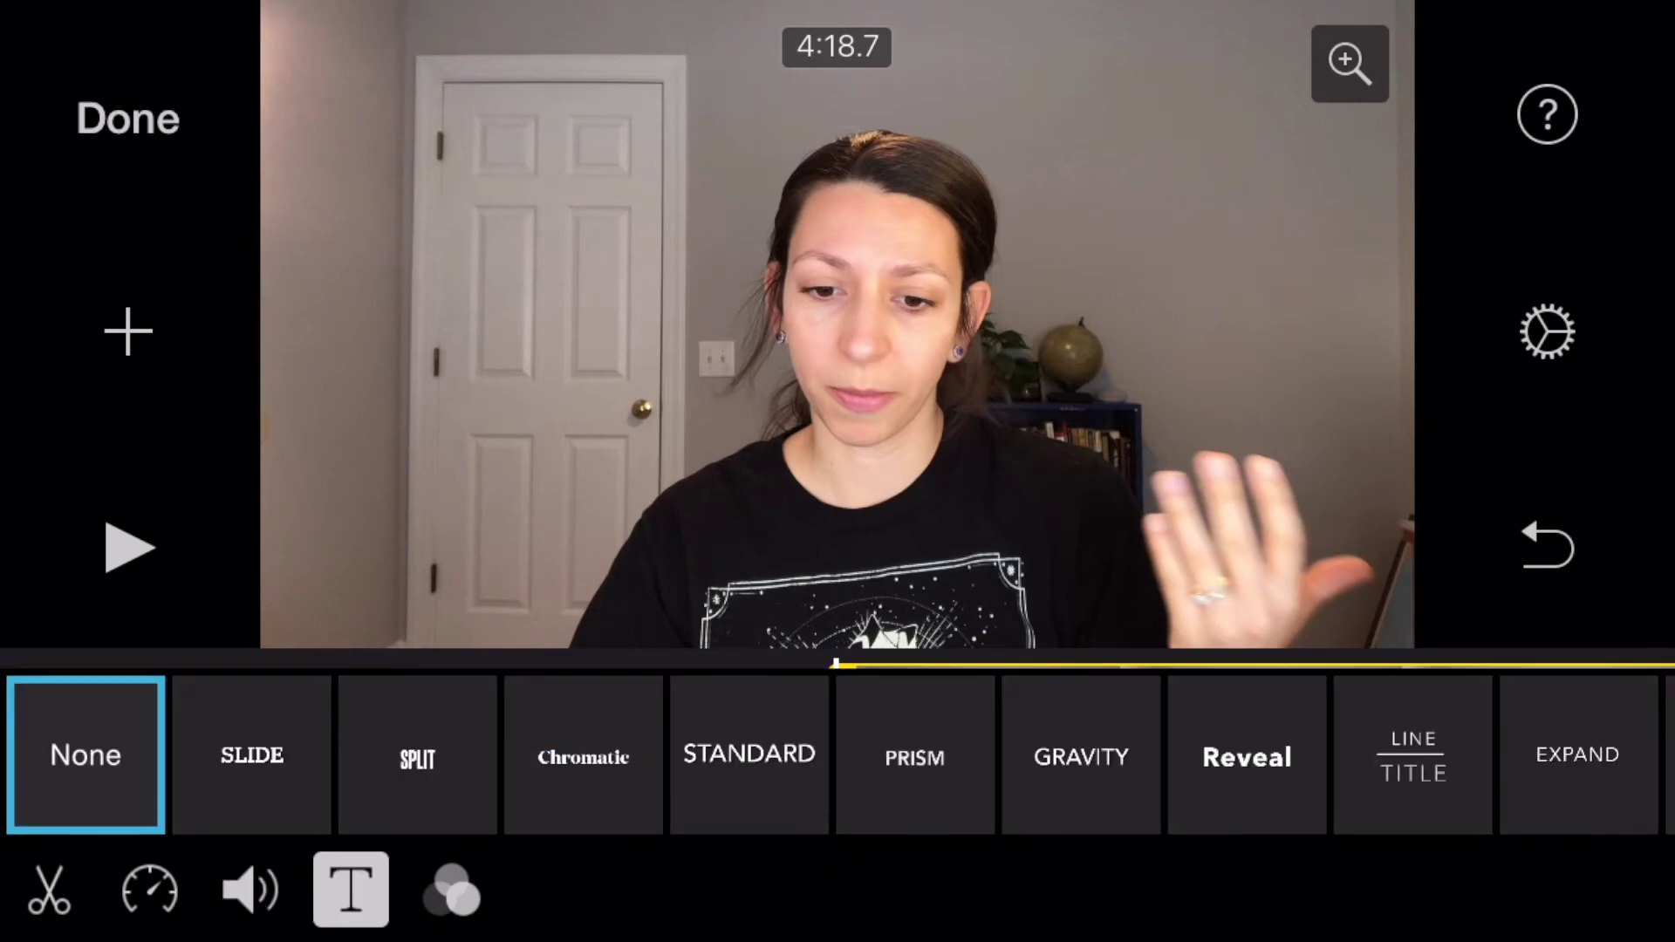
left_click(251, 755)
left_click(582, 755)
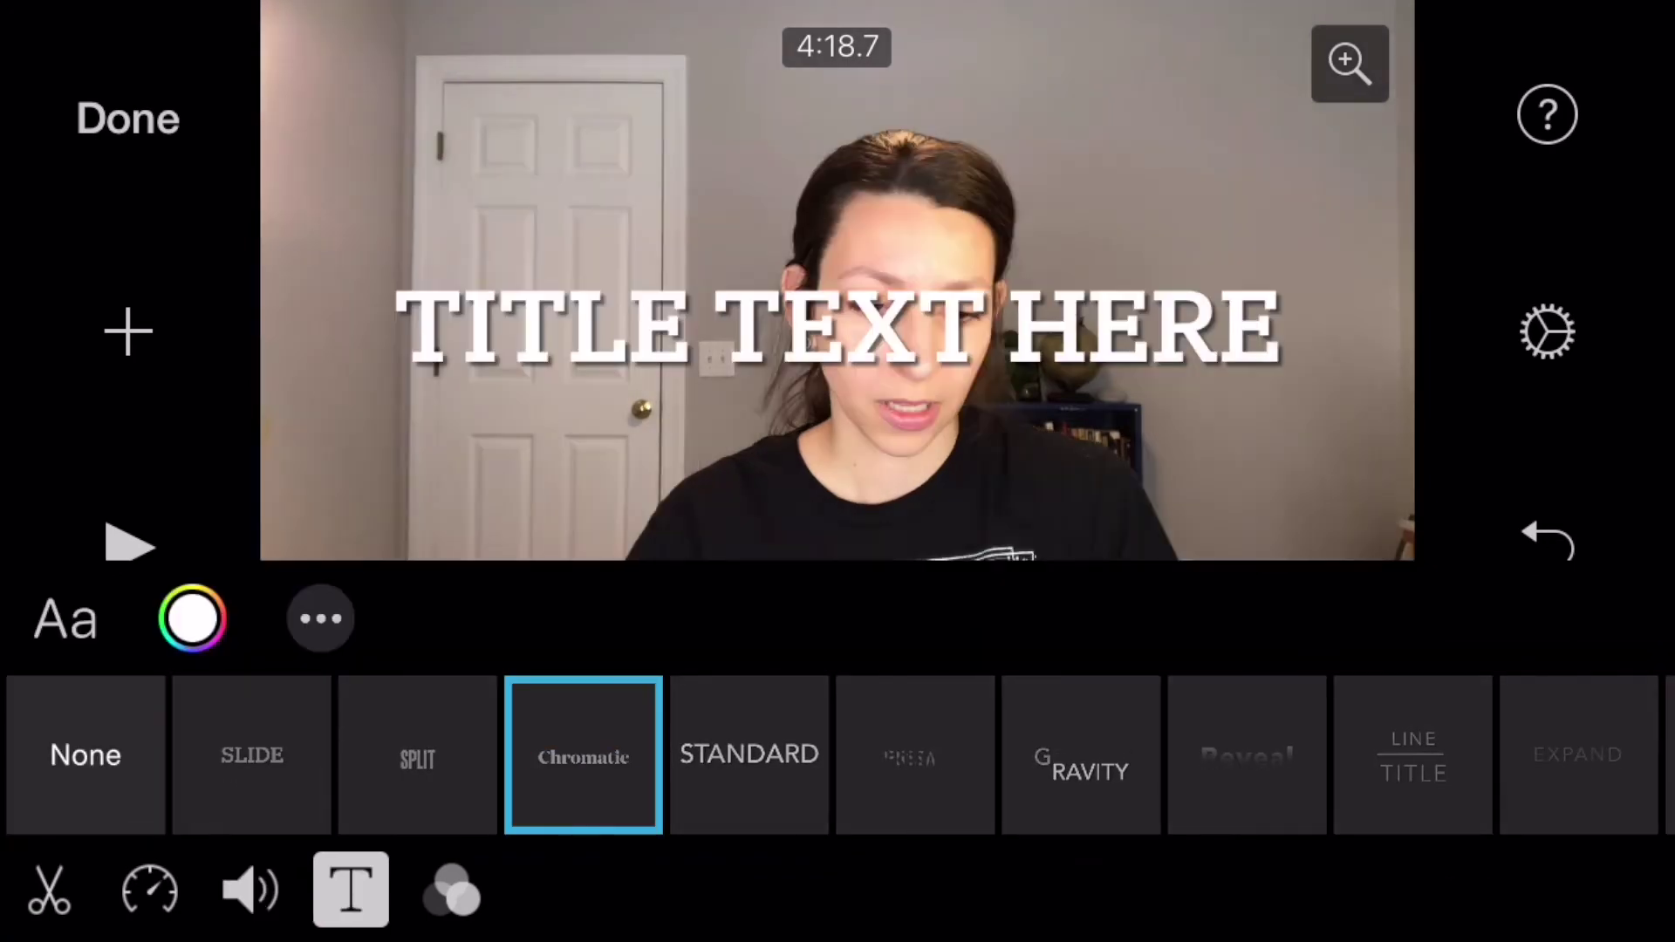
left_click(1081, 755)
left_click(451, 890)
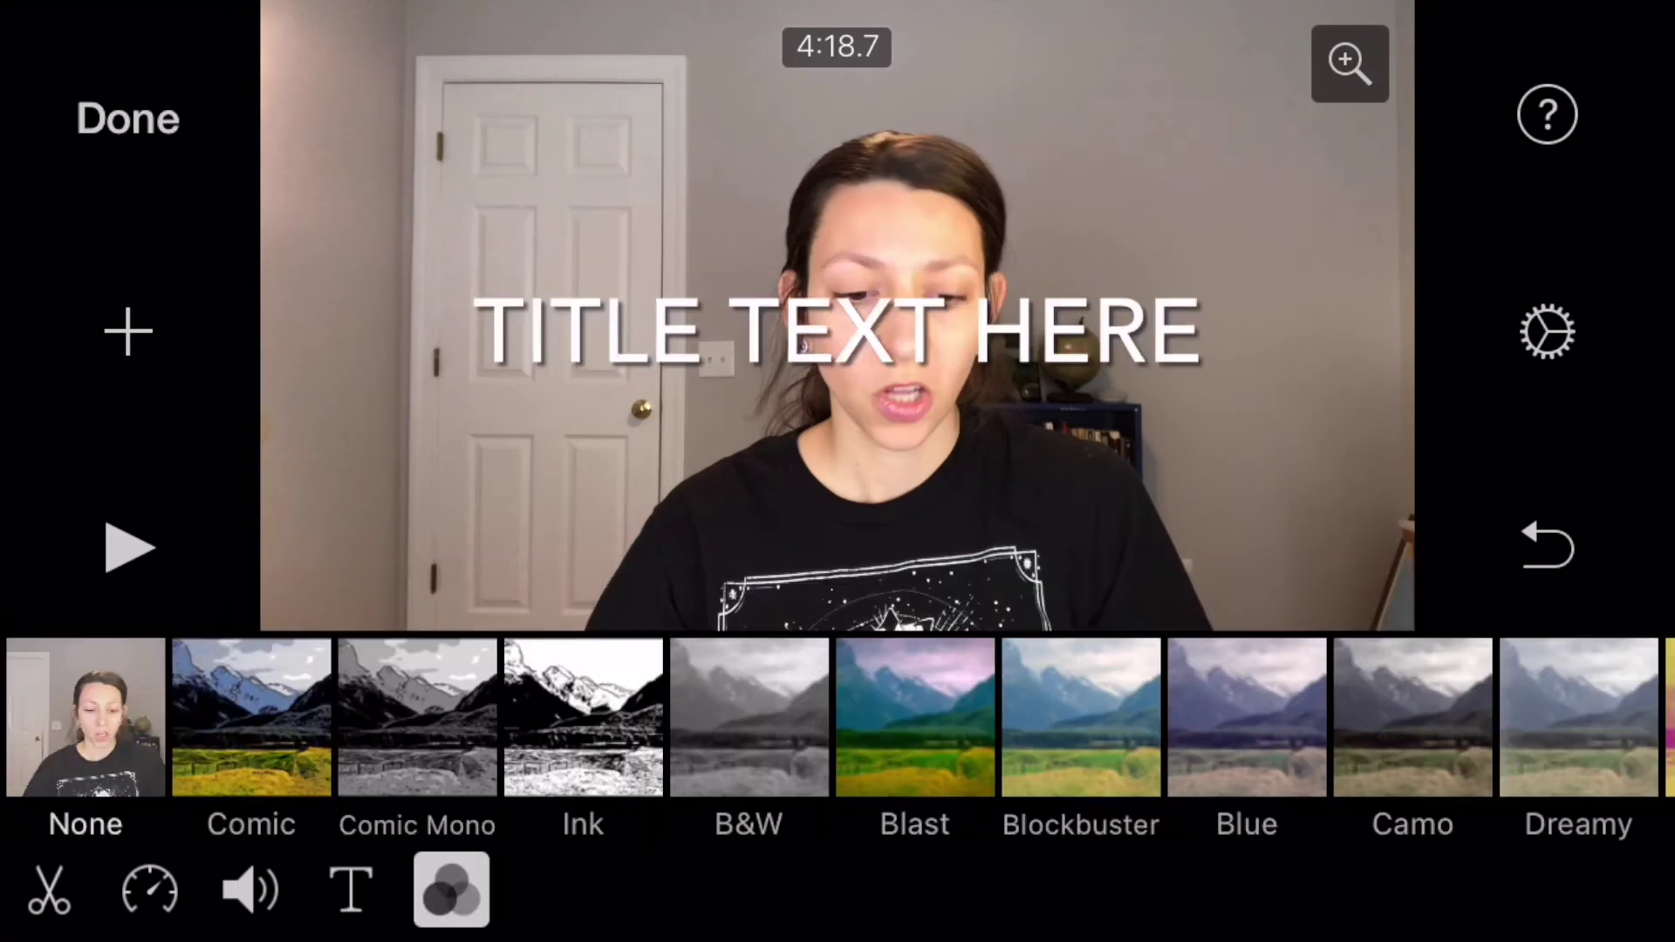
left_click(128, 331)
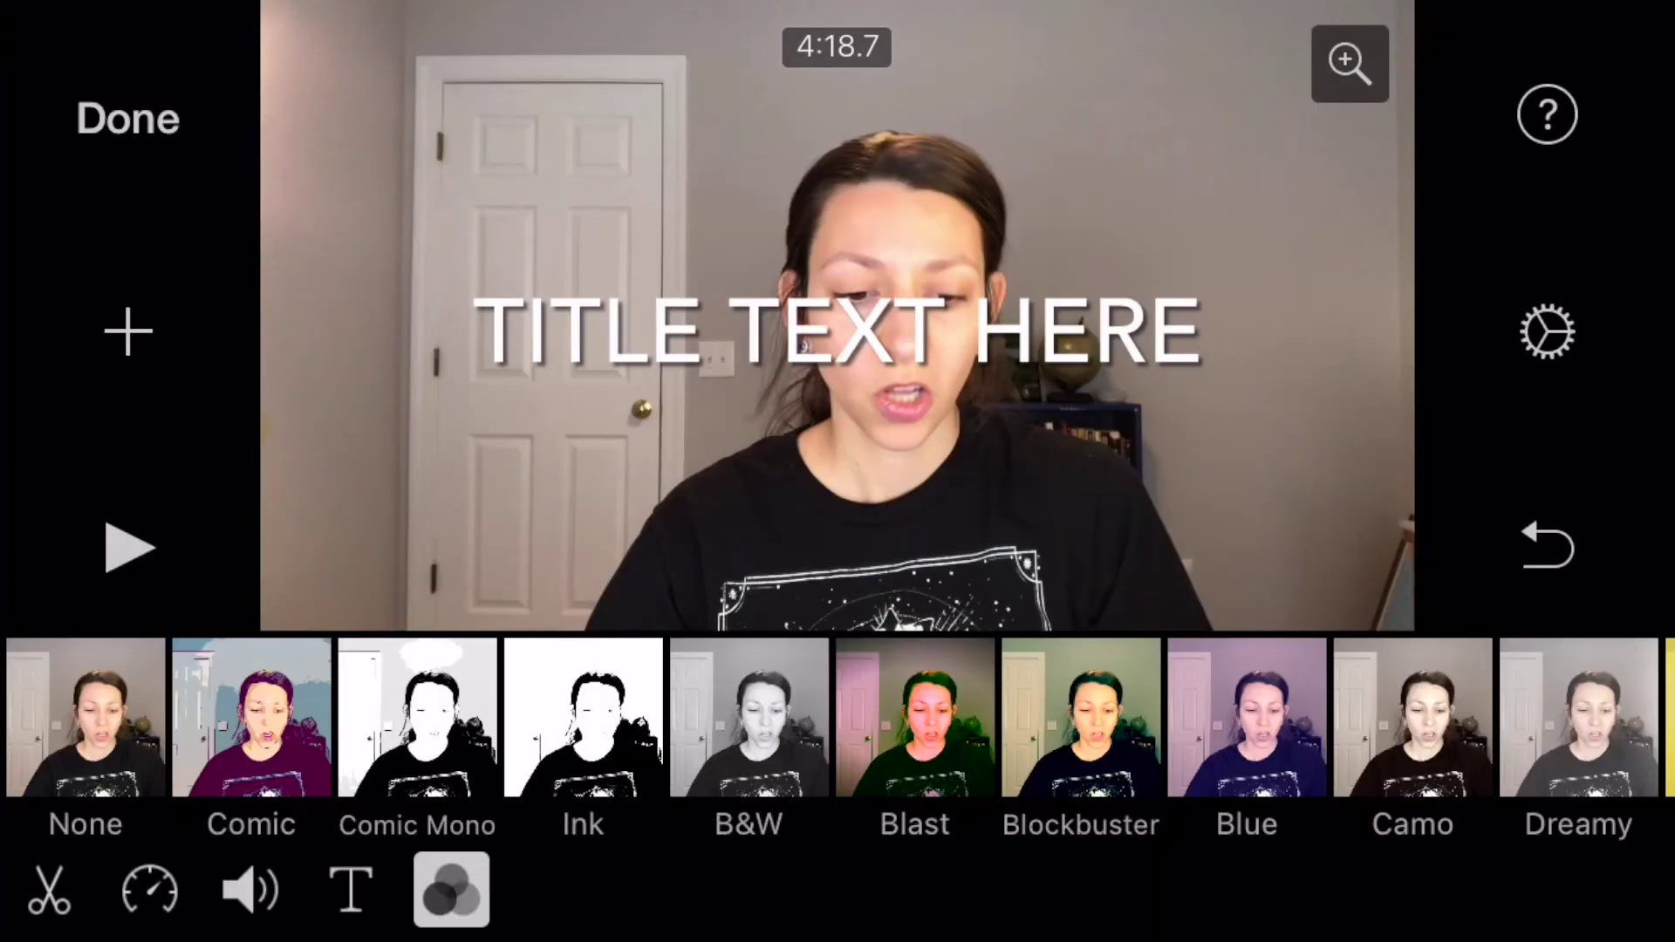
In the project settings, turn on Fade out to black and Fade in from black.
left_click(1547, 331)
scroll(837, 538, "right", 3)
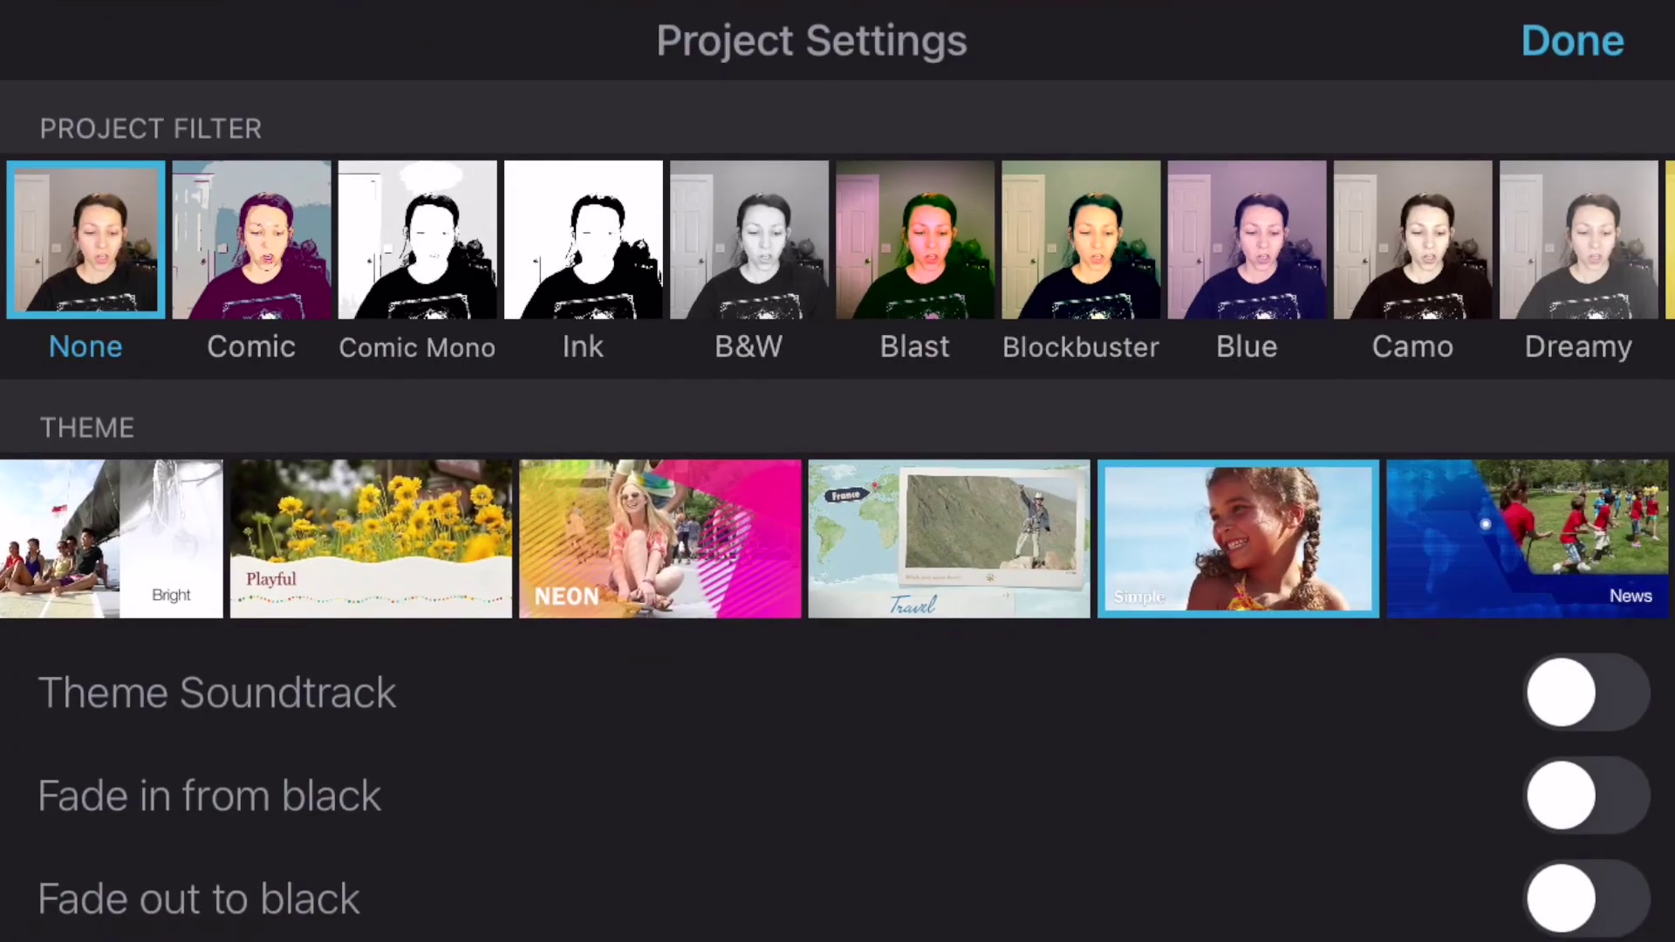
left_click(1587, 786)
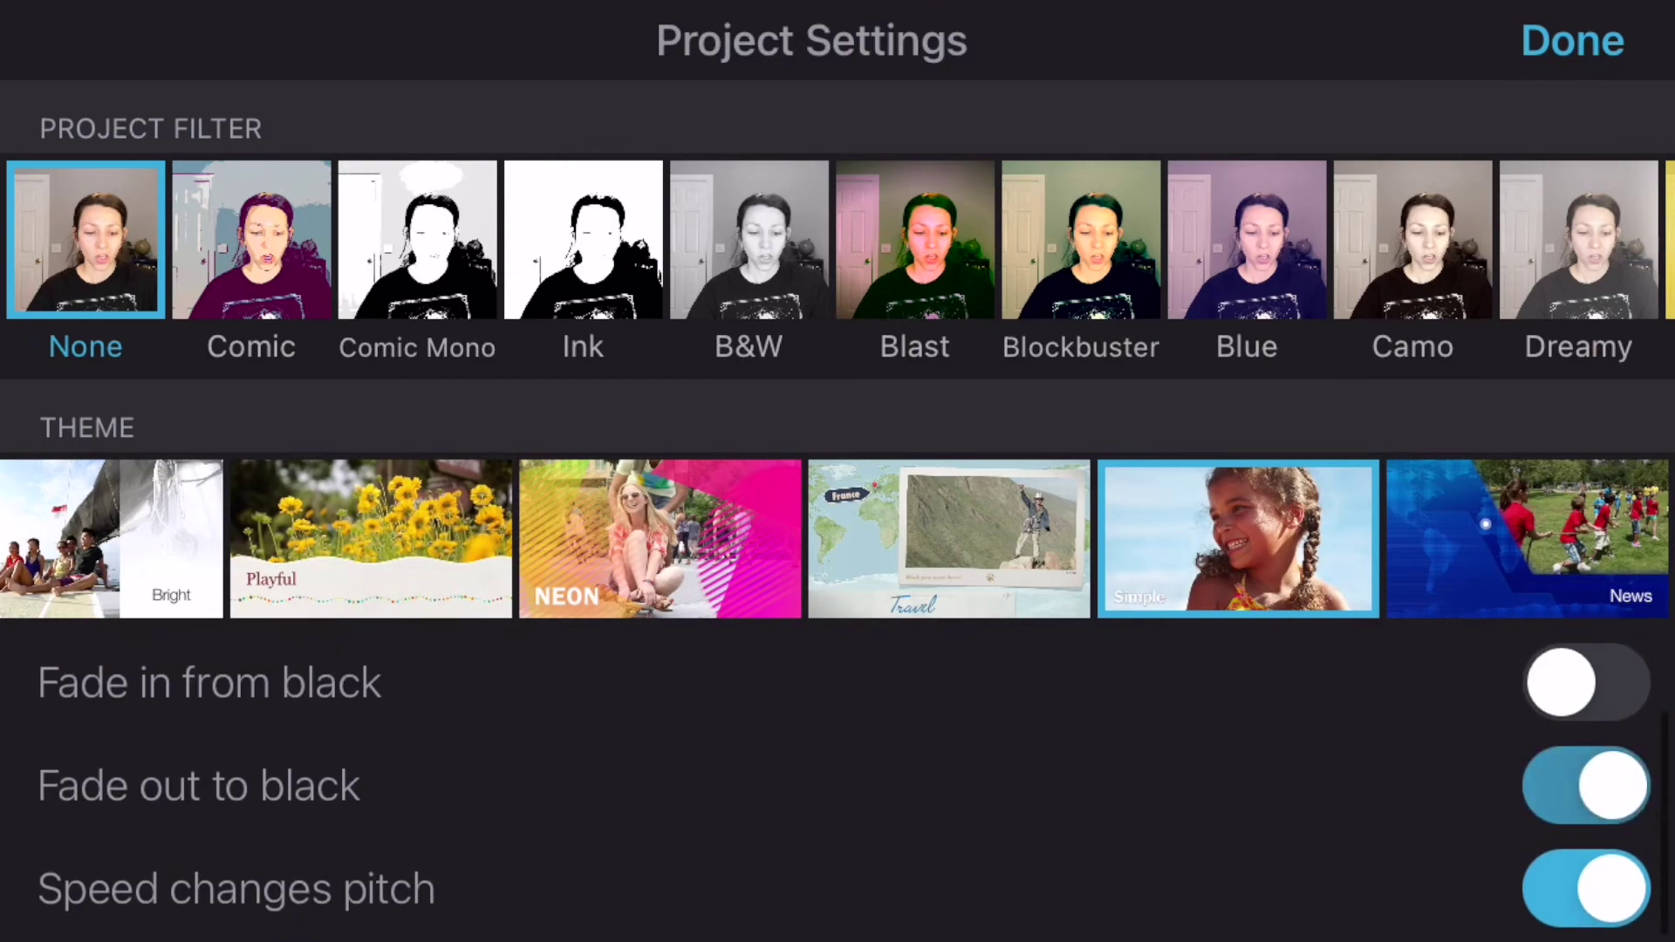
left_click(1586, 683)
left_click(1572, 40)
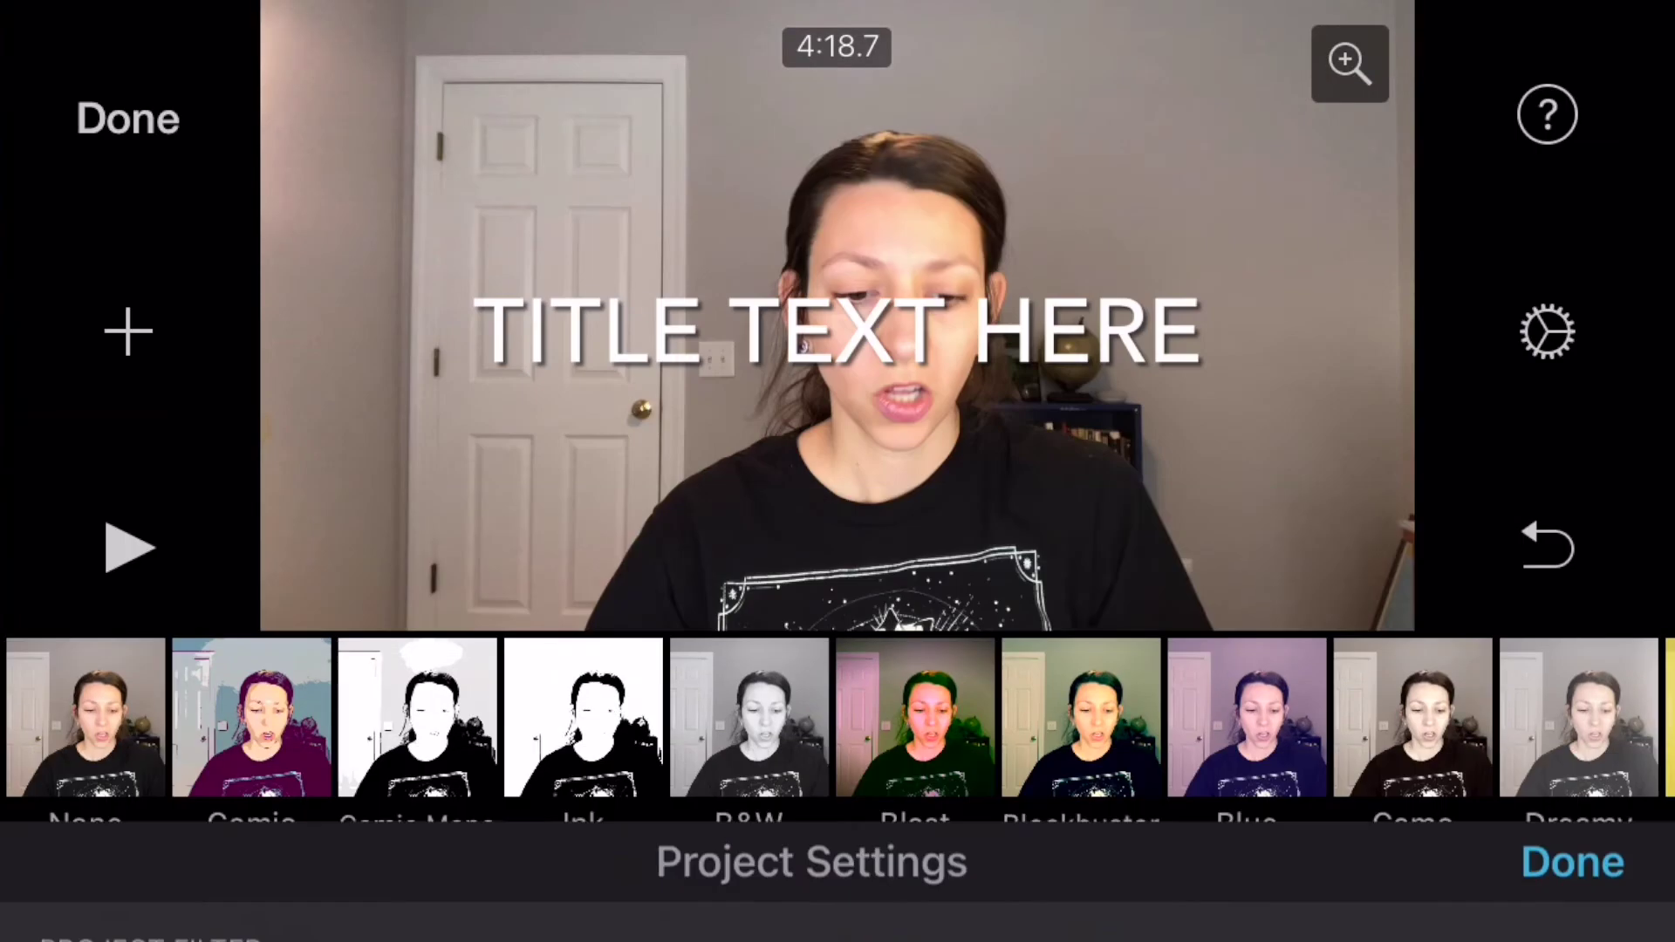
Look through the remaining clip filters, finish editing the project and open its sharing options.
scroll(838, 717, "right", 5)
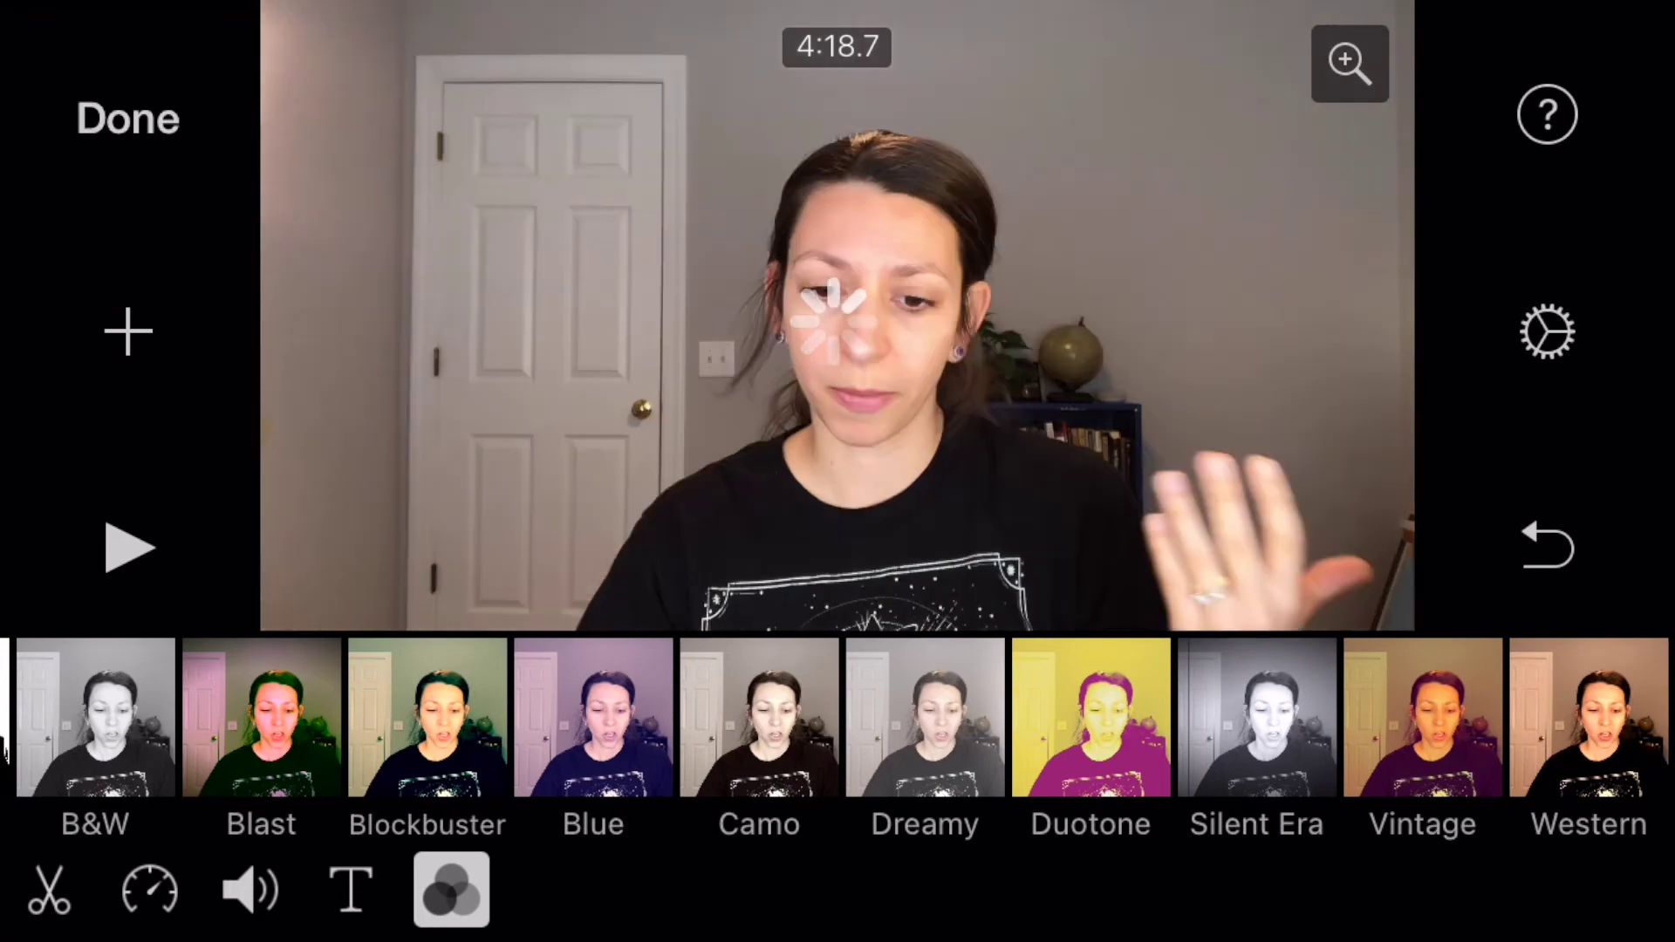
left_click(128, 118)
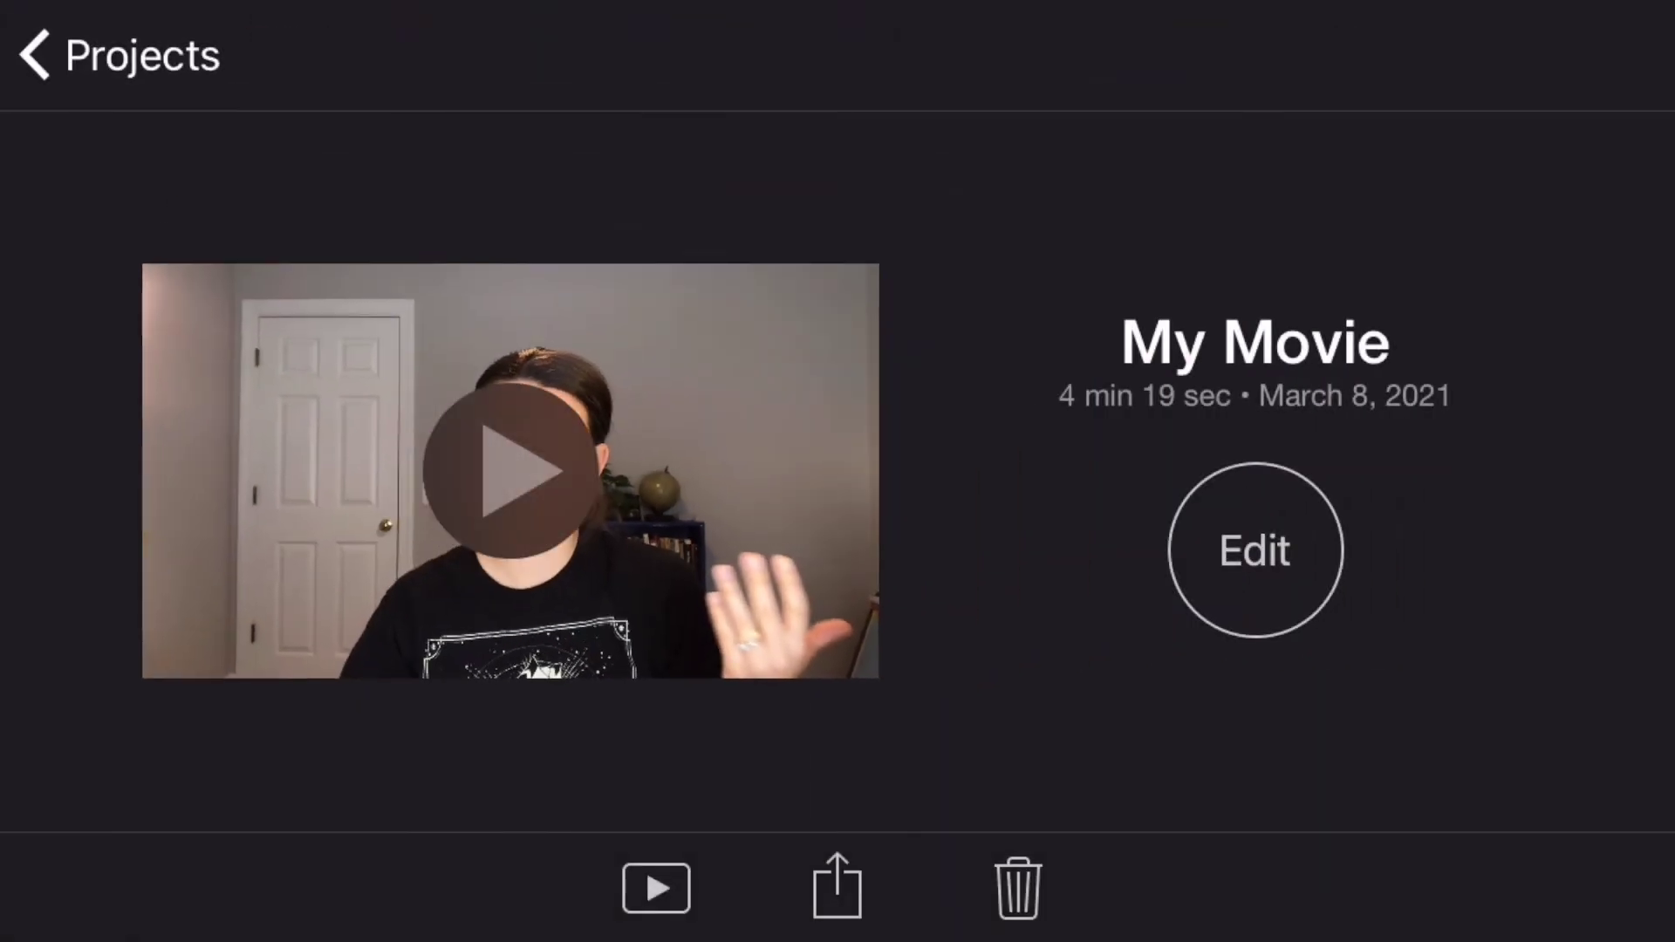
left_click(837, 887)
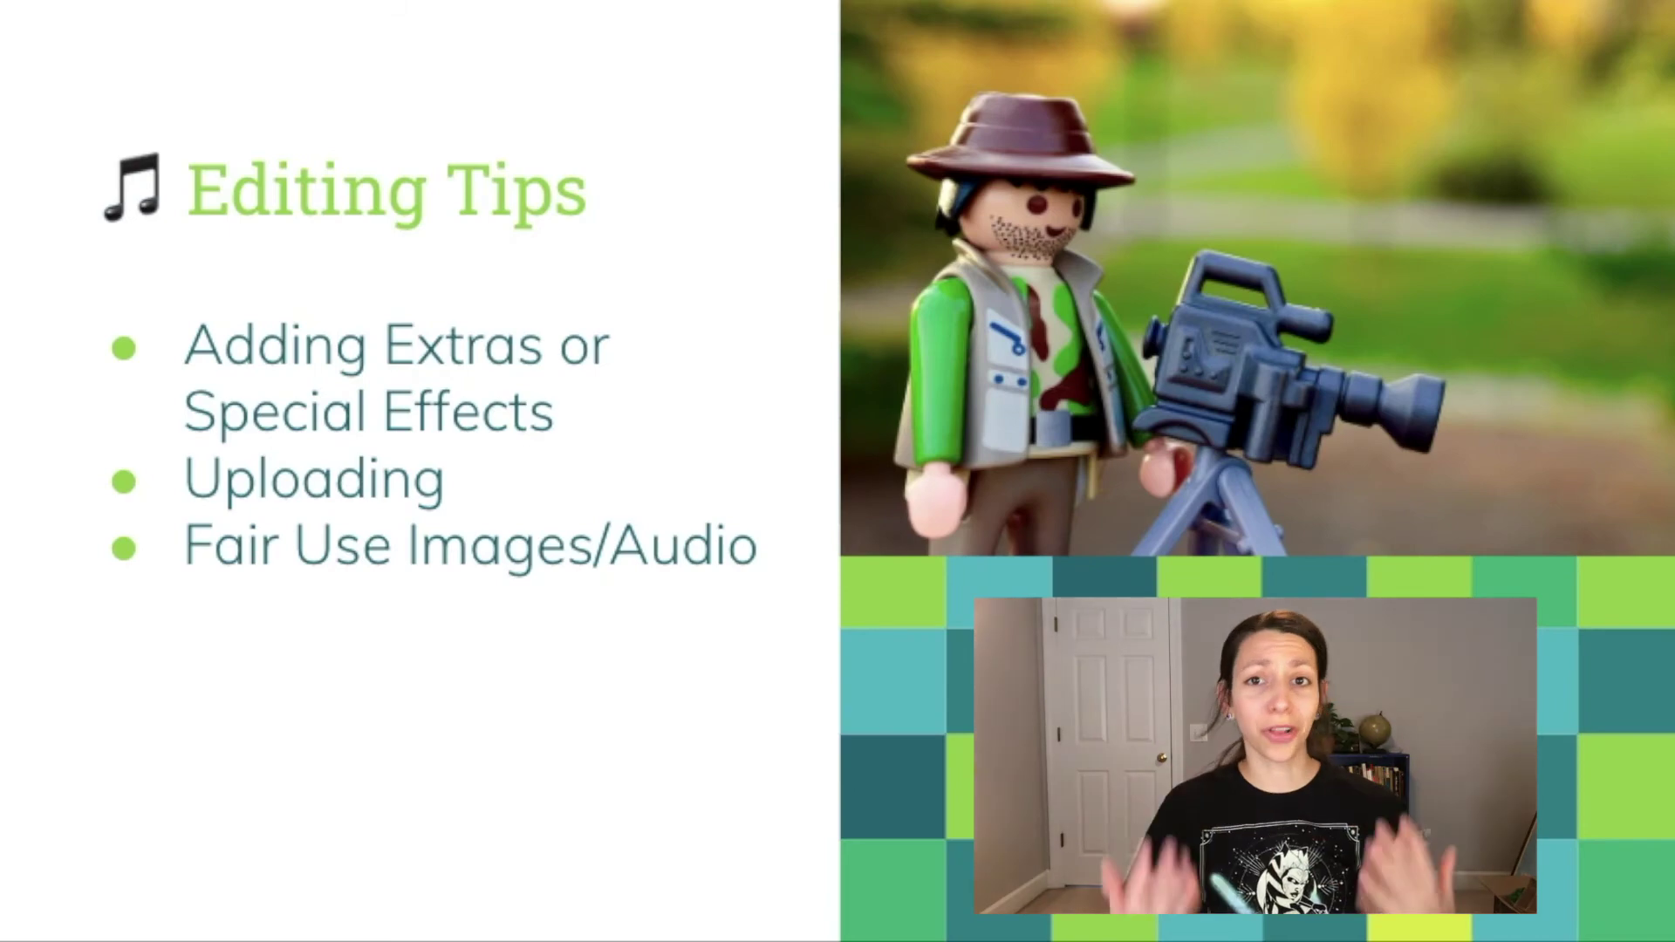